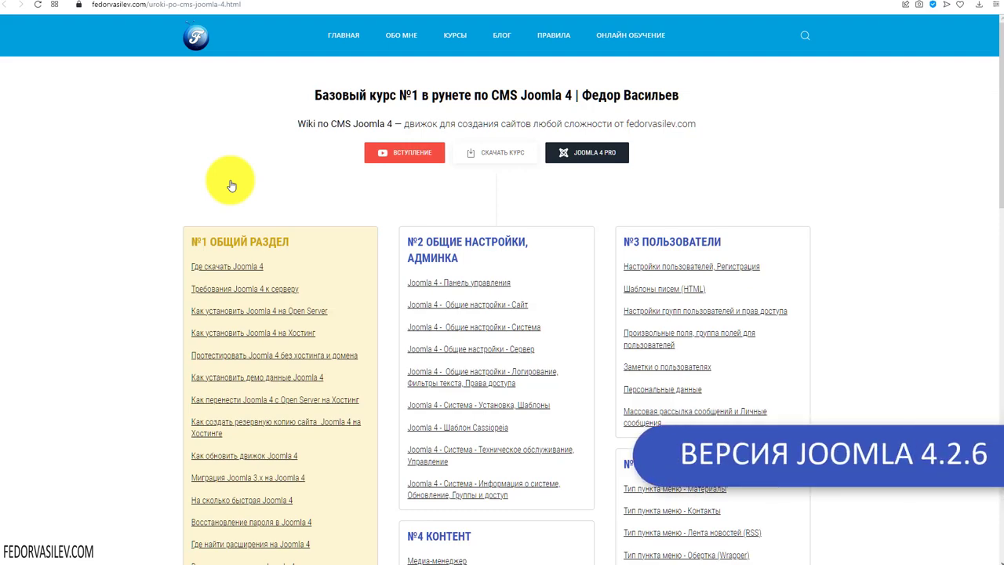
Scroll through the Joomla 4 course lesson sections on the fedorvasilev.com page.
scroll(231, 186, "down", 4)
scroll(146, 186, "up", 4)
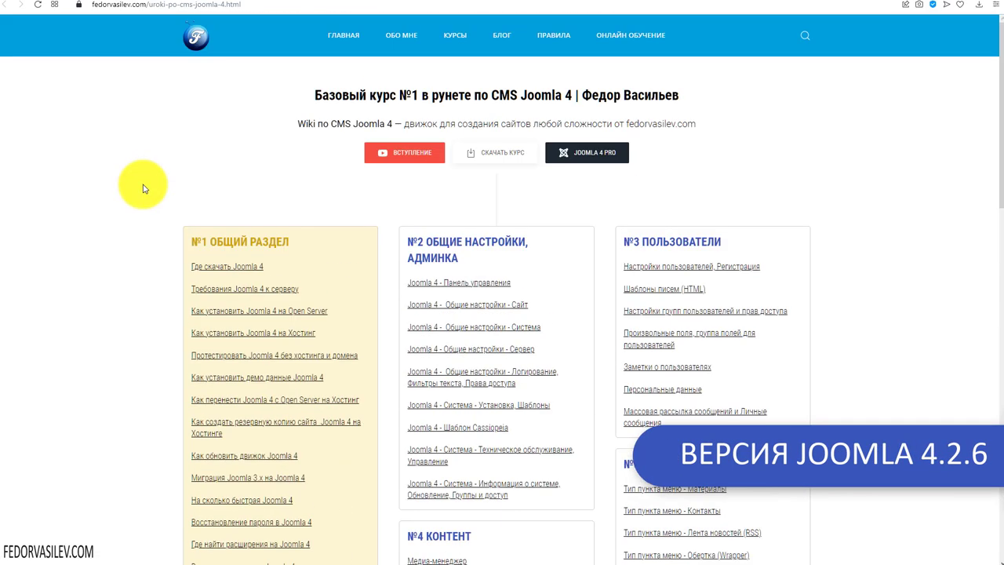
scroll(143, 189, "down", 4)
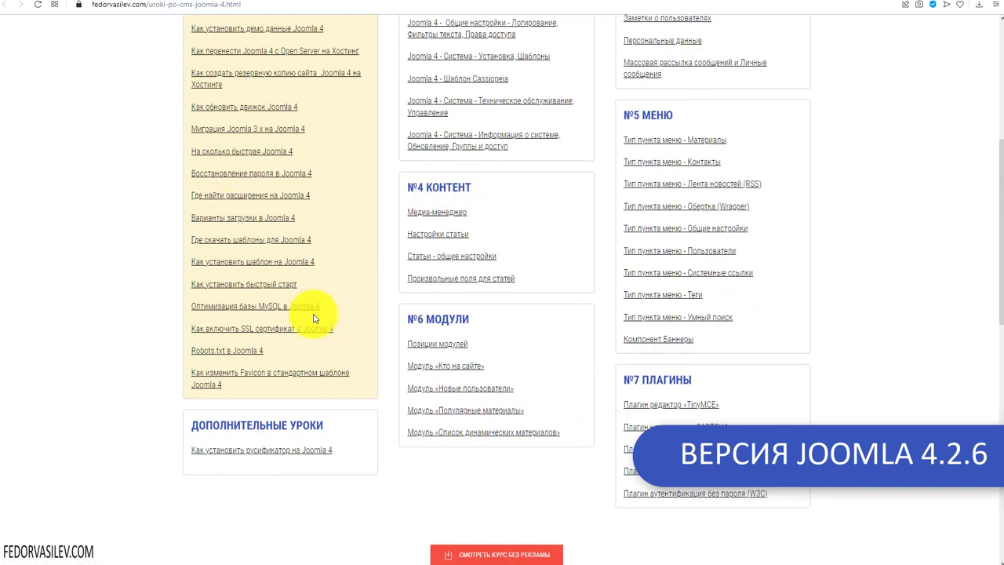
scroll(314, 317, "down", 2)
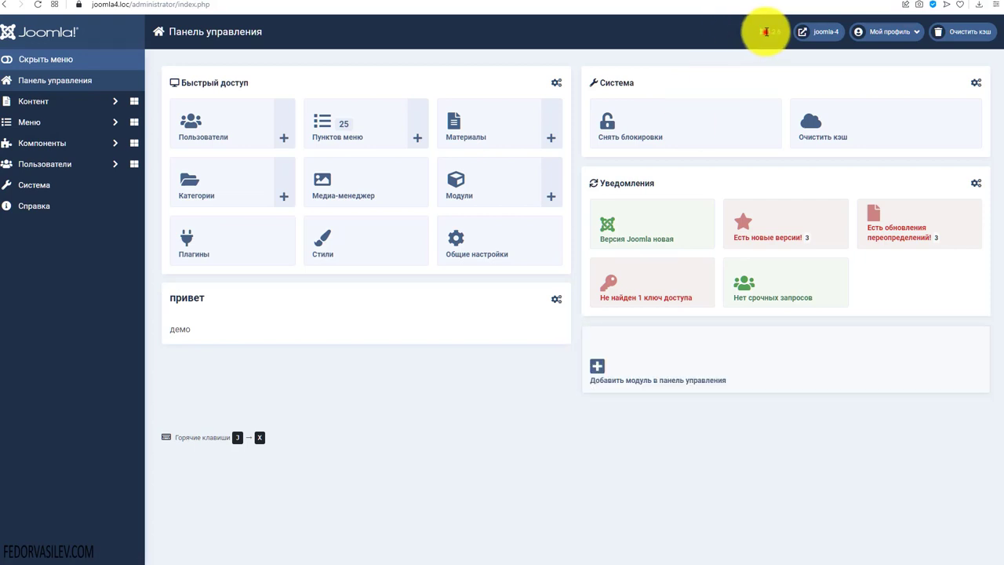
Check the installed Joomla version, then open the empty Task Scheduler from System.
left_click(766, 31)
left_click(683, 23)
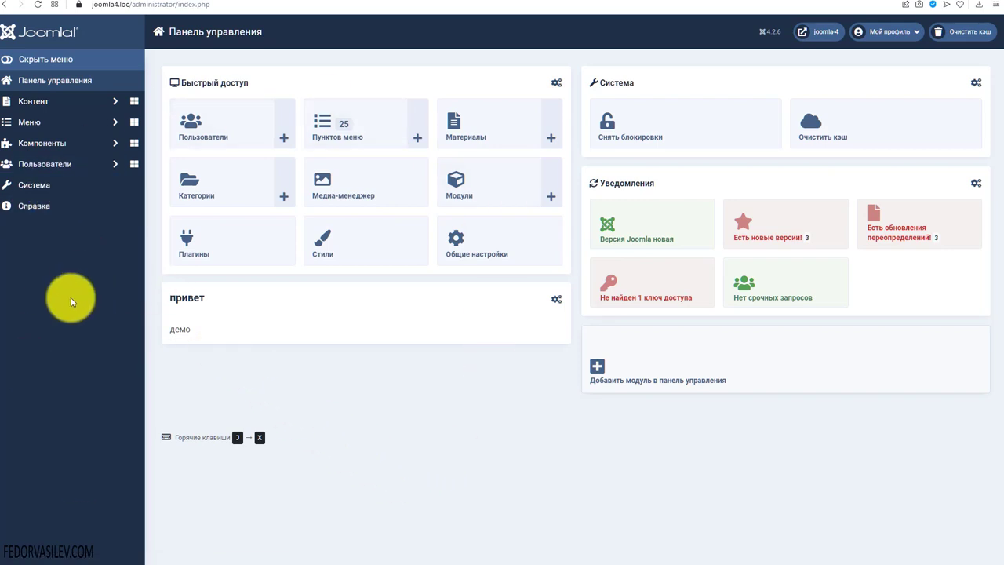
left_click(36, 184)
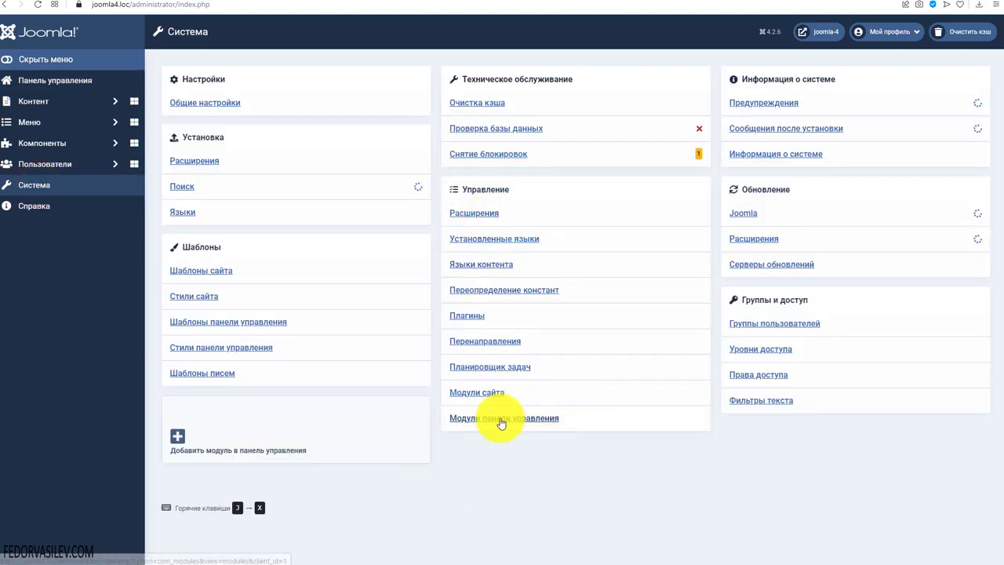
left_click(482, 368)
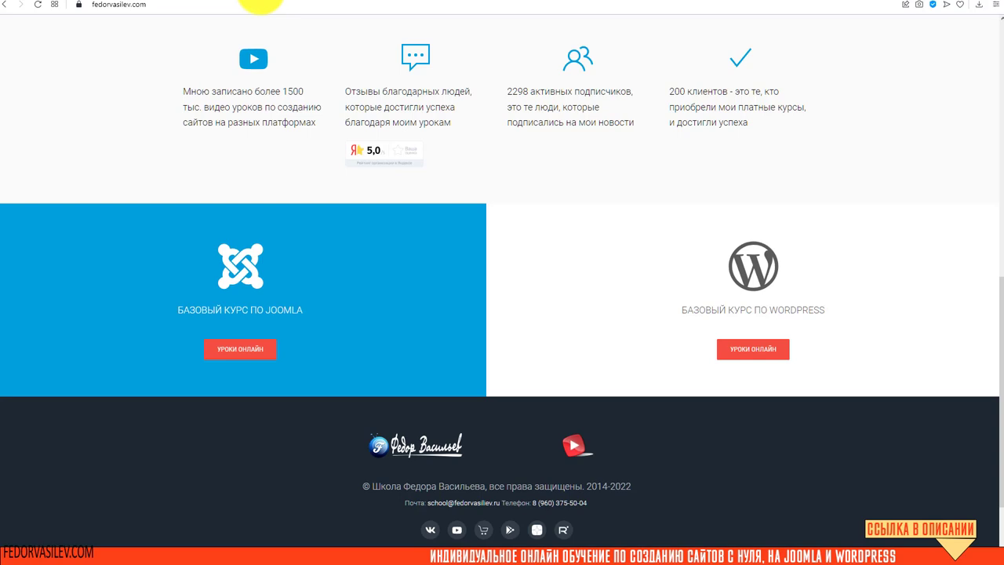
left_click(255, 2)
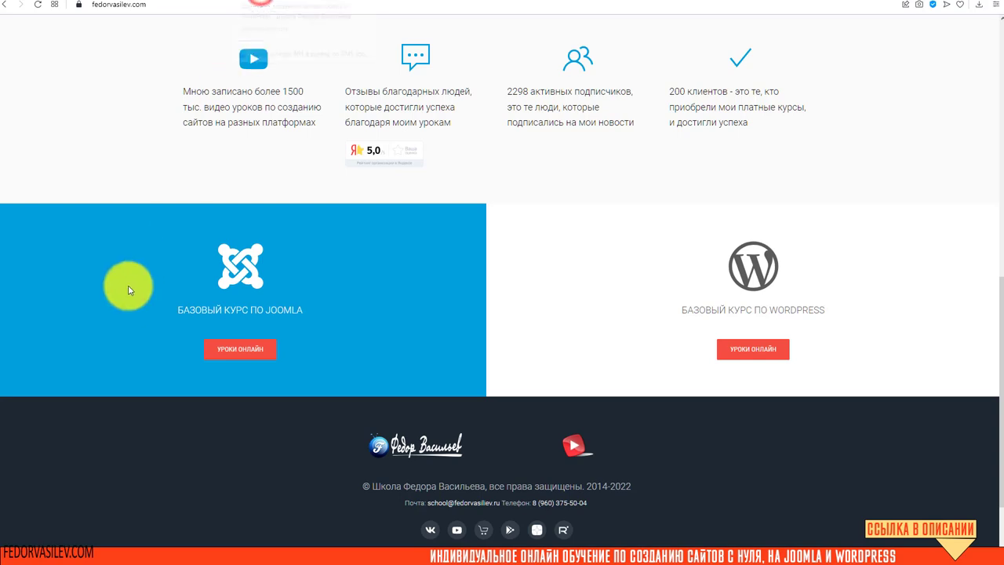
scroll(129, 290, "up", 15)
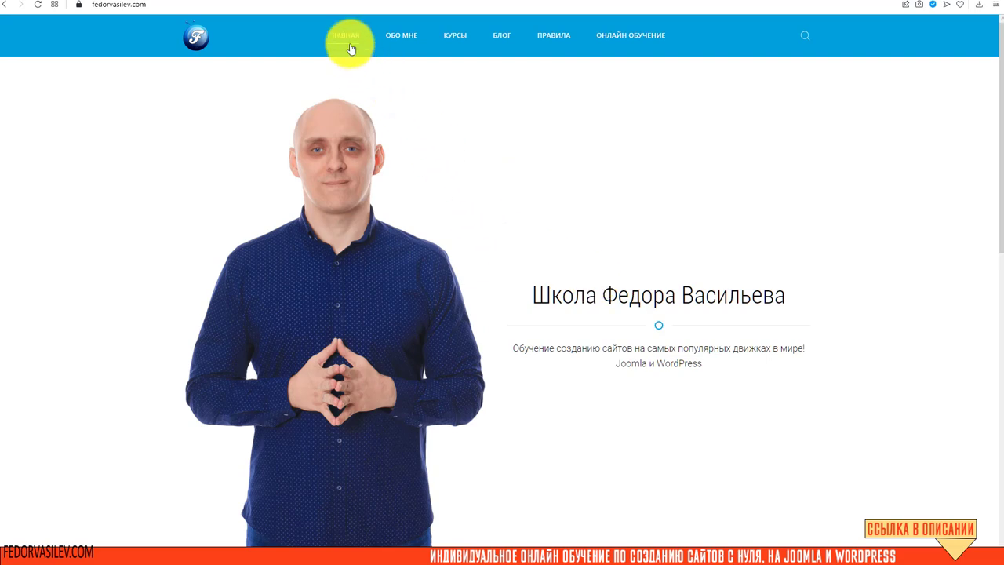
left_click(336, 4)
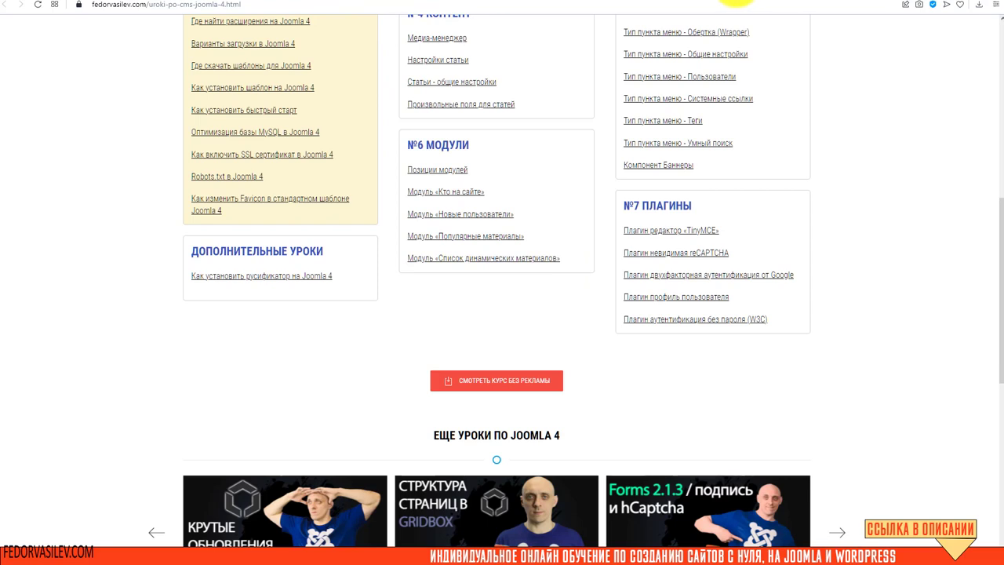
left_click(741, 2)
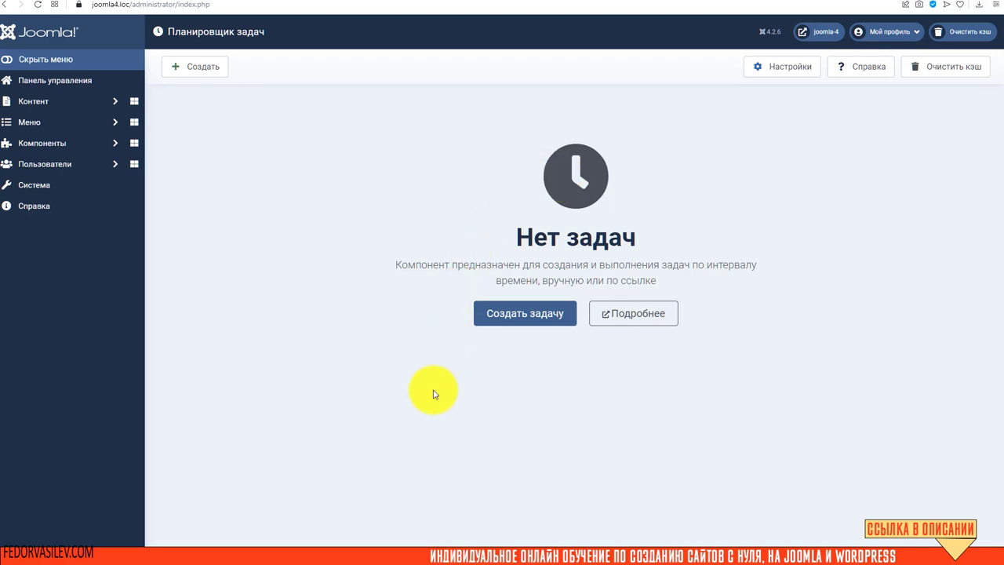
Start a GET-requests task, cancel it once, then begin the GET-requests task again.
left_click(520, 317)
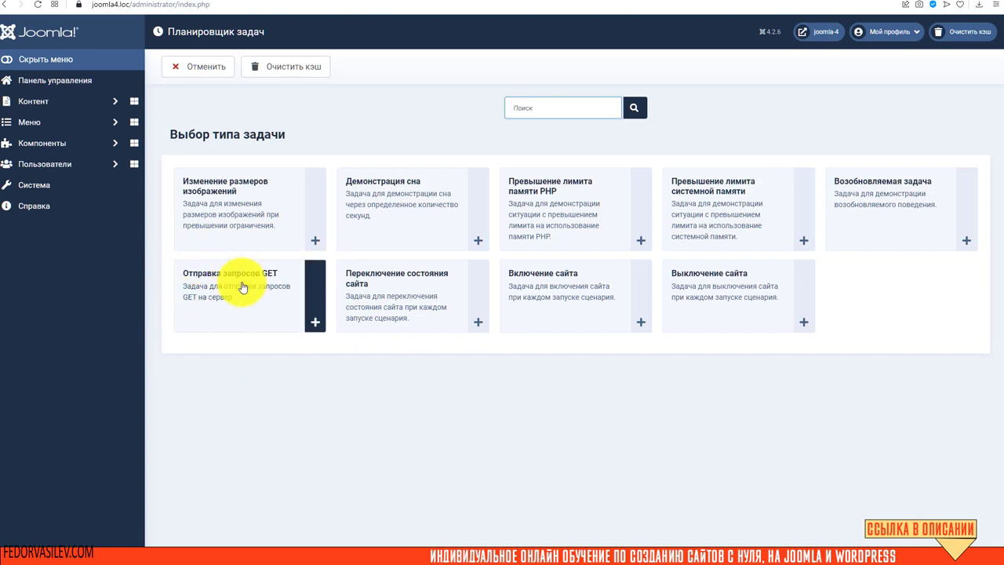
left_click(266, 300)
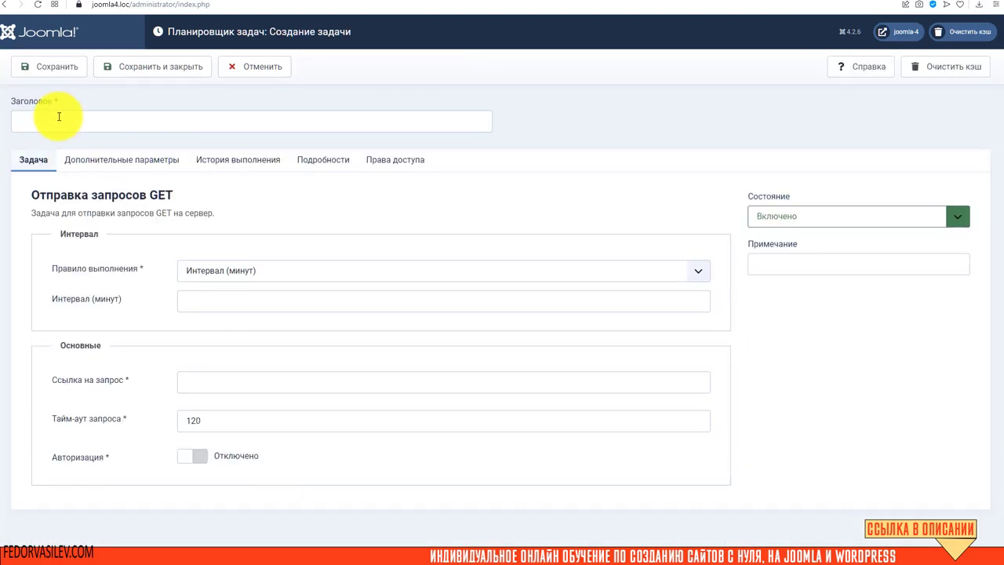
left_click(58, 118)
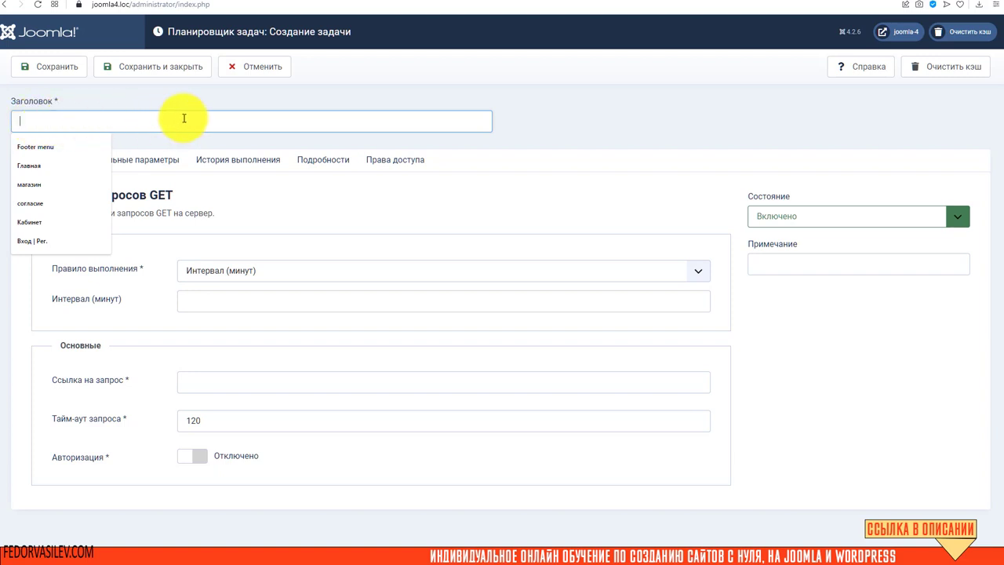
left_click(241, 65)
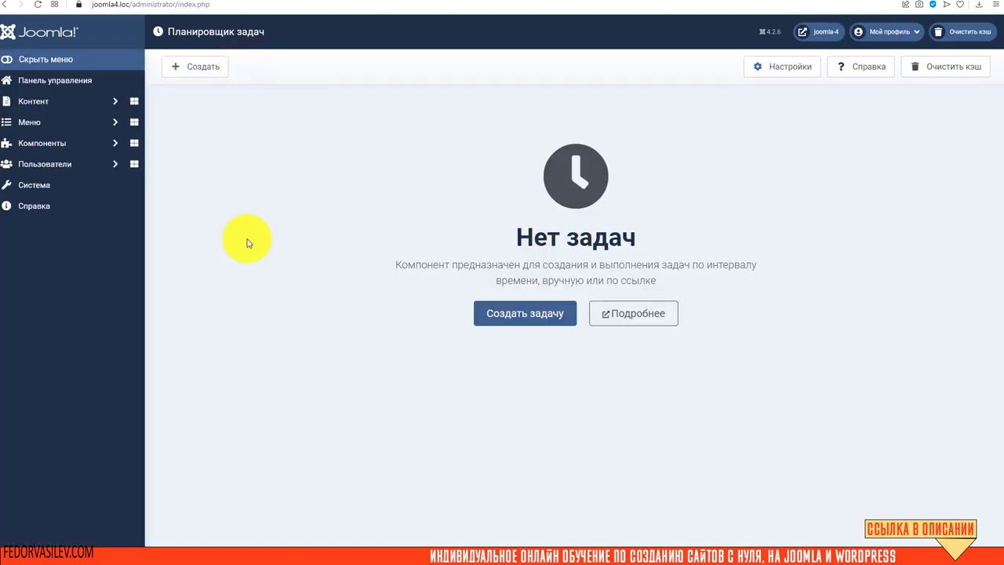
left_click(486, 310)
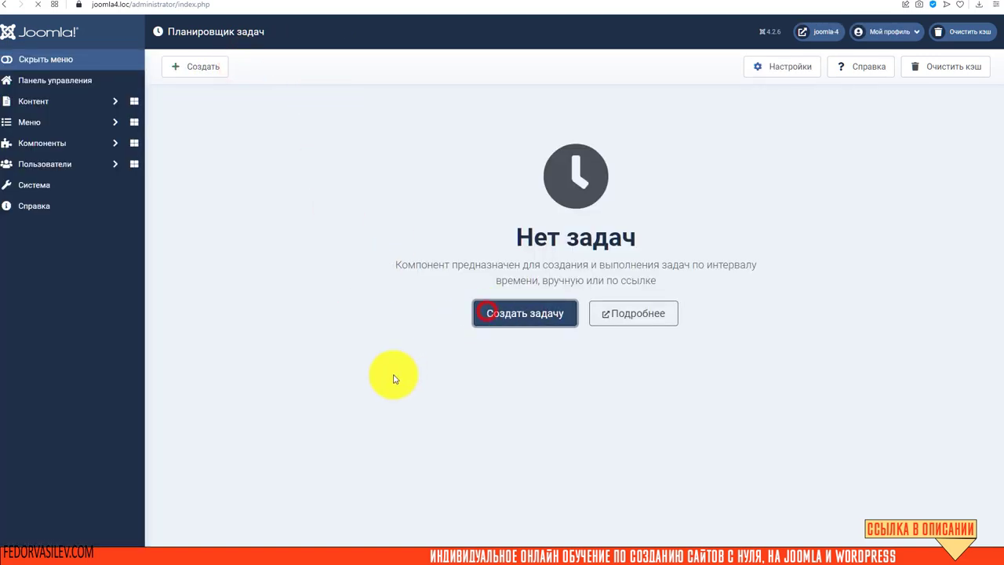
left_click(192, 276)
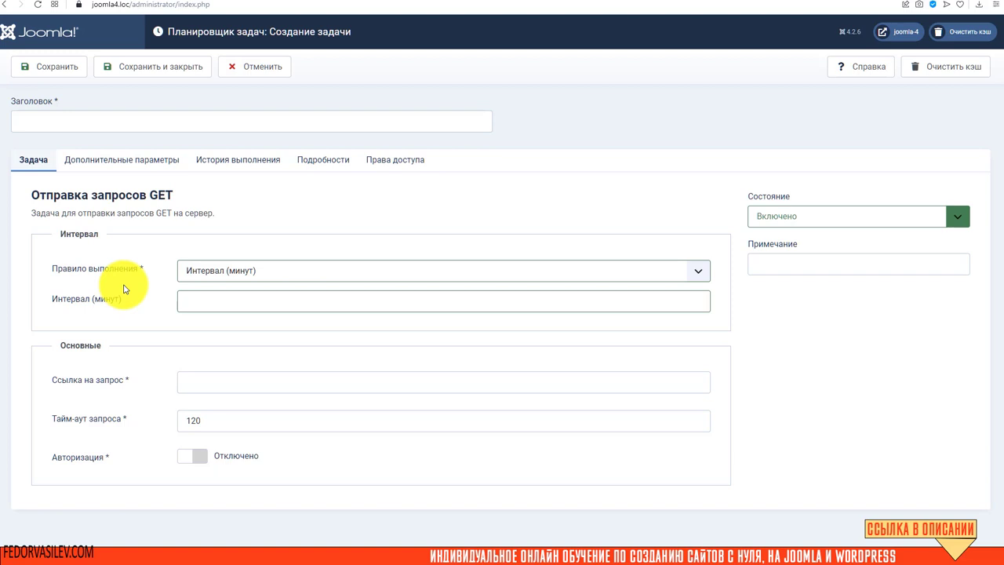
Switch the task's execution rule to Интервал (часов) with an interval of 1 hour.
left_click(208, 270)
left_click(141, 273)
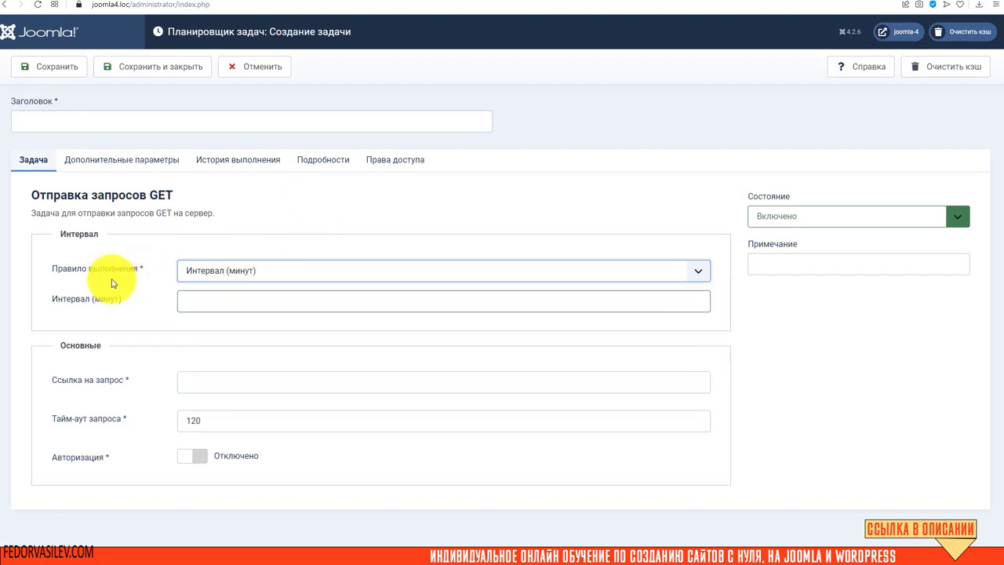
left_click(207, 270)
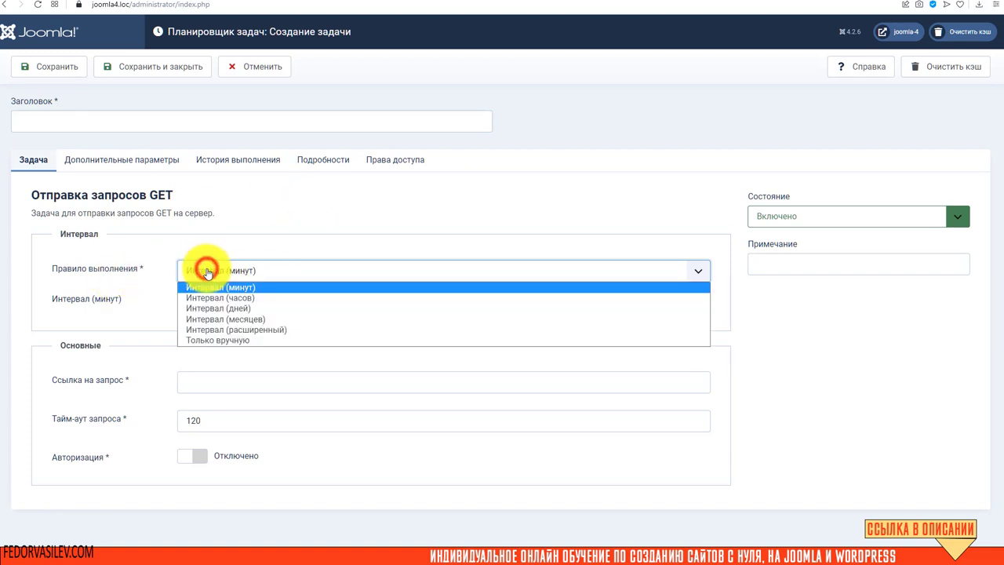
left_click(263, 299)
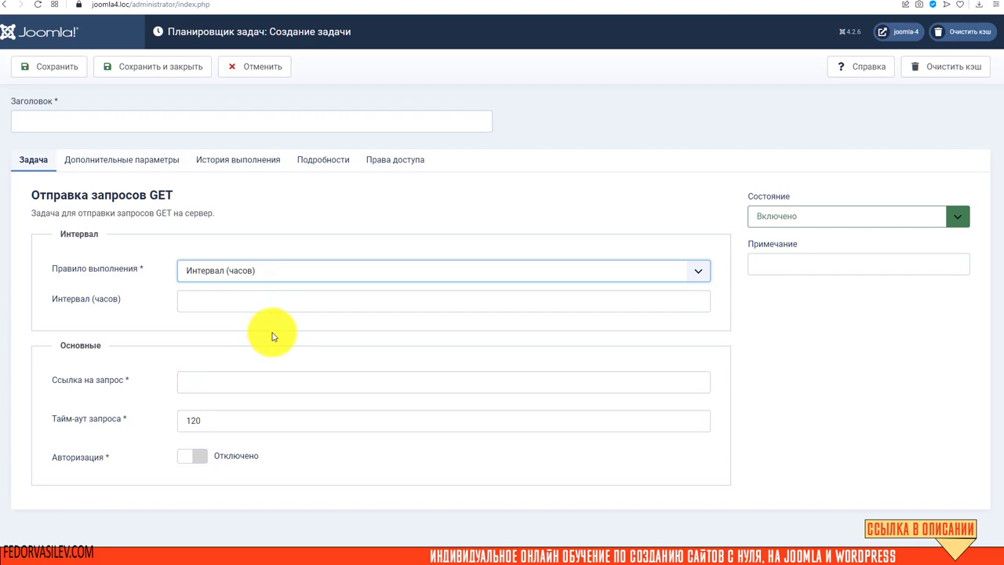
left_click(244, 309)
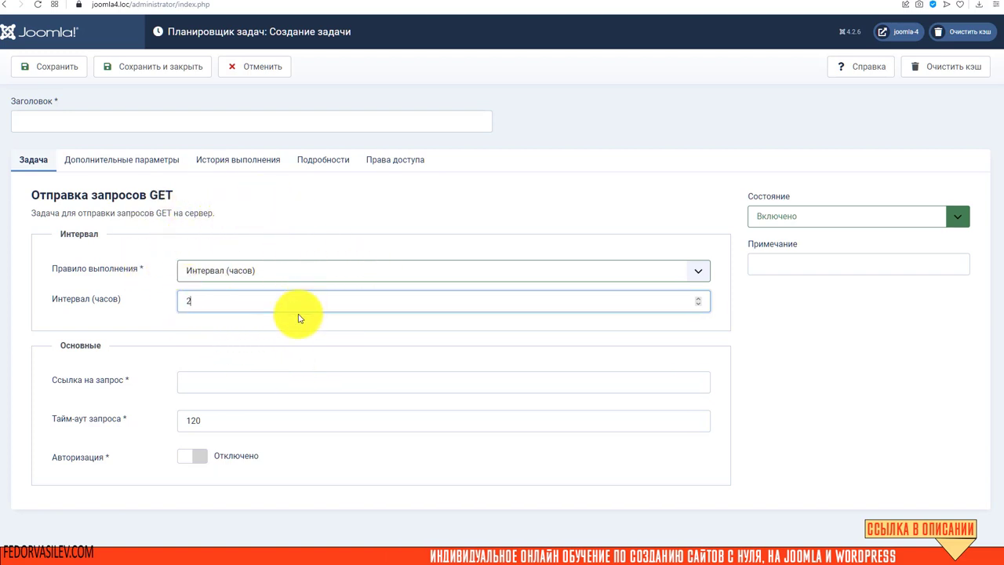
left_click_drag(218, 307, 103, 304)
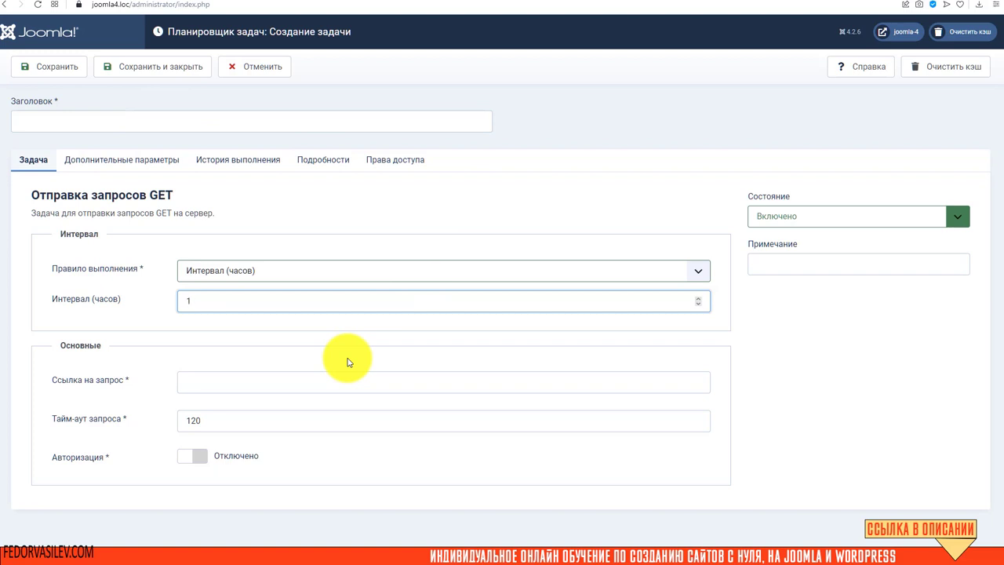
left_click(117, 239)
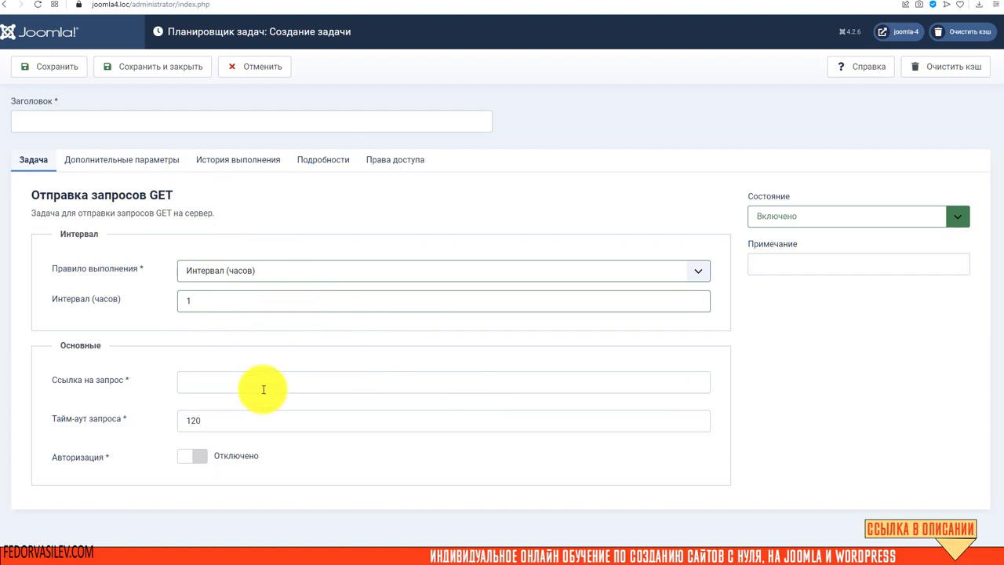
left_click(196, 382)
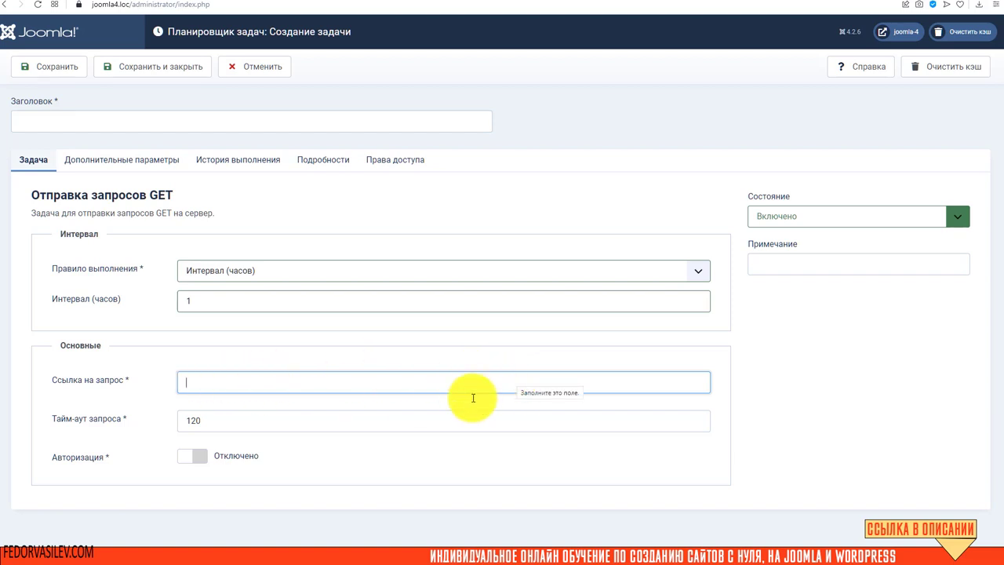
left_click(219, 421)
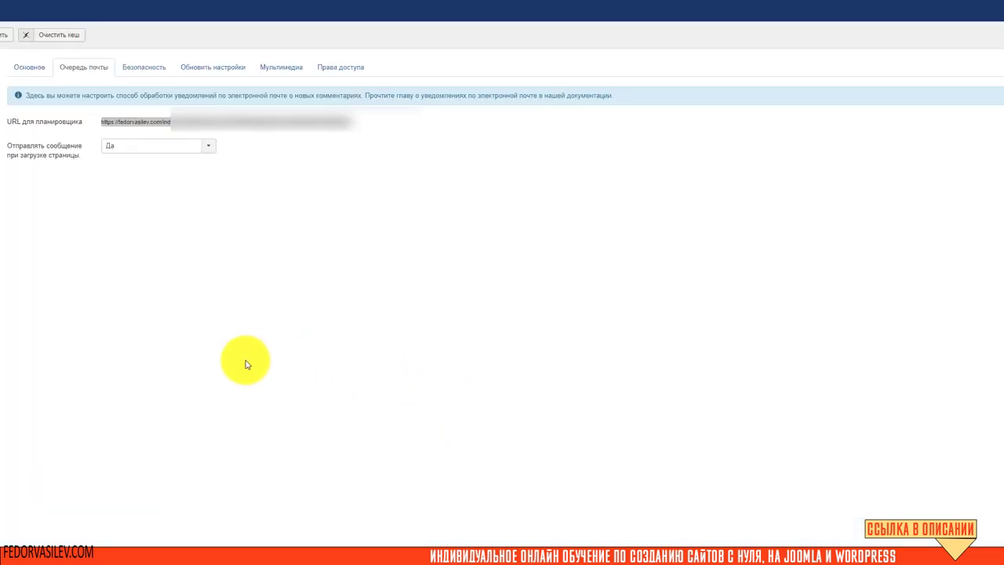
Select the comments scheduler URL so it can be copied.
left_click(156, 253)
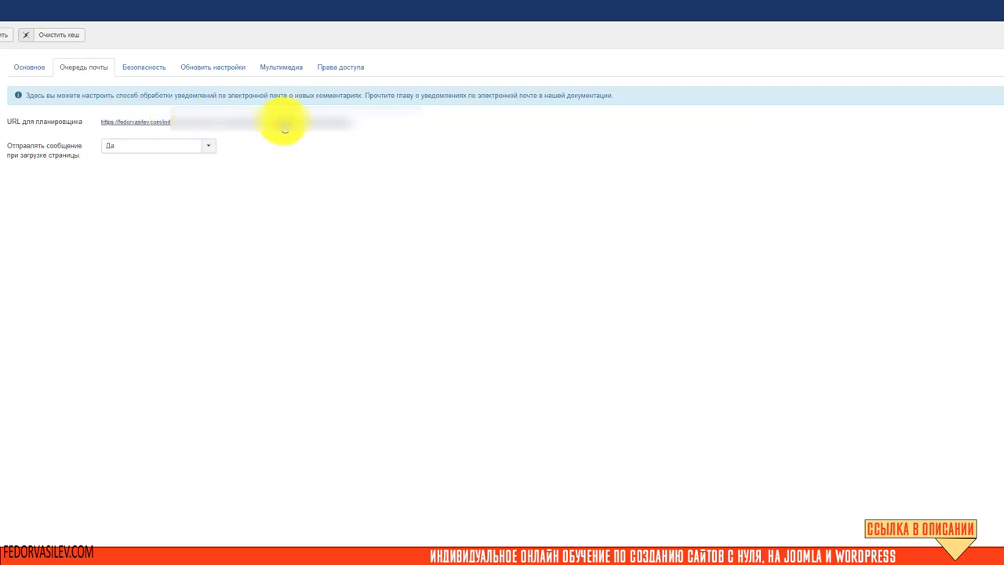
left_click_drag(353, 122, 86, 135)
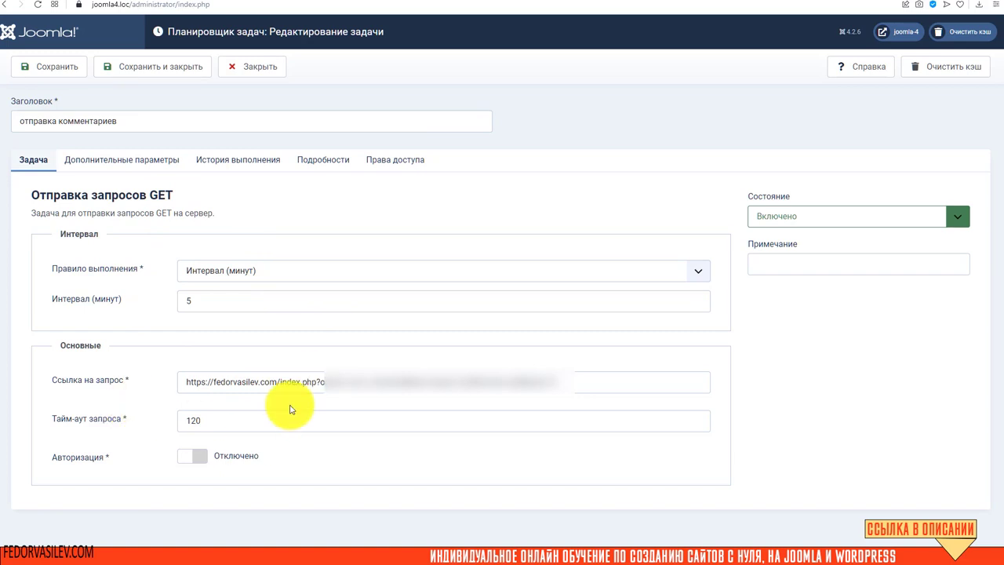
Keep the task priority at Нормальный and leave Логировать все switched off.
triple_click(582, 378)
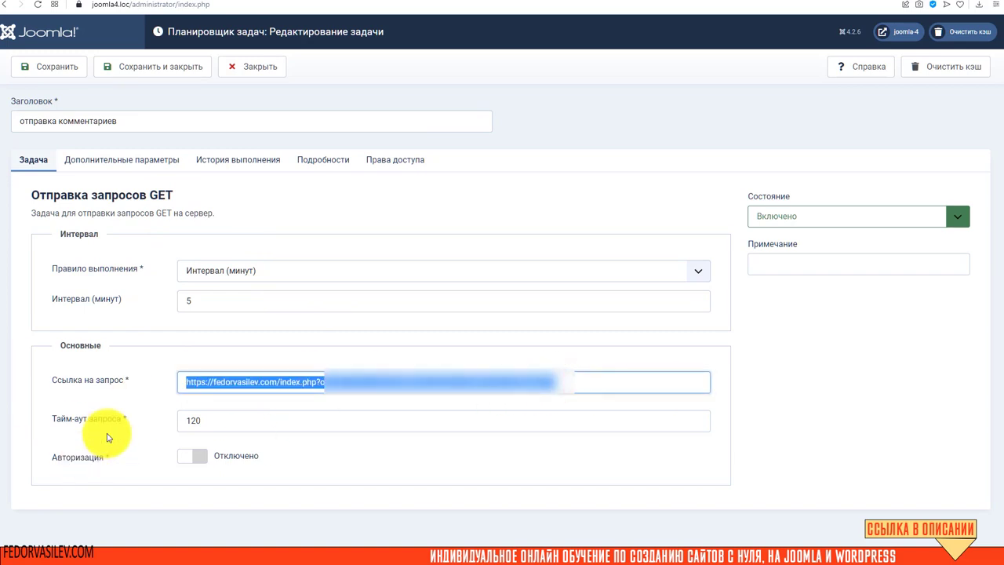
left_click(122, 161)
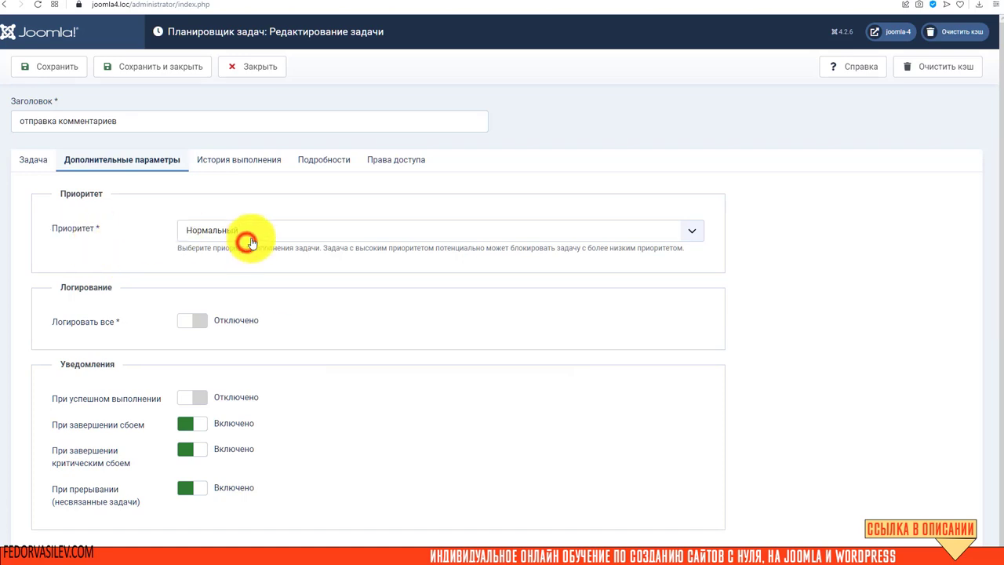
left_click_drag(228, 248, 511, 253)
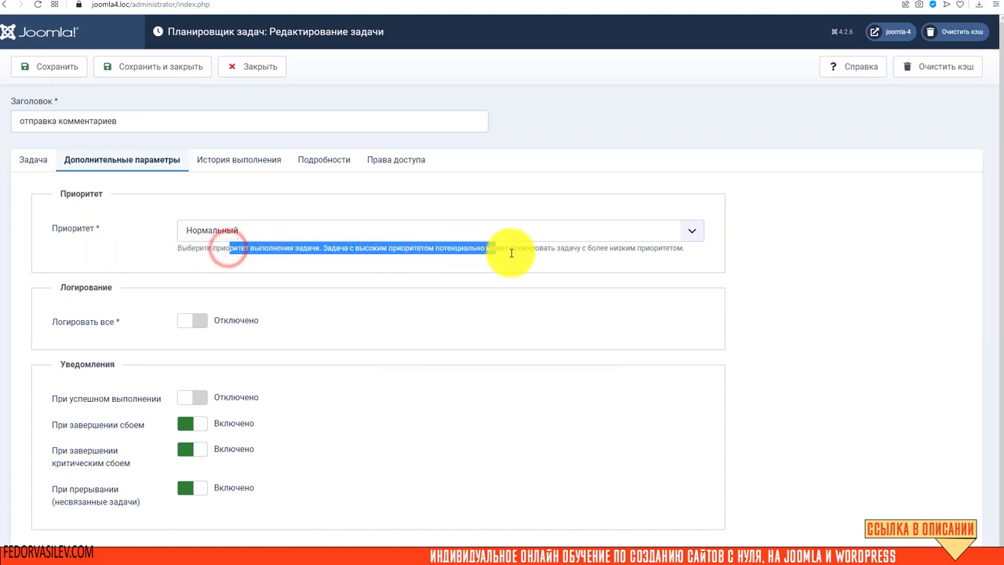
left_click(251, 255)
left_click(226, 231)
left_click(227, 232)
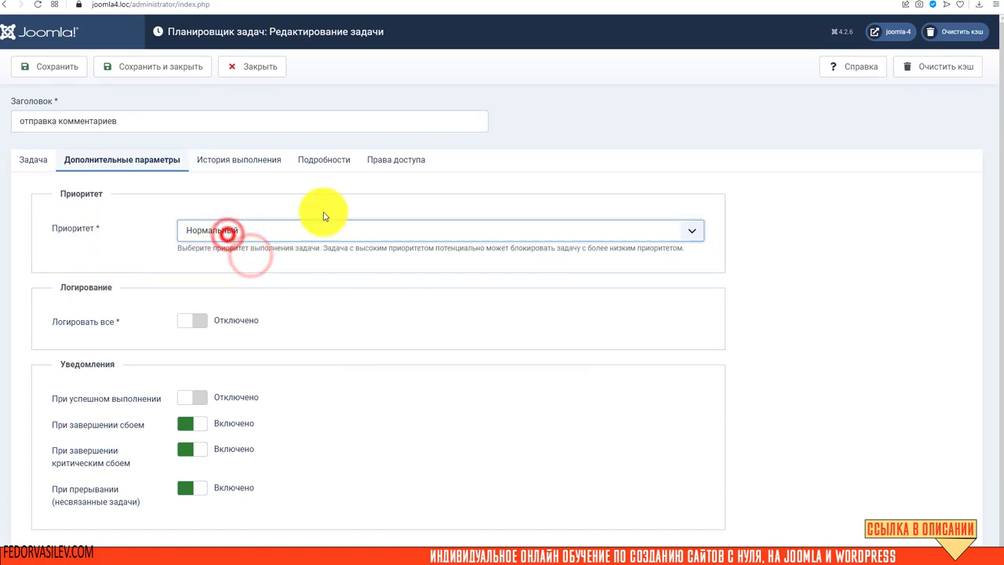
left_click(200, 321)
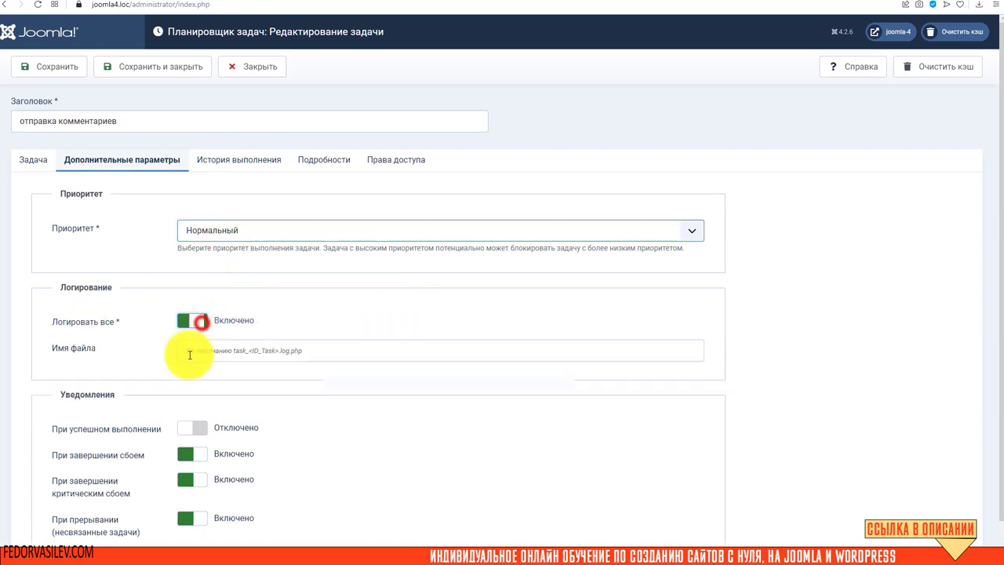
left_click(185, 320)
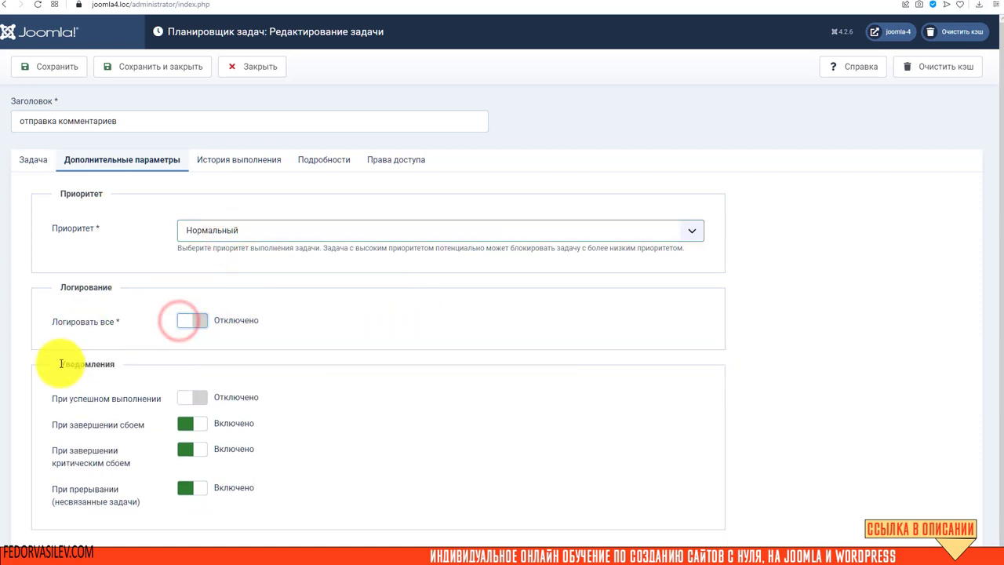
Review the notification options and the history, details and permissions tabs, then close the task.
left_click_drag(61, 363, 90, 364)
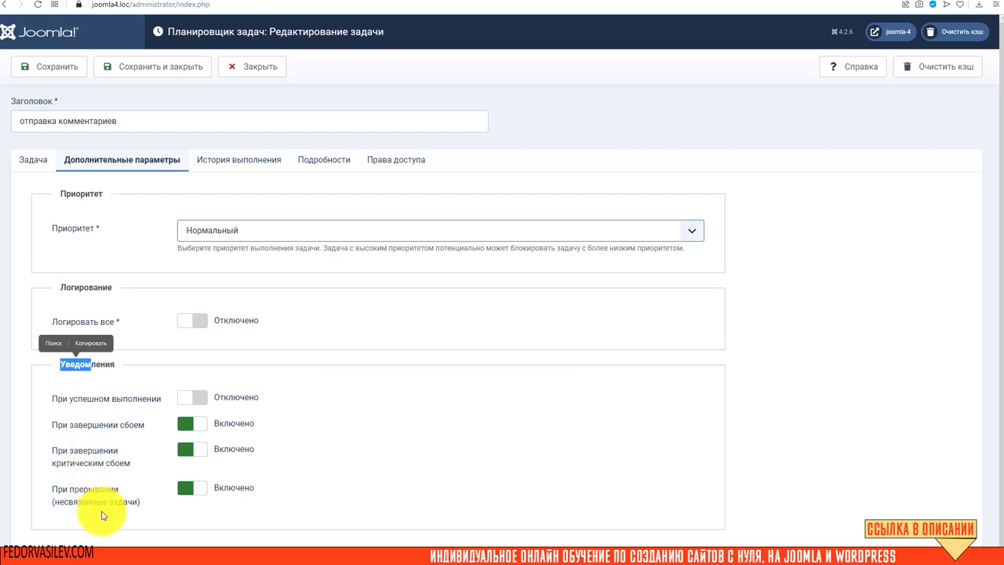
left_click(96, 424)
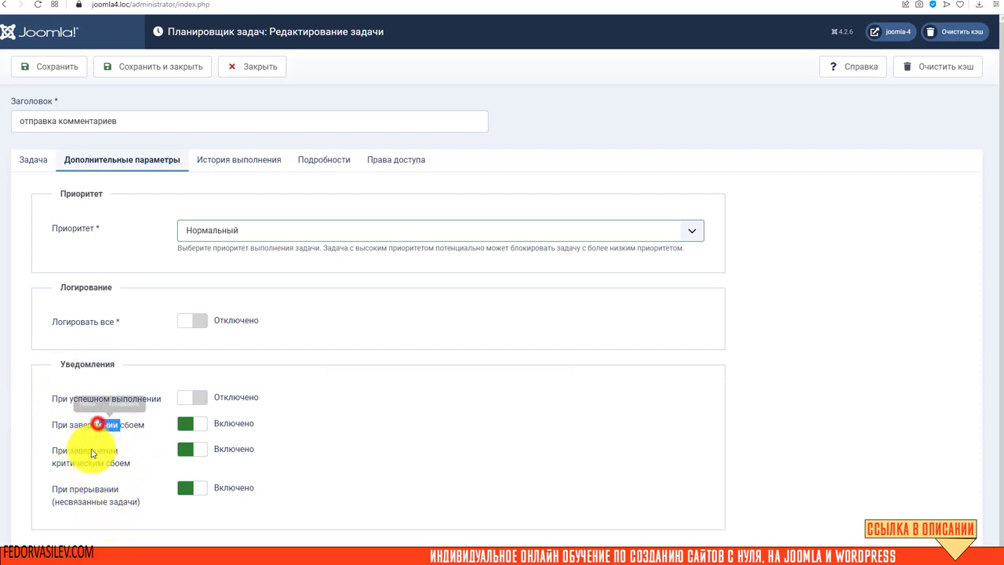
left_click_drag(130, 463, 77, 467)
left_click(239, 159)
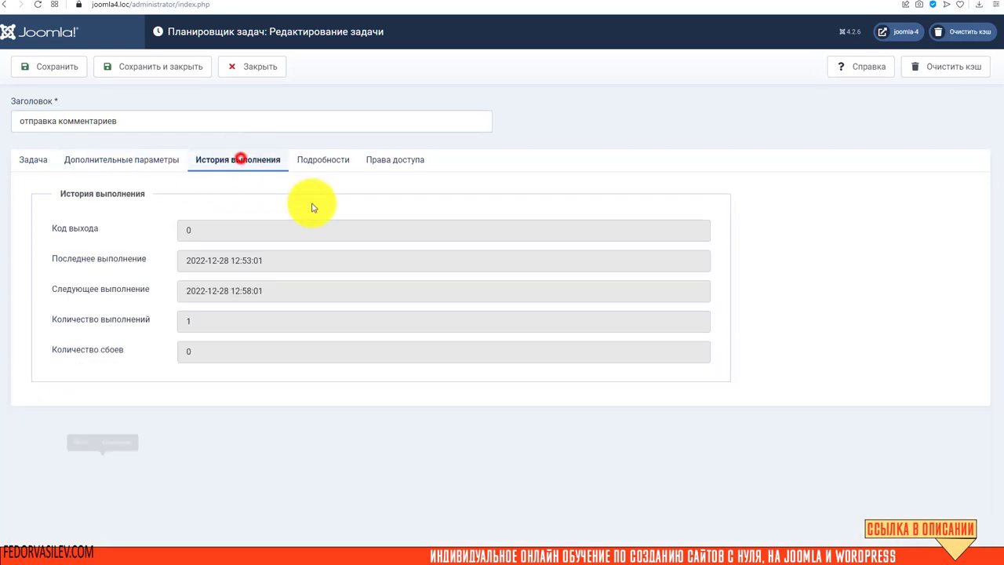
left_click(321, 160)
left_click(393, 161)
left_click(242, 64)
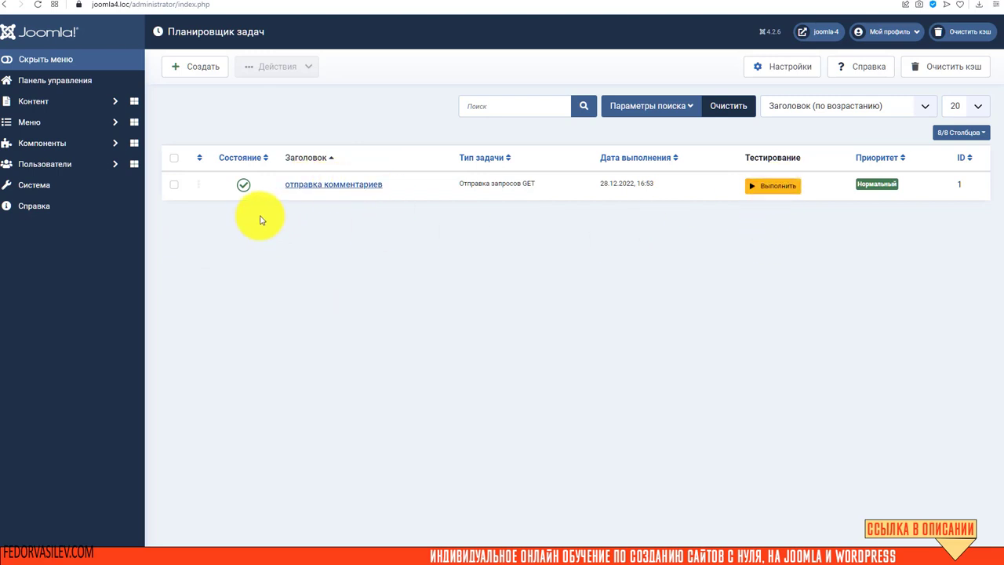
Set the отправка комментариев task's execution rule to Только вручную and close its editor.
left_click(306, 186)
left_click(194, 271)
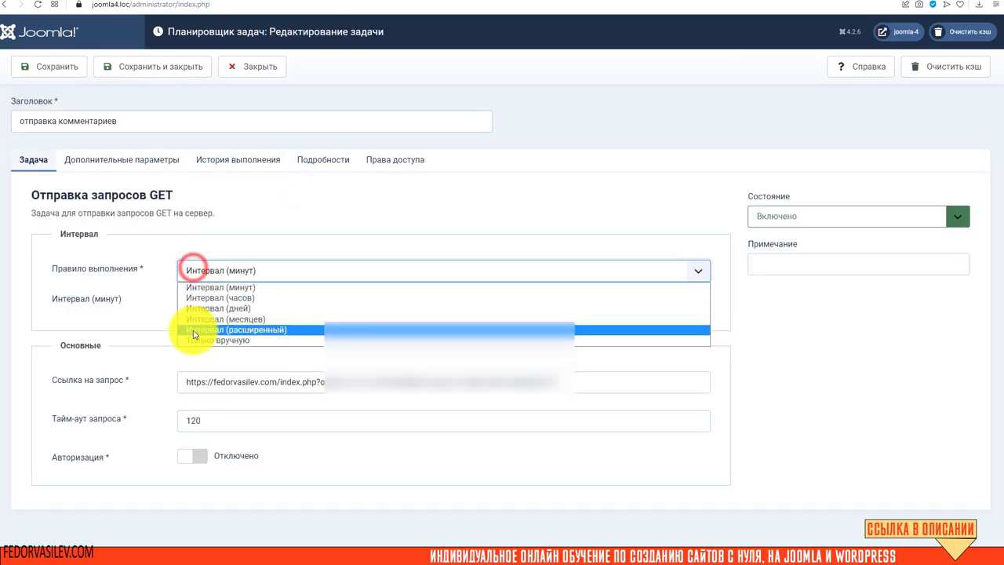
left_click(192, 339)
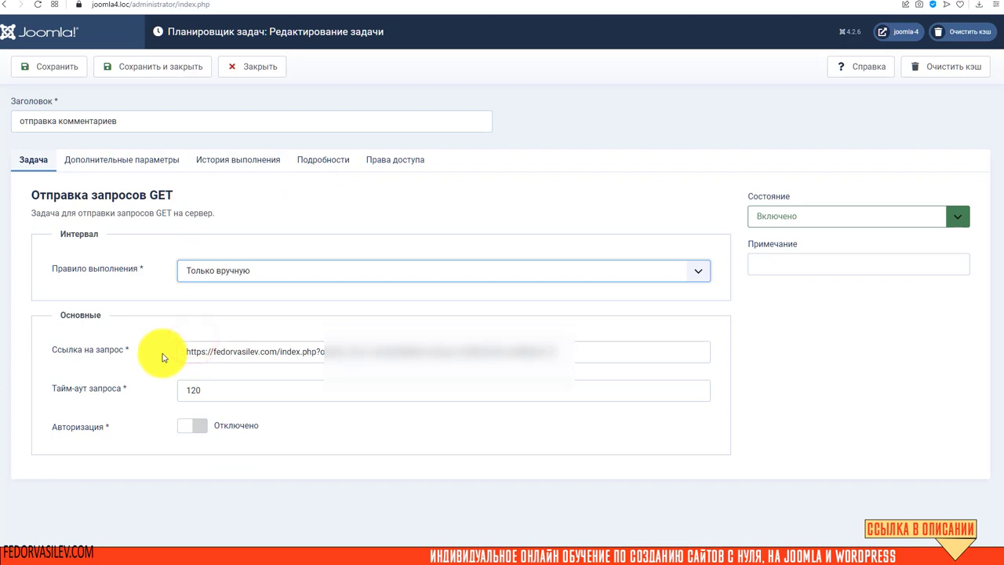
left_click(245, 69)
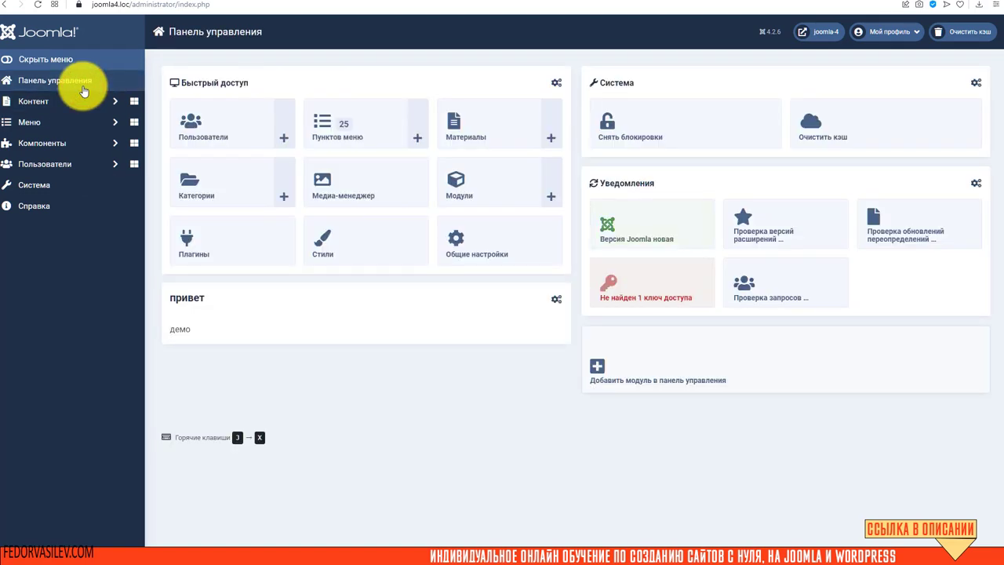
Open Site Templates, look at Cassiopeia and Shaper_helixultimate, then reopen Cassiopeia for editing.
left_click(47, 185)
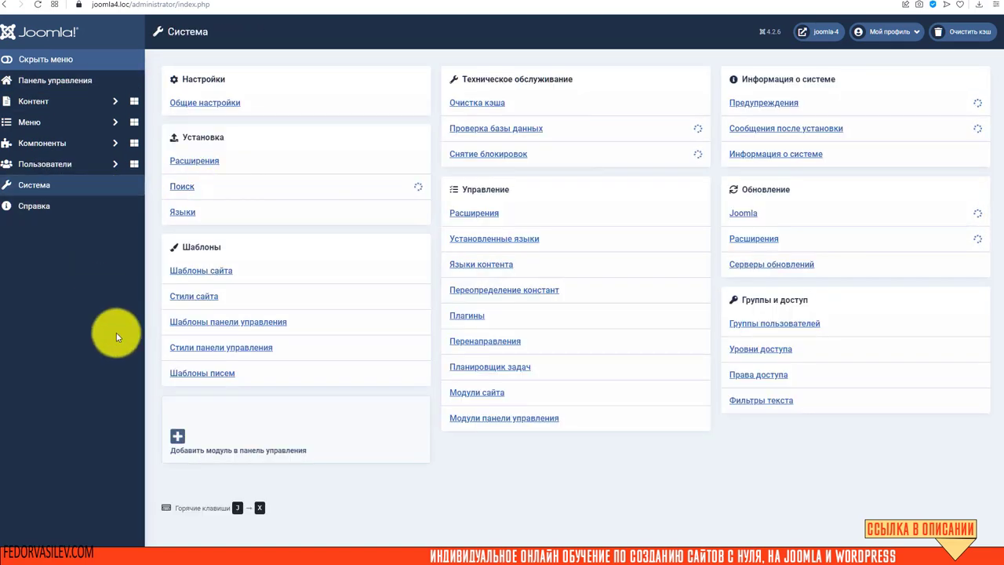
left_click(193, 273)
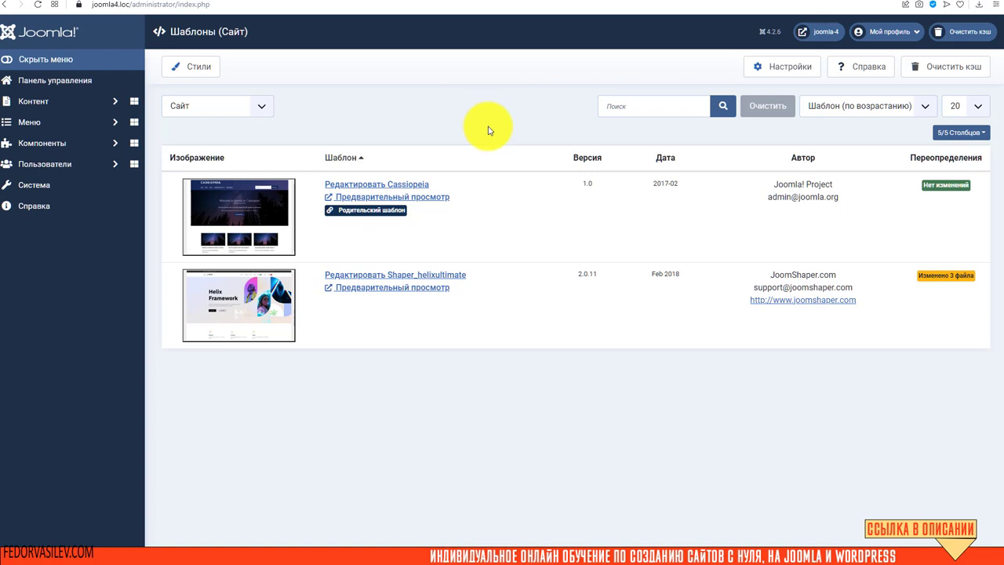
left_click(339, 185)
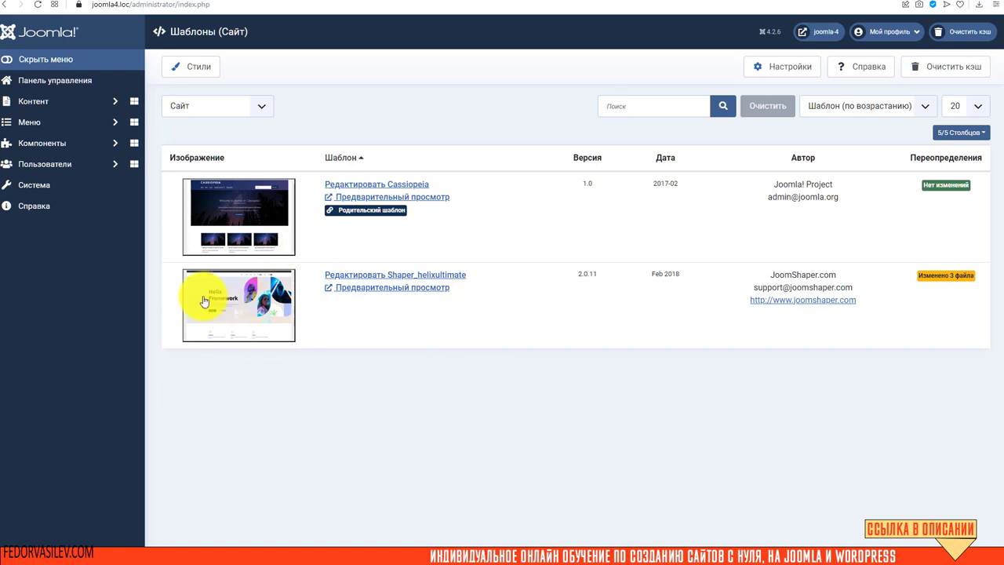
left_click(384, 275)
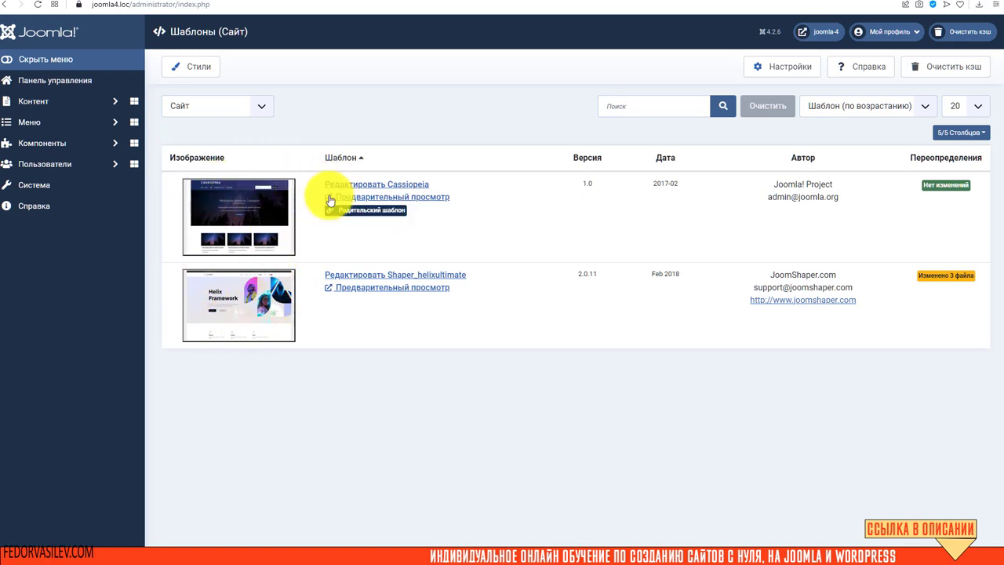
left_click(356, 189)
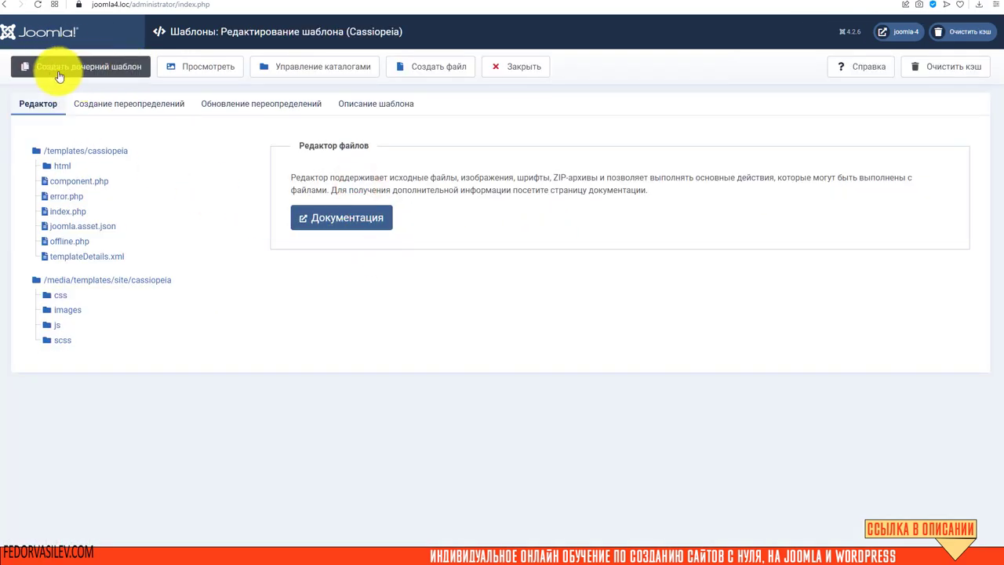
Create a Cassiopeia child template named test1, checking the Latin-characters naming notes.
left_click(129, 69)
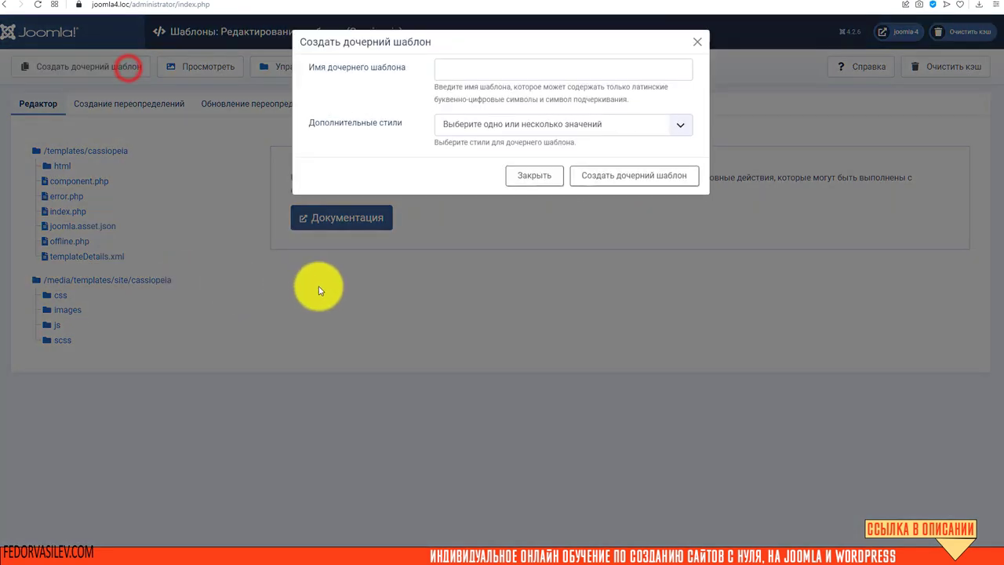
left_click(492, 77)
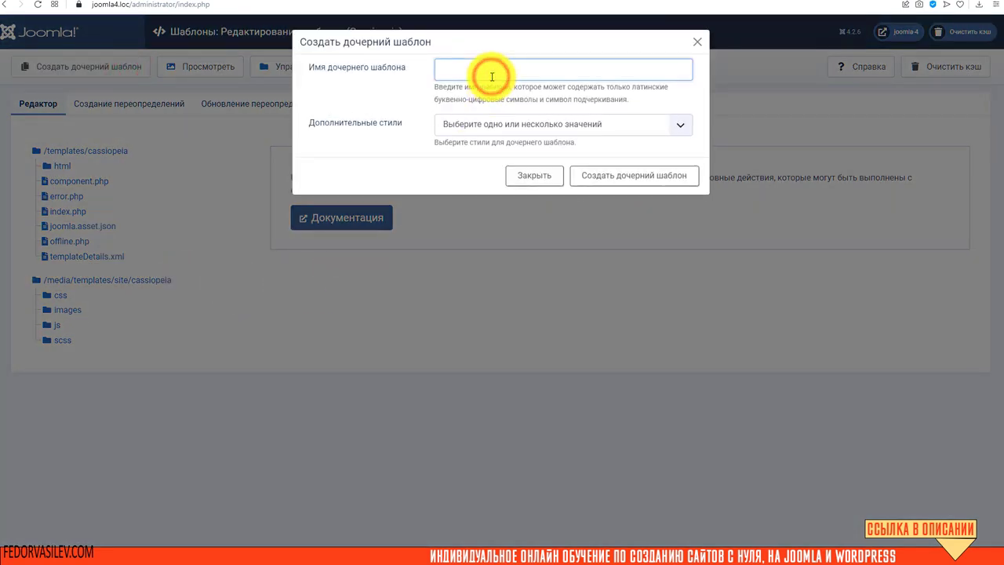
type("test1")
double_click(461, 69)
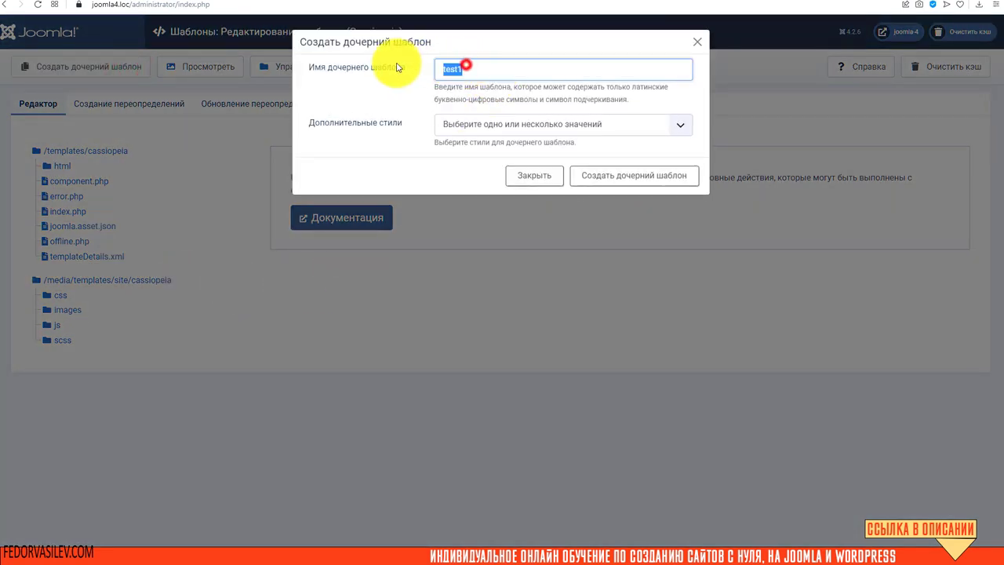
left_click(474, 100)
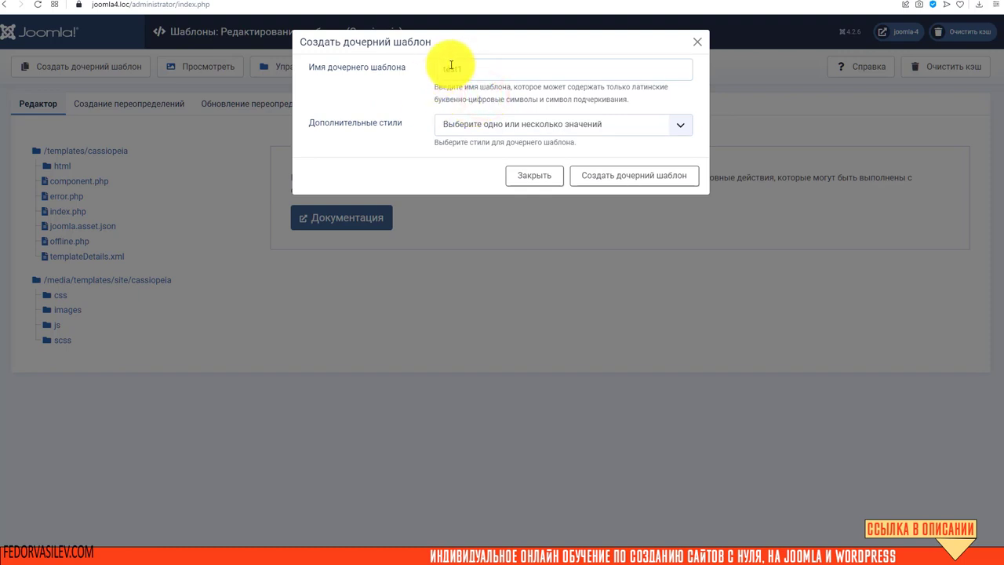
double_click(463, 69)
left_click(491, 87)
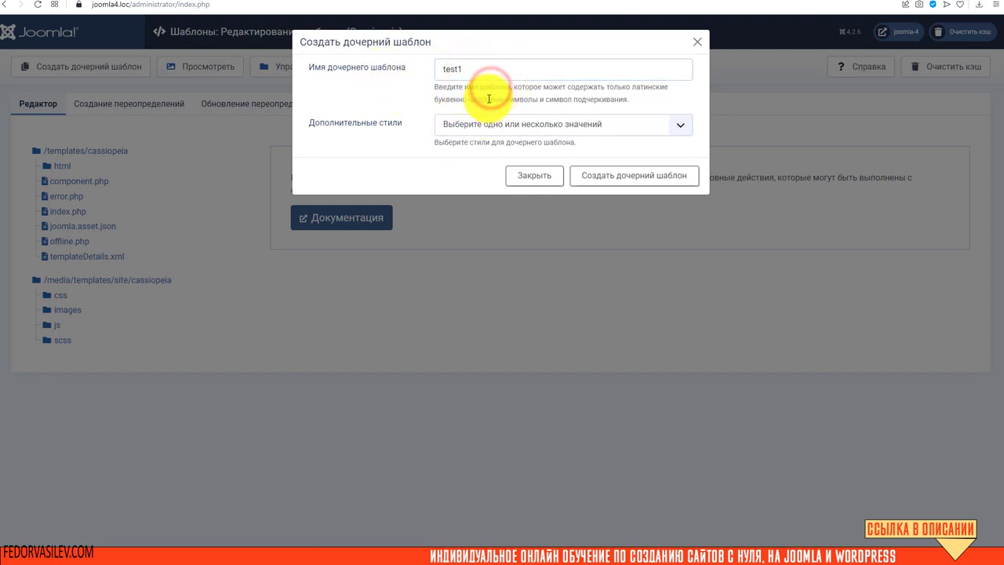
left_click_drag(622, 87, 669, 87)
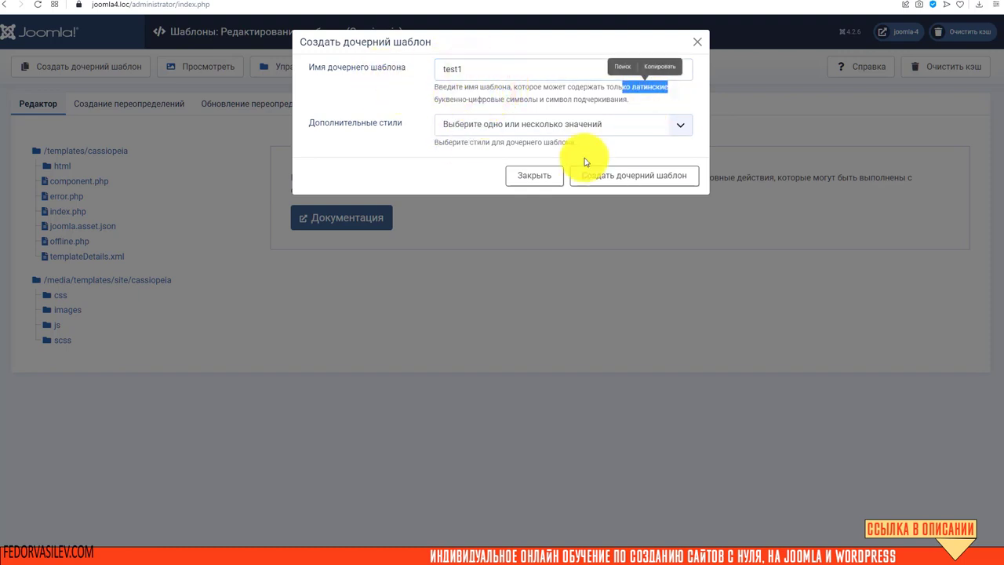
left_click_drag(457, 100, 624, 104)
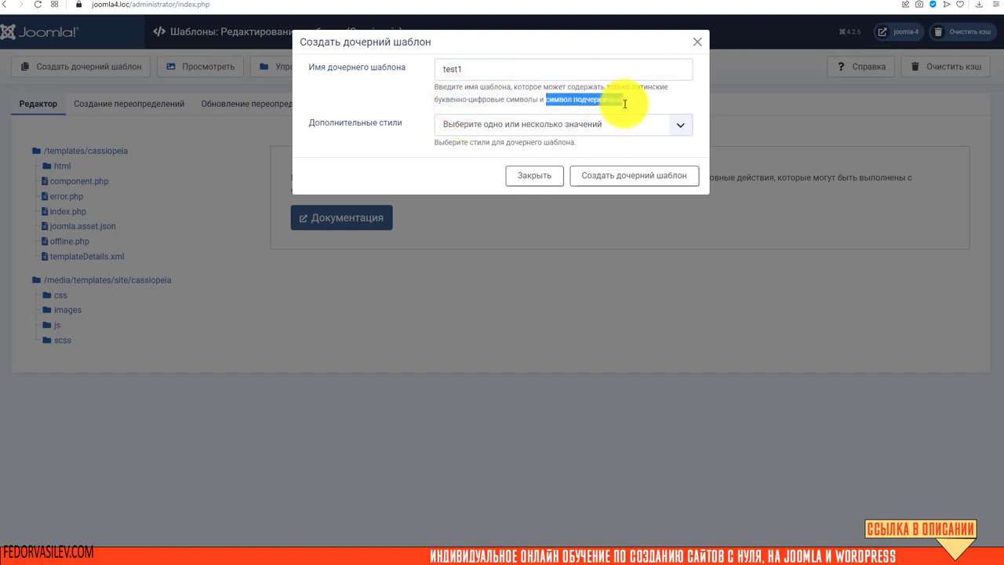
left_click(345, 138)
left_click(631, 176)
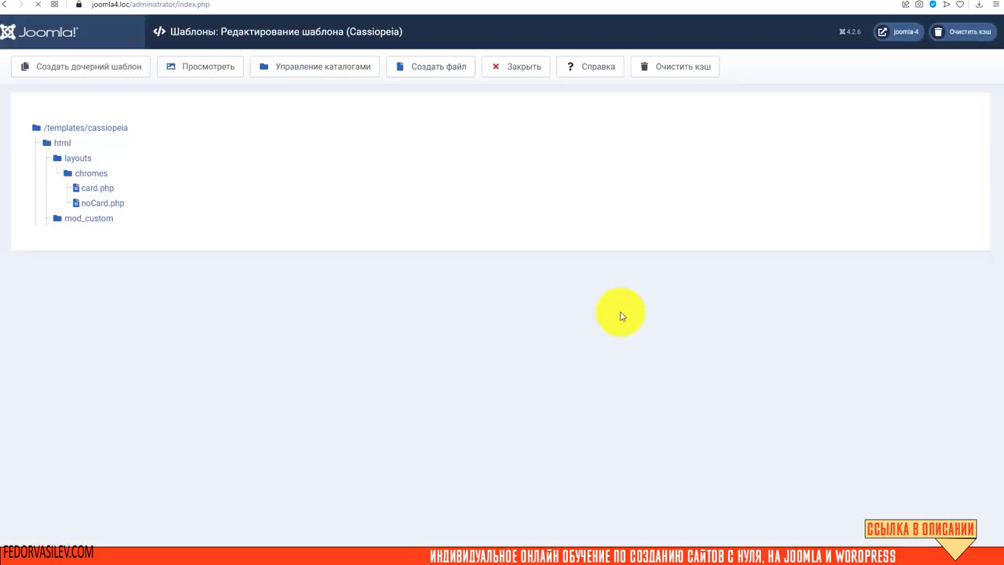
left_click_drag(93, 124, 144, 124)
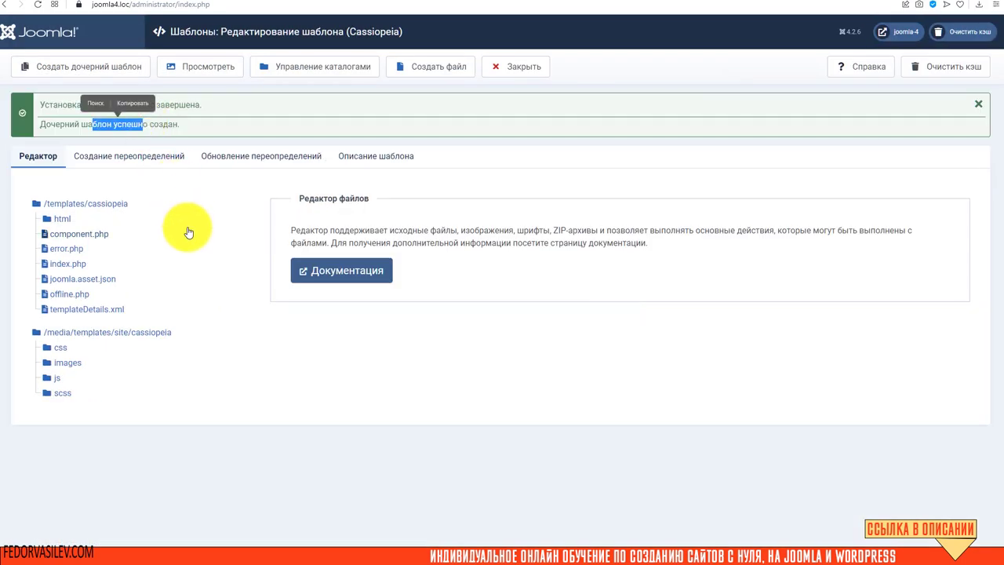
Open the Cassiopeia_test1 child template editor and start creating a new file in it.
left_click(515, 67)
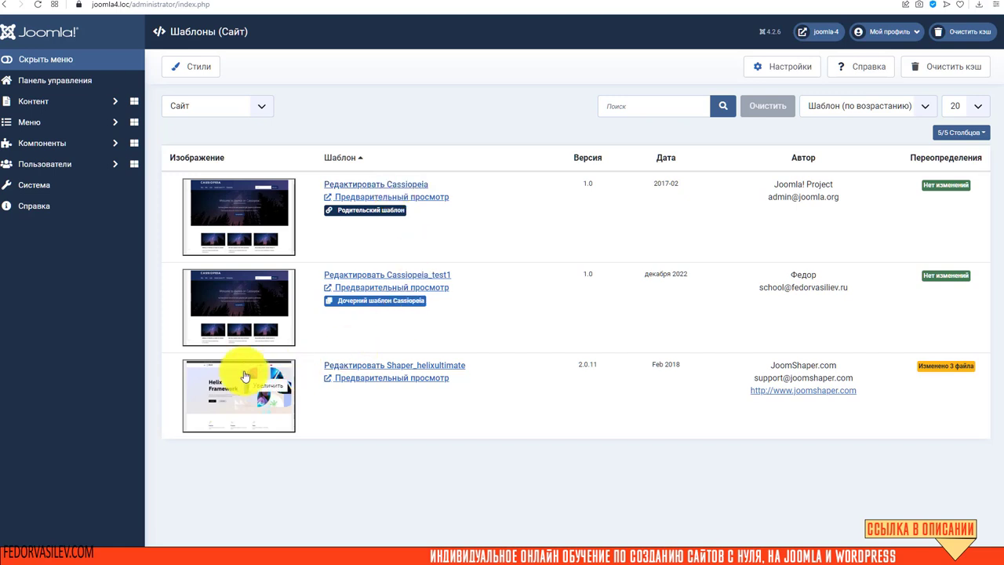
left_click(397, 276)
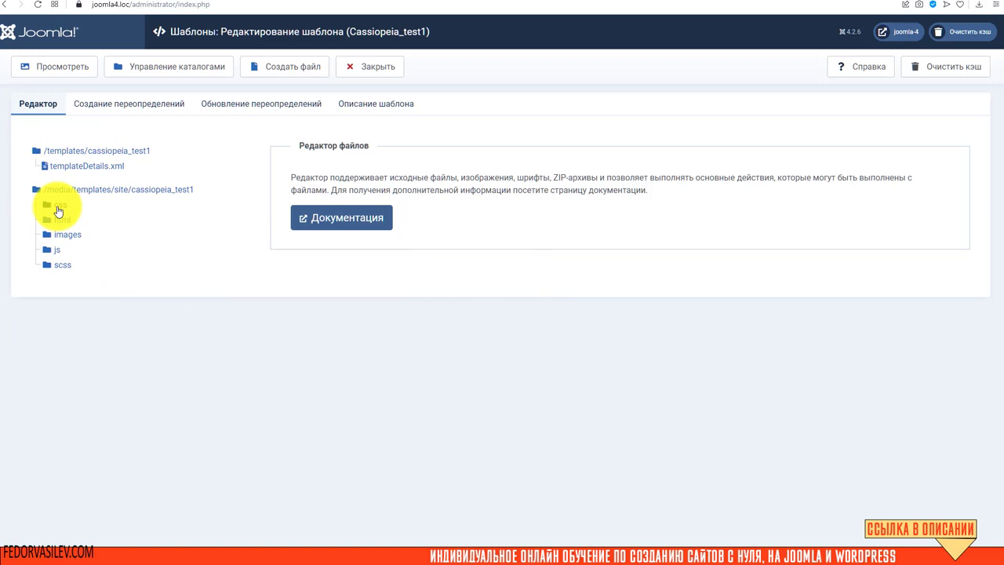
left_click_drag(197, 189, 44, 190)
left_click(185, 330)
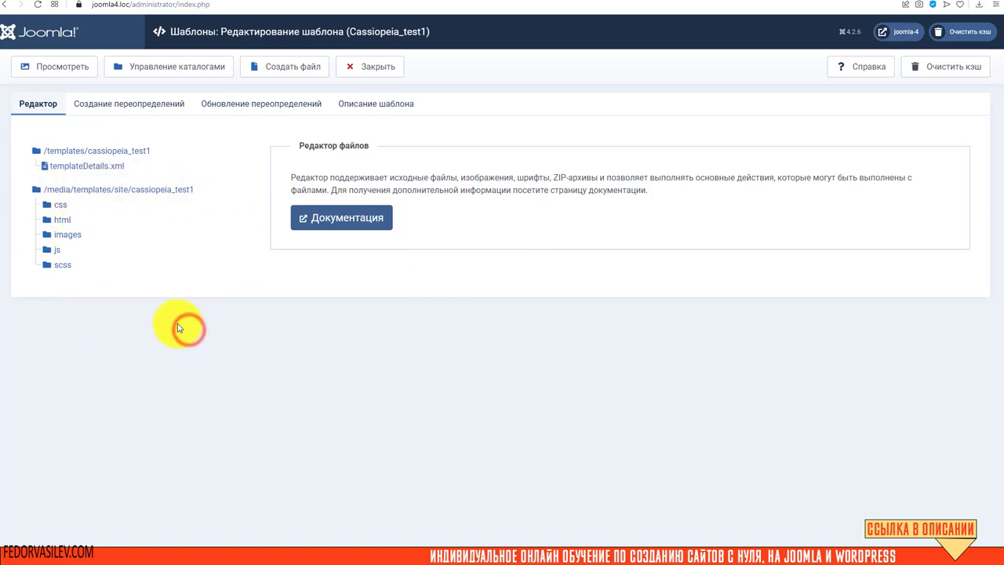
left_click_drag(198, 189, 49, 193)
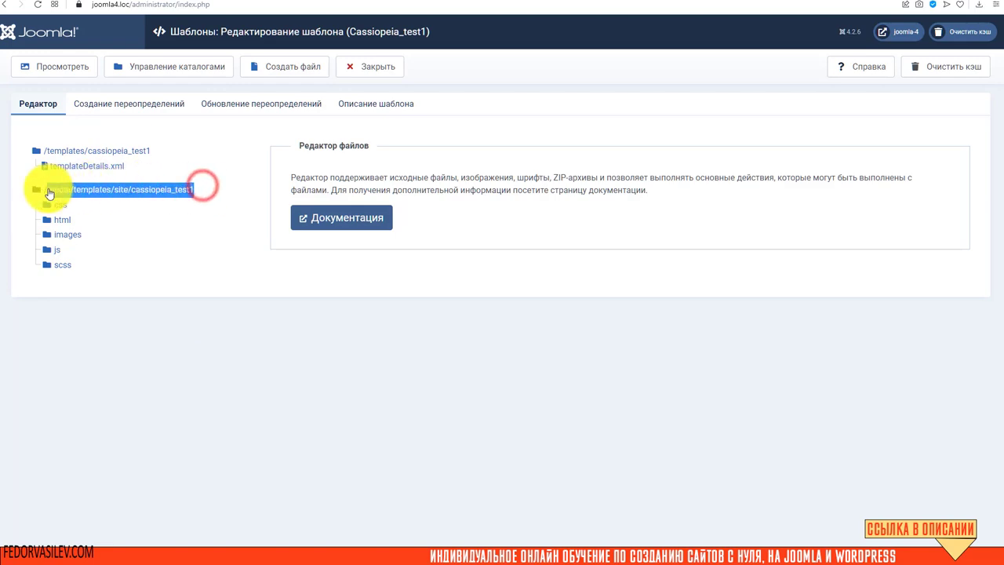
left_click(193, 341)
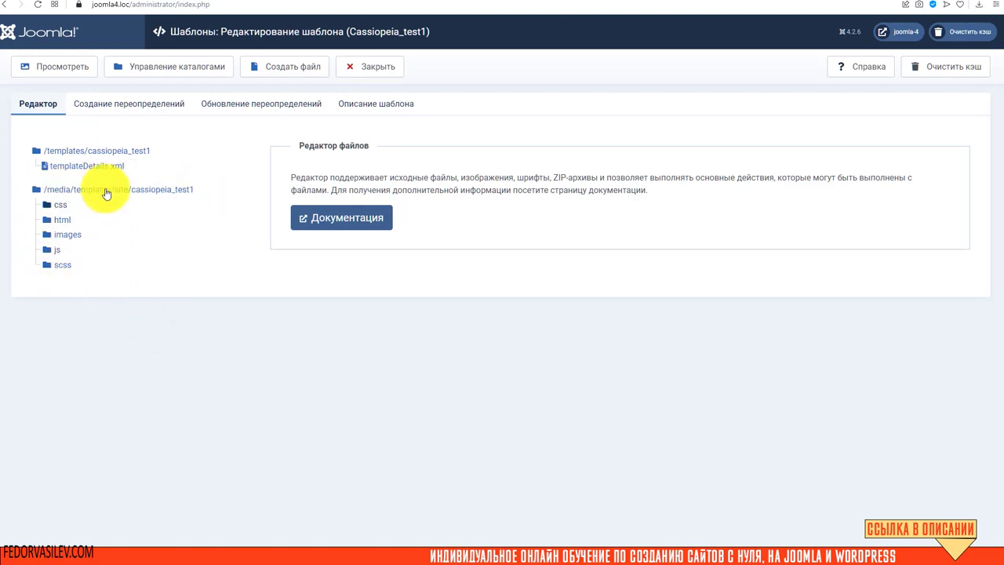
left_click(271, 66)
Choose .css and the css folder in the Create or Upload File dialog, then close it without adding a file.
left_click(421, 88)
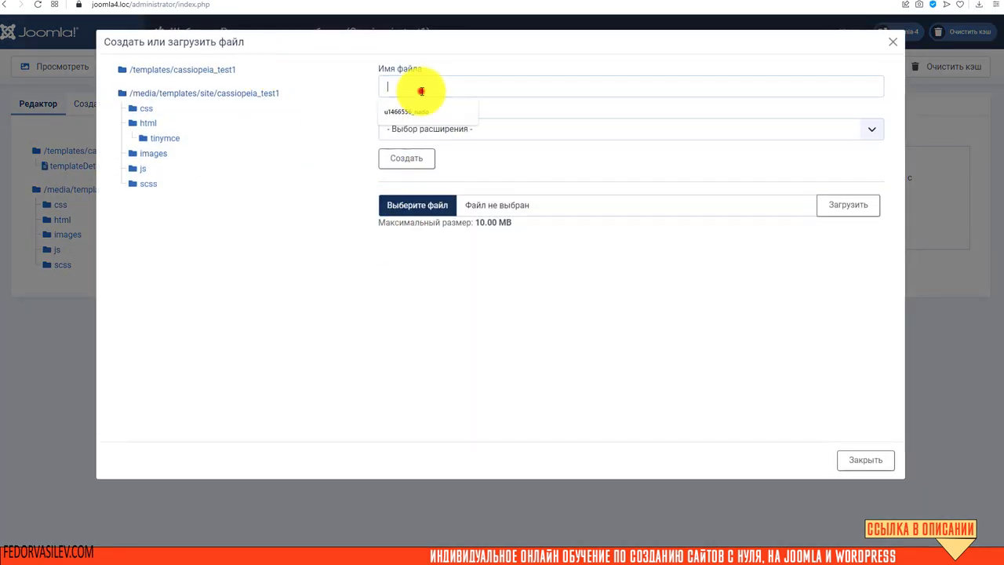
left_click(530, 126)
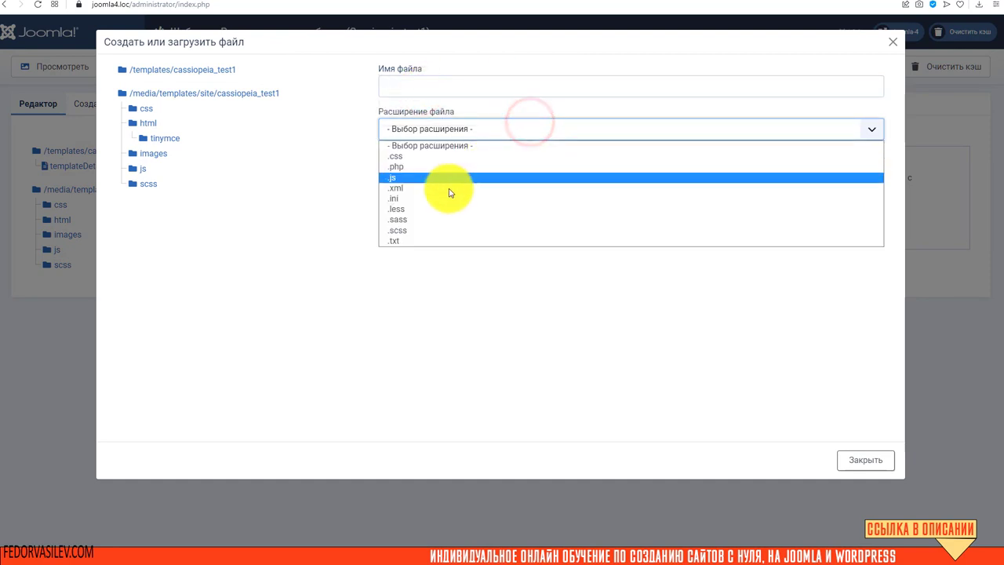
left_click(410, 157)
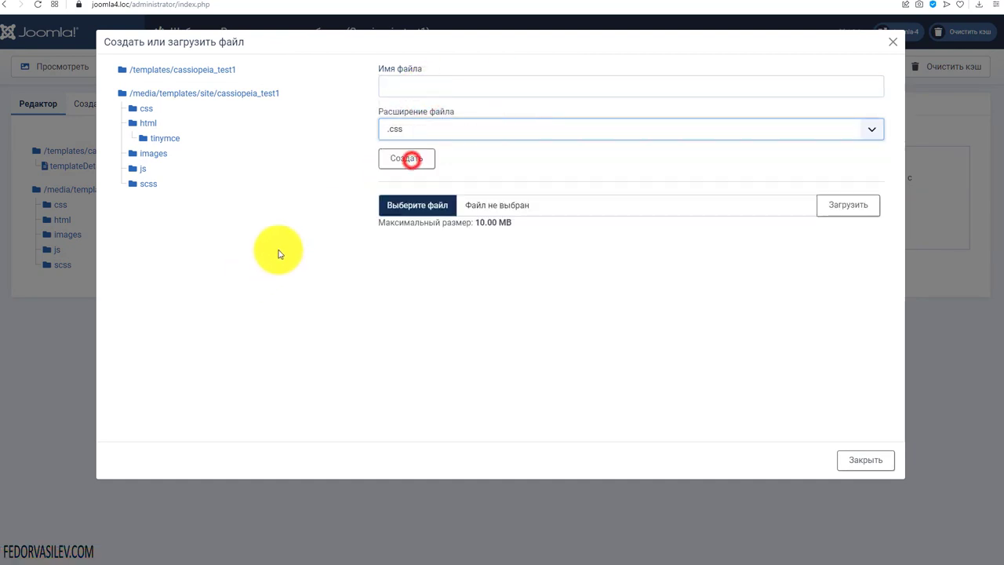
left_click(409, 165)
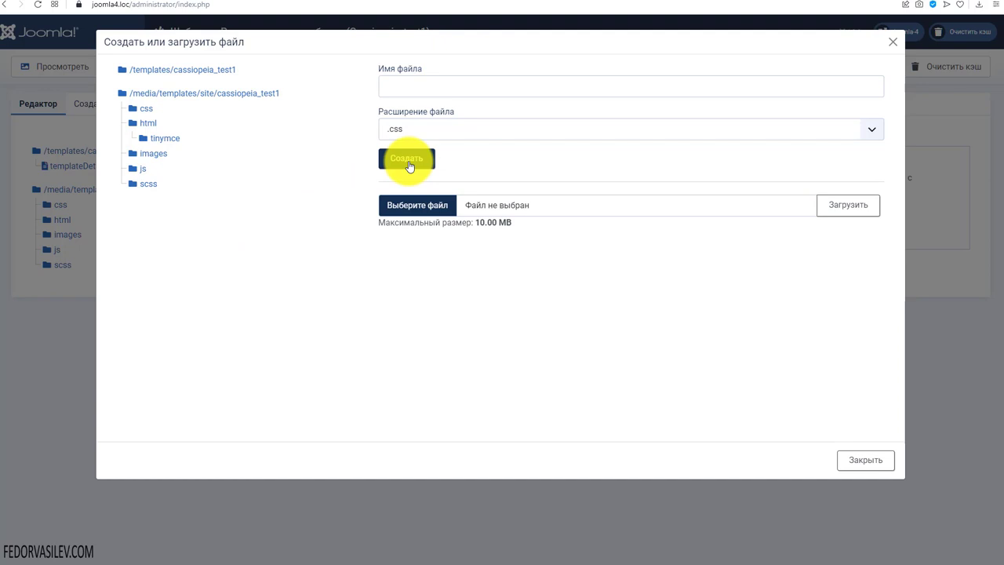
left_click(142, 110)
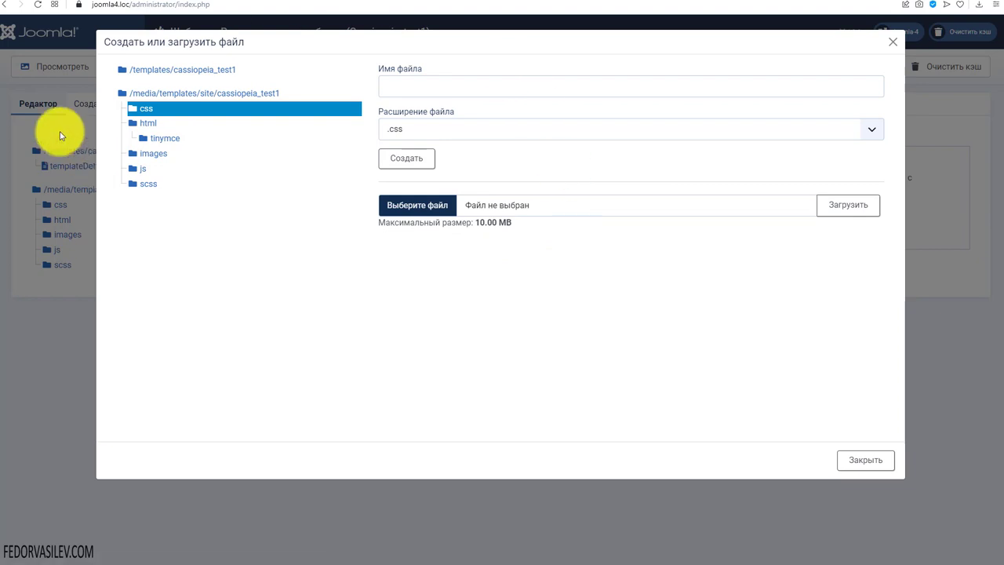
left_click(893, 42)
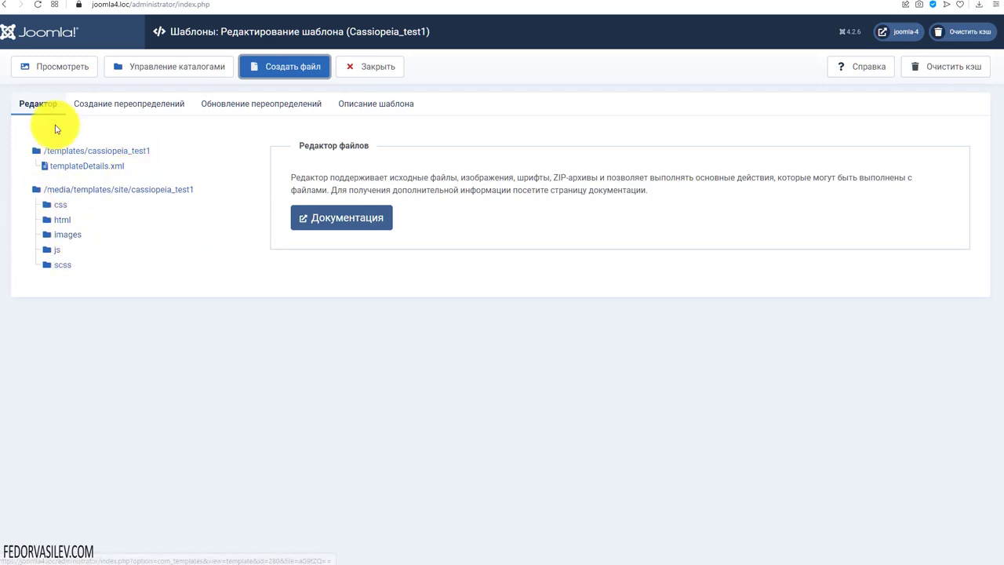
Close the Cassiopeia_test1 editor and open 'Бесплатные уроки по Joomla 4' from Контент > Материалы.
left_click(353, 66)
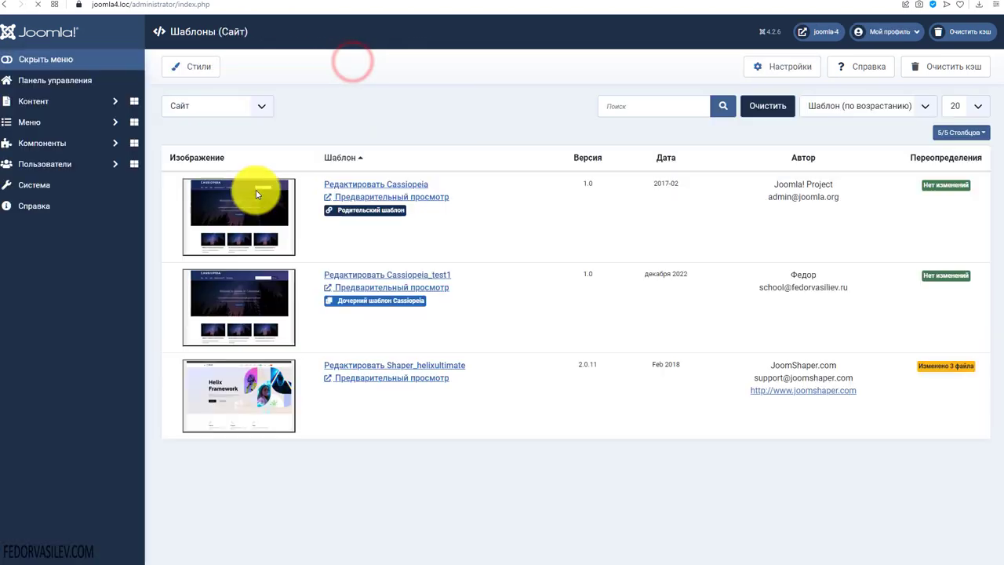
left_click(28, 109)
left_click(37, 123)
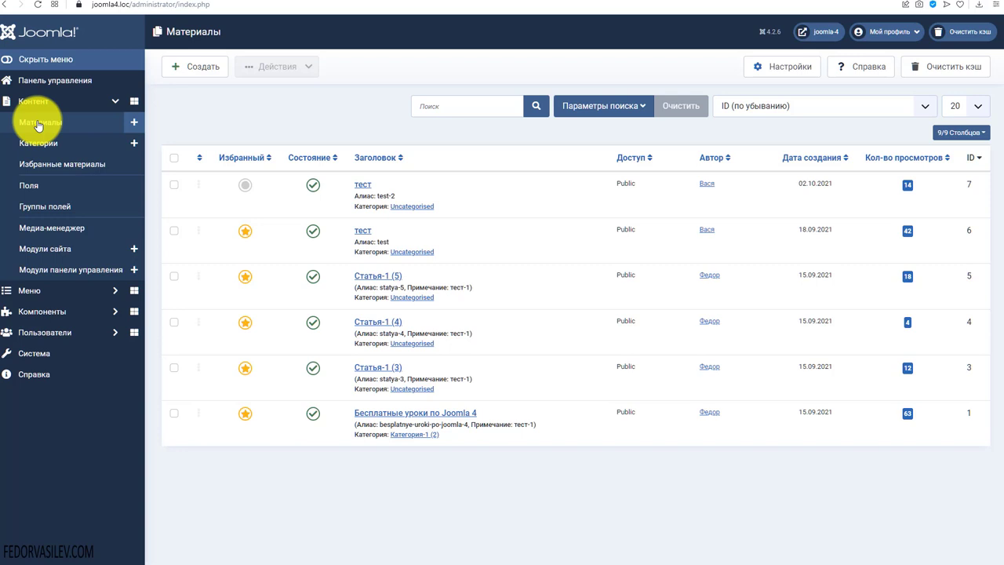
left_click(386, 414)
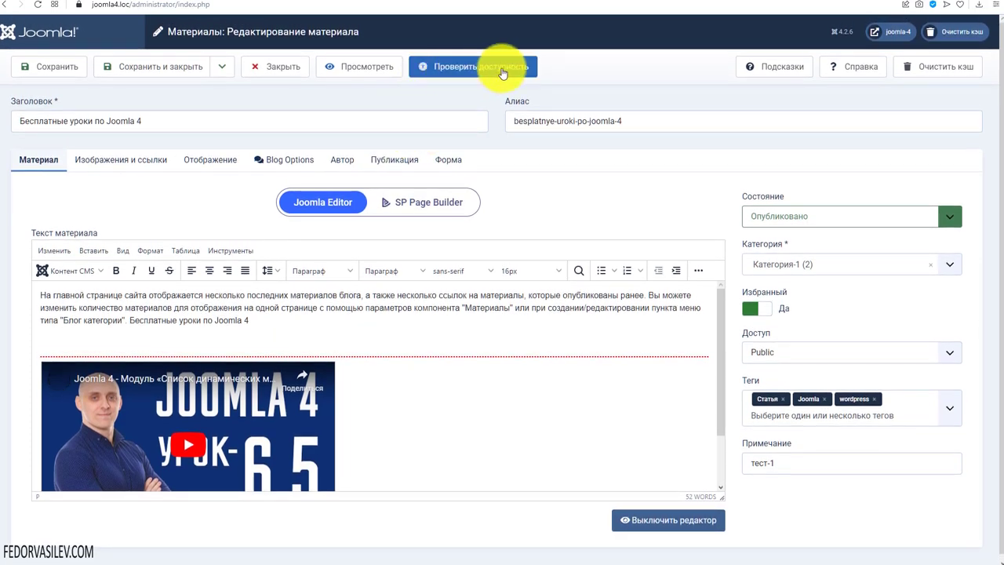
Run Проверить доступность and read the missing-description error flagged on the article's image.
left_click(503, 72)
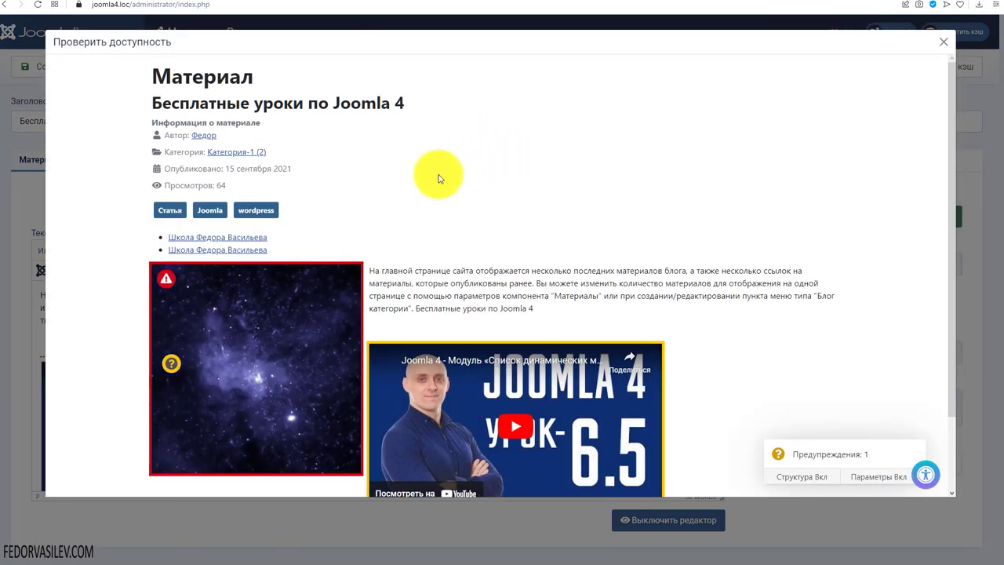
scroll(440, 179, "down", 1)
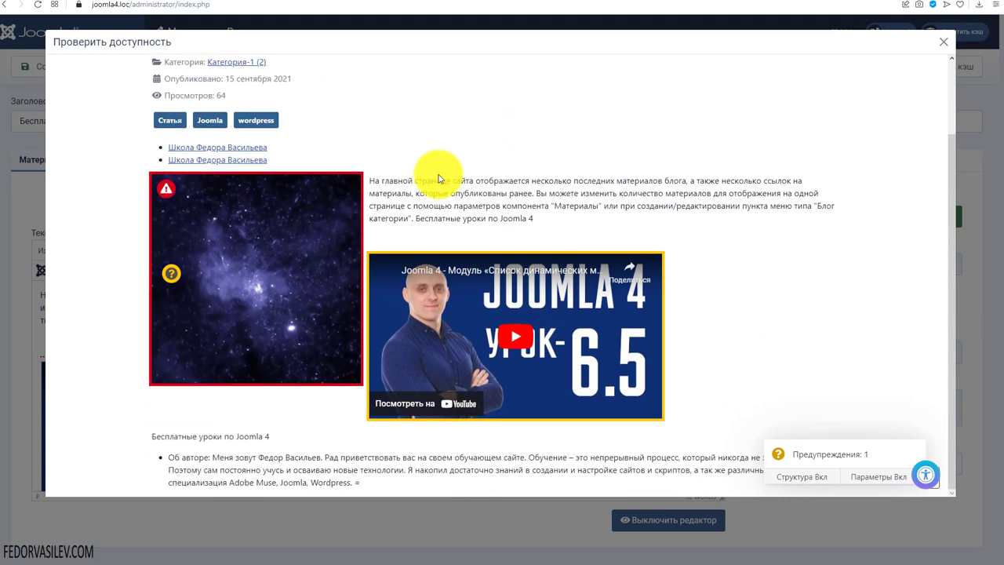
scroll(439, 179, "up", 1)
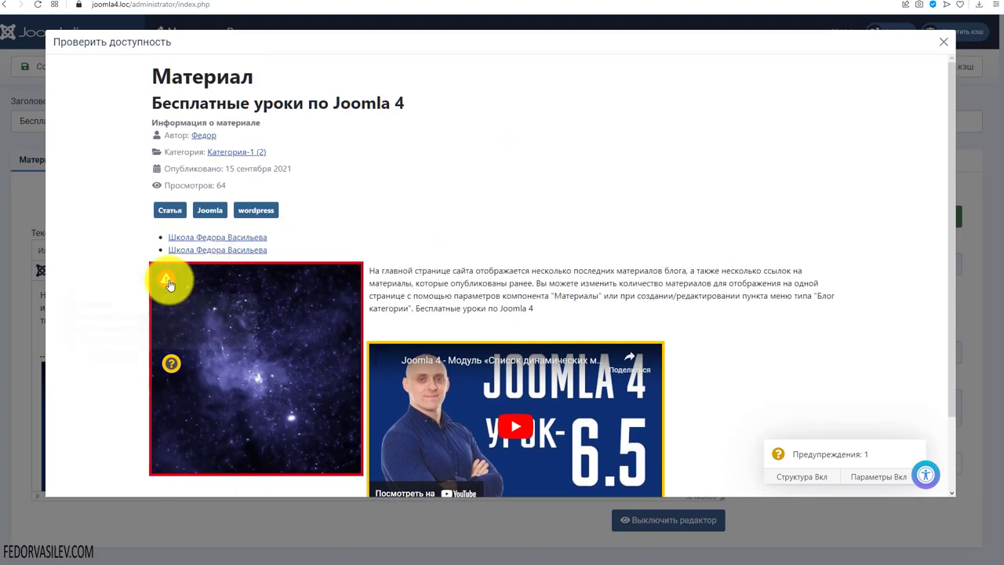
mouse_move(169, 287)
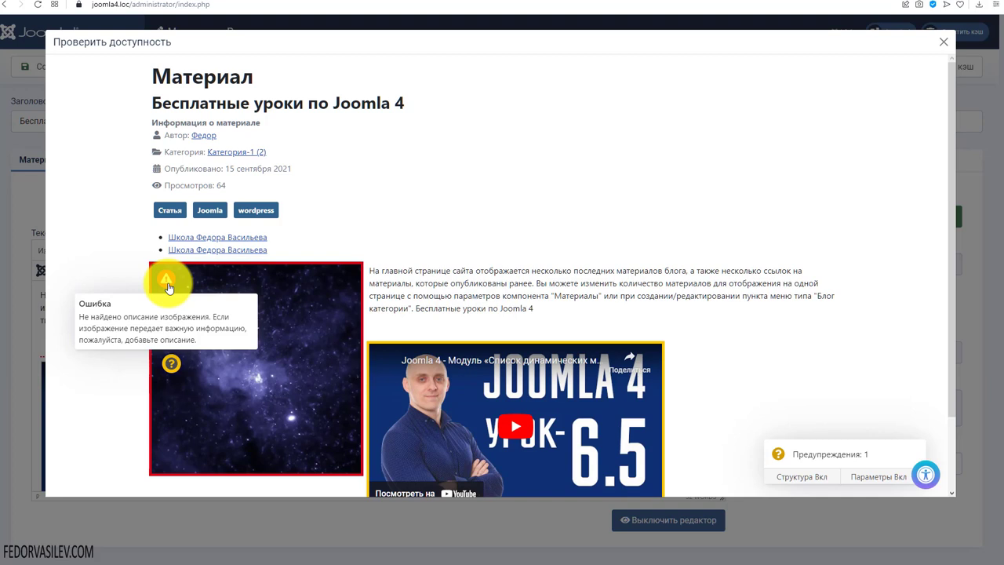
scroll(497, 153, "down", 2)
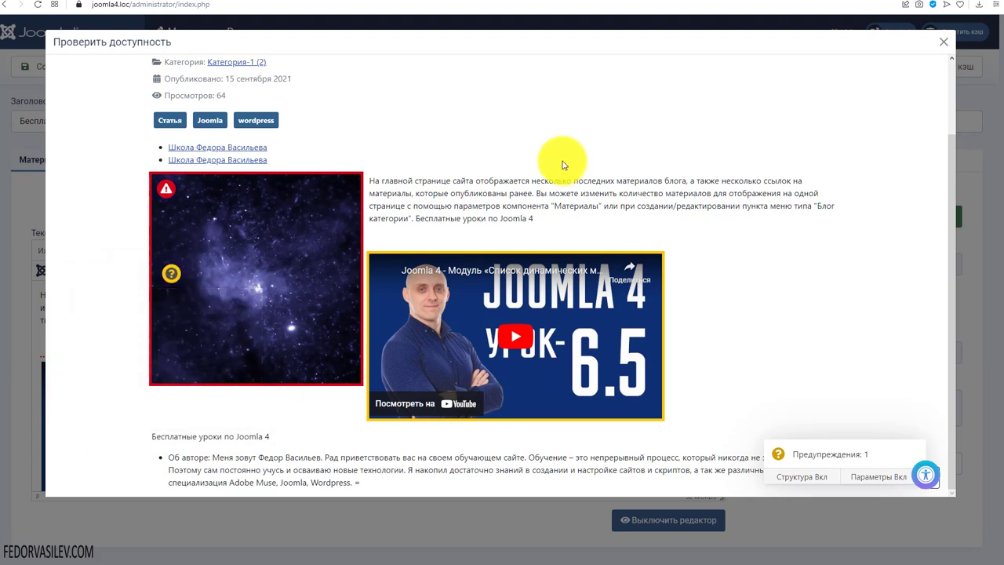
scroll(455, 244, "up", 1)
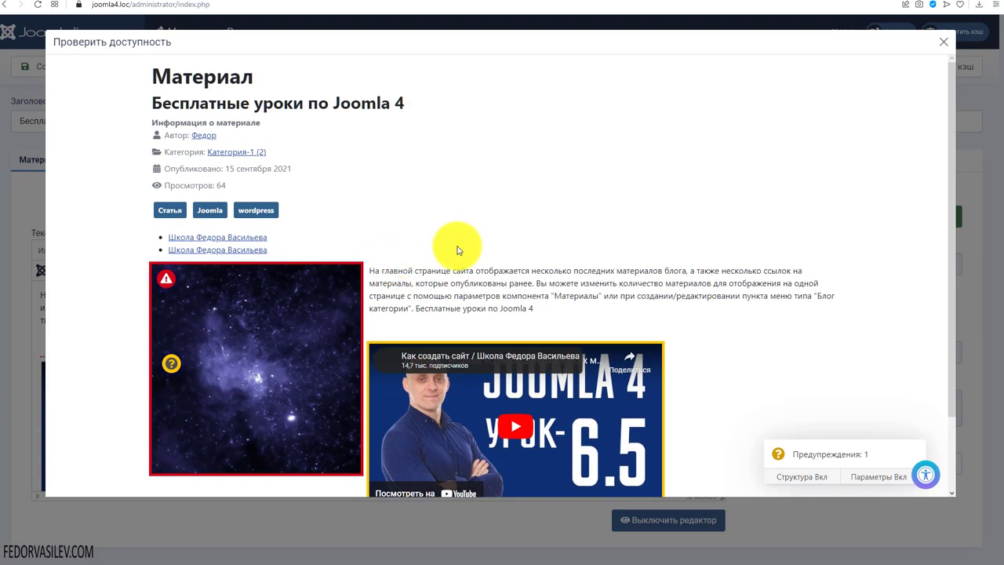
scroll(454, 244, "down", 1)
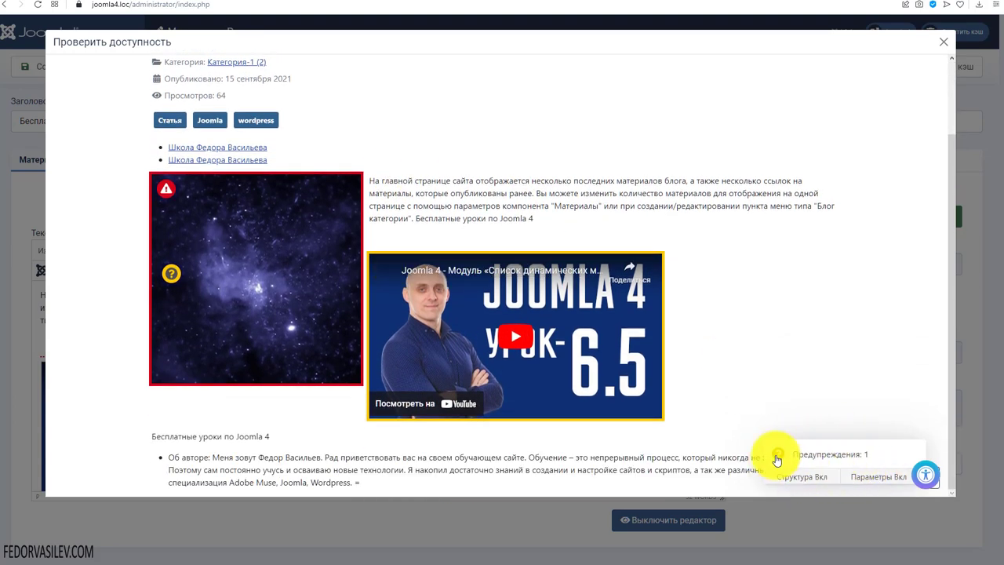
Show the Структура outline and switch on Контраст, Метки формы, Ссылки, Читаемость and Темный режим.
left_click(789, 478)
left_click(880, 480)
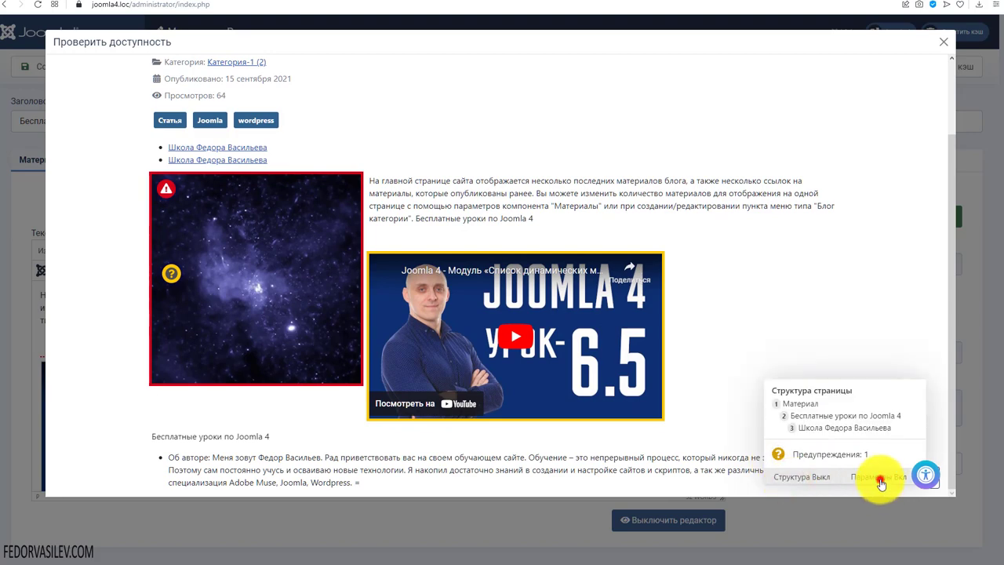
left_click(900, 323)
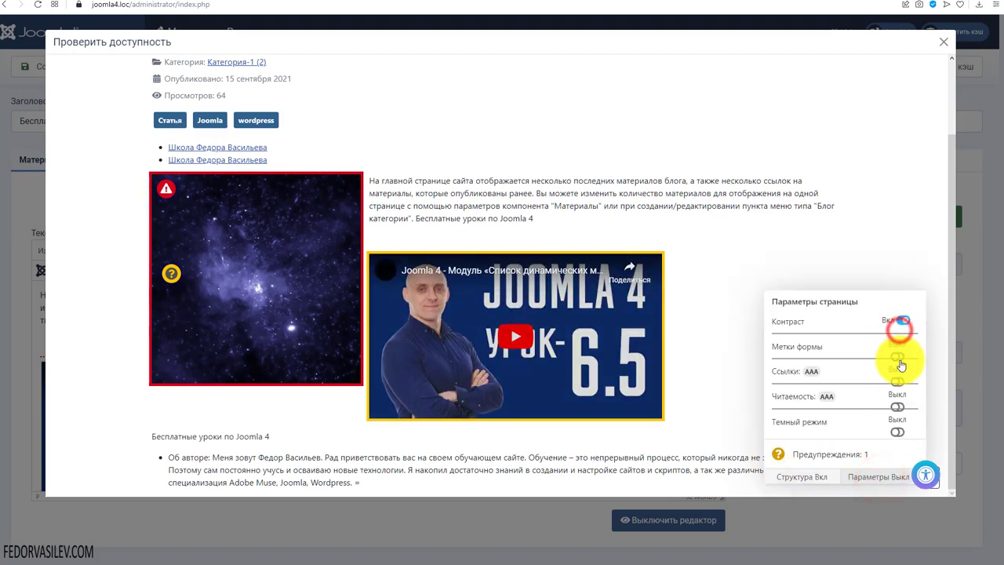
left_click(902, 346)
left_click(902, 371)
left_click(902, 396)
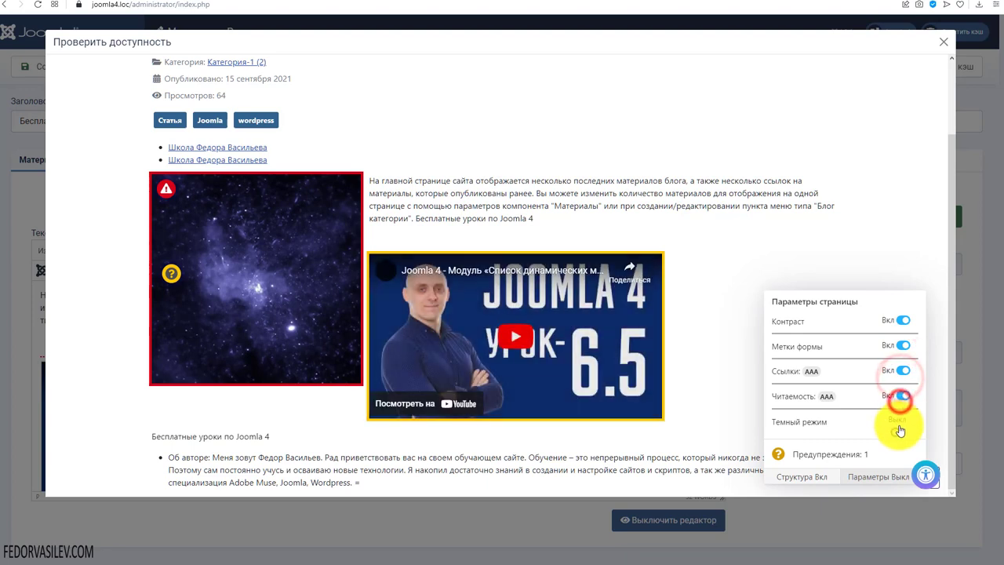
left_click(899, 431)
scroll(630, 306, "up", 2)
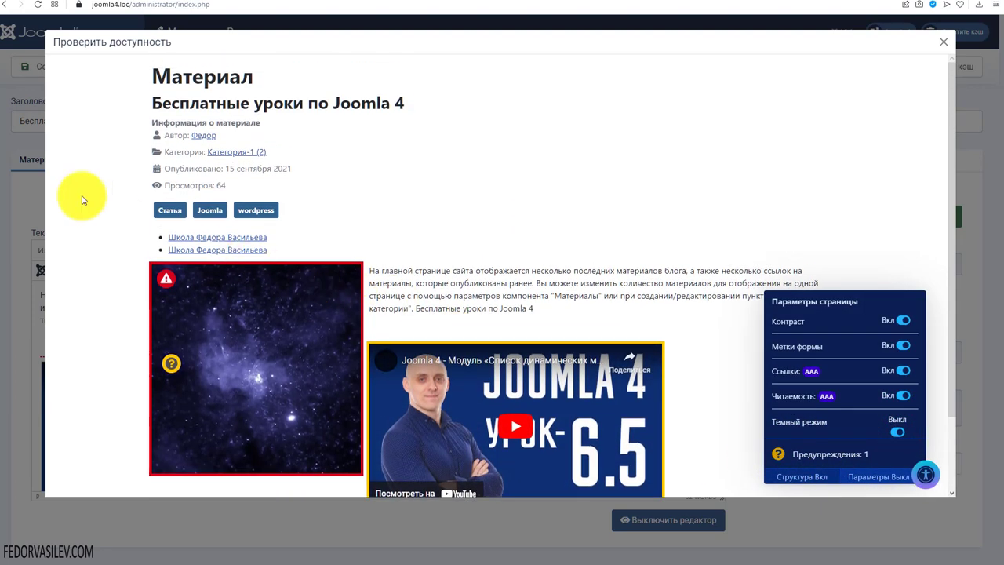
scroll(246, 162, "down", 2)
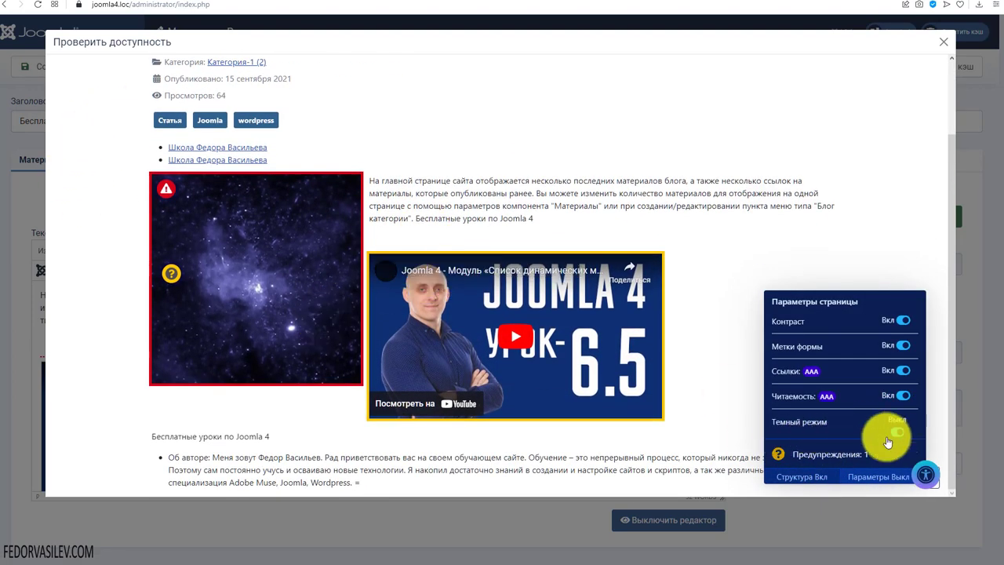
Switch all five page options back off, then toggle Темный режим on and off again.
left_click(897, 430)
left_click(897, 397)
left_click(902, 369)
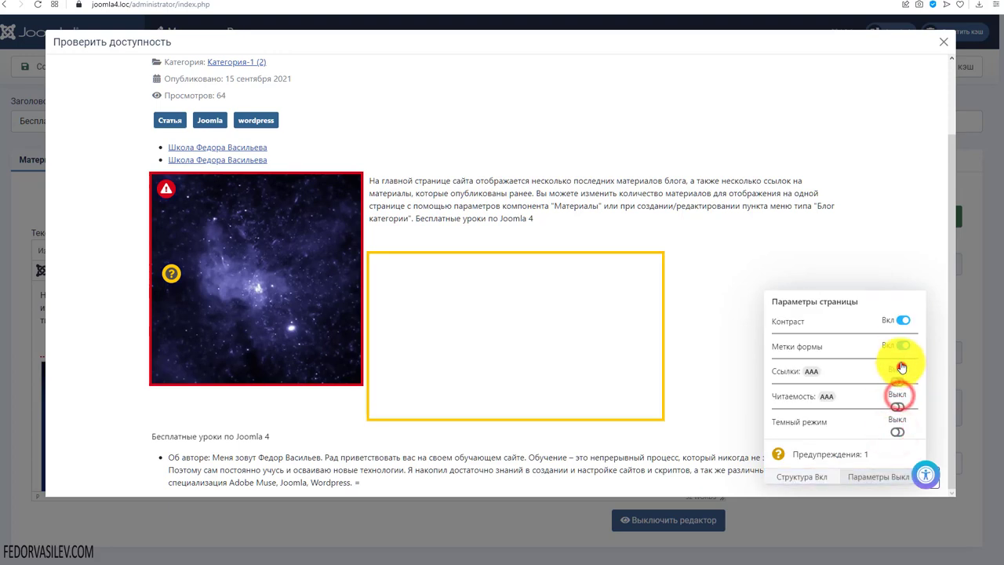
left_click(902, 345)
left_click(900, 321)
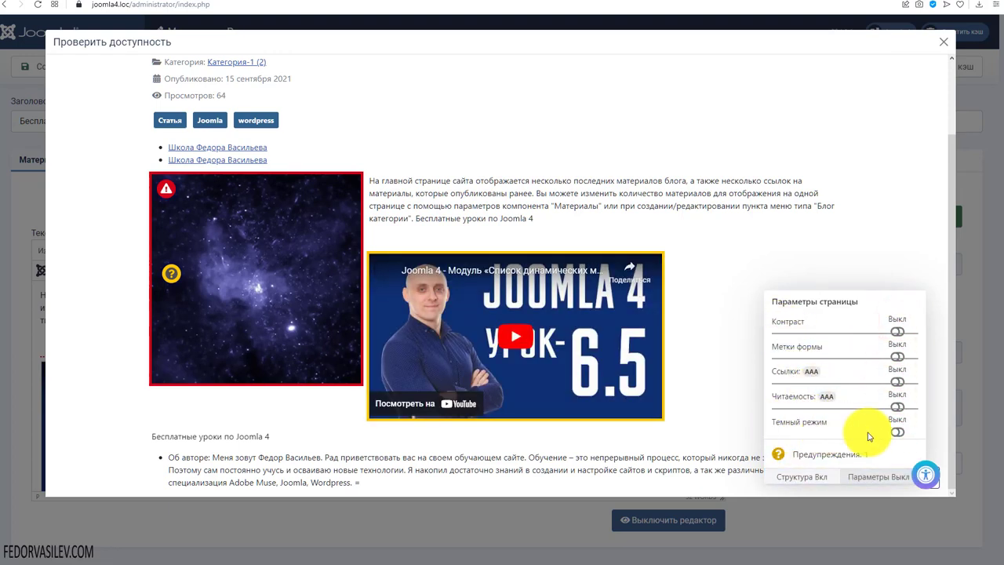
left_click(897, 432)
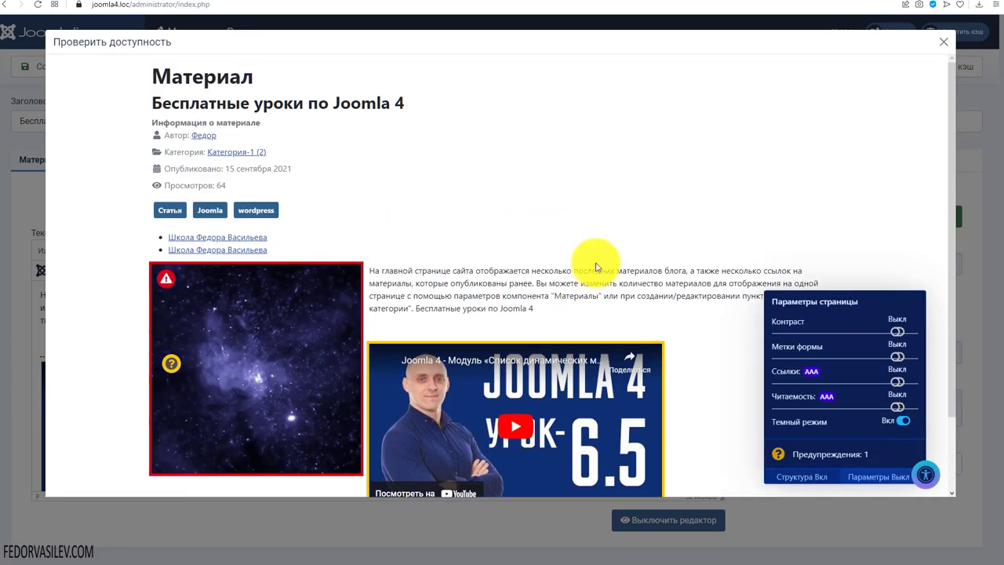
scroll(585, 330, "up", 2)
left_click(900, 426)
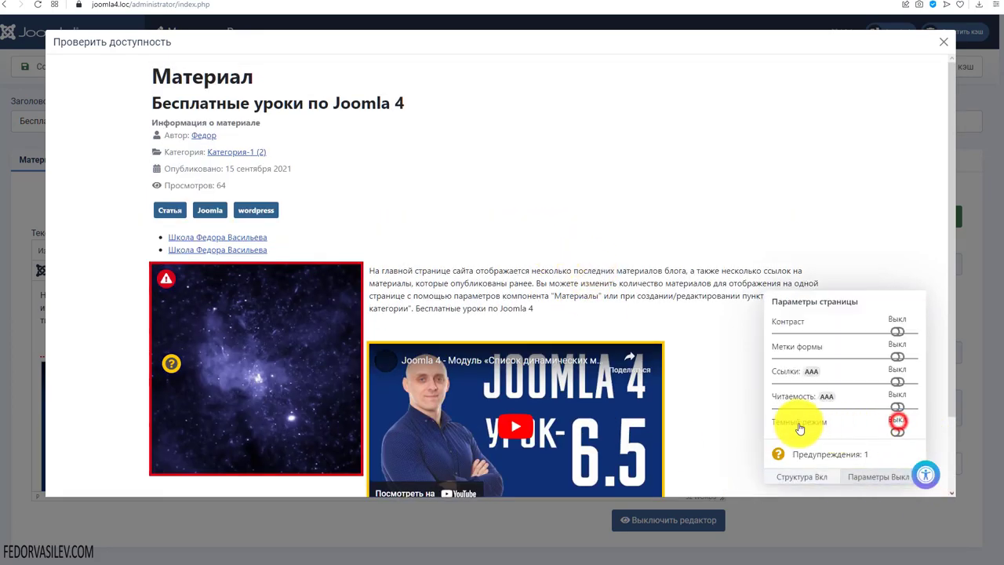
Toggle Читаемость and Ссылки once more, leave the options off, and close the accessibility check.
left_click(897, 408)
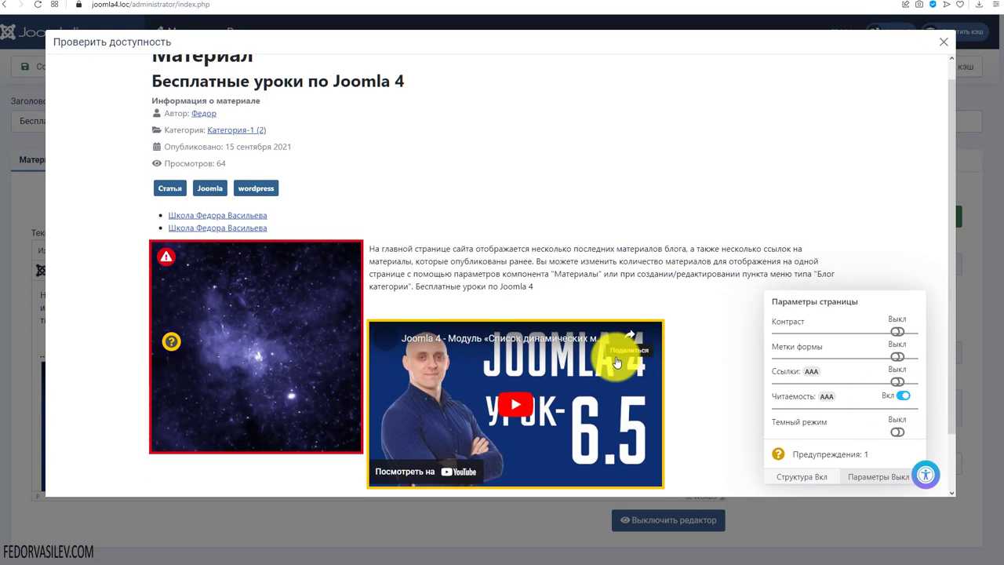
left_click(896, 381)
scroll(635, 294, "down", 1)
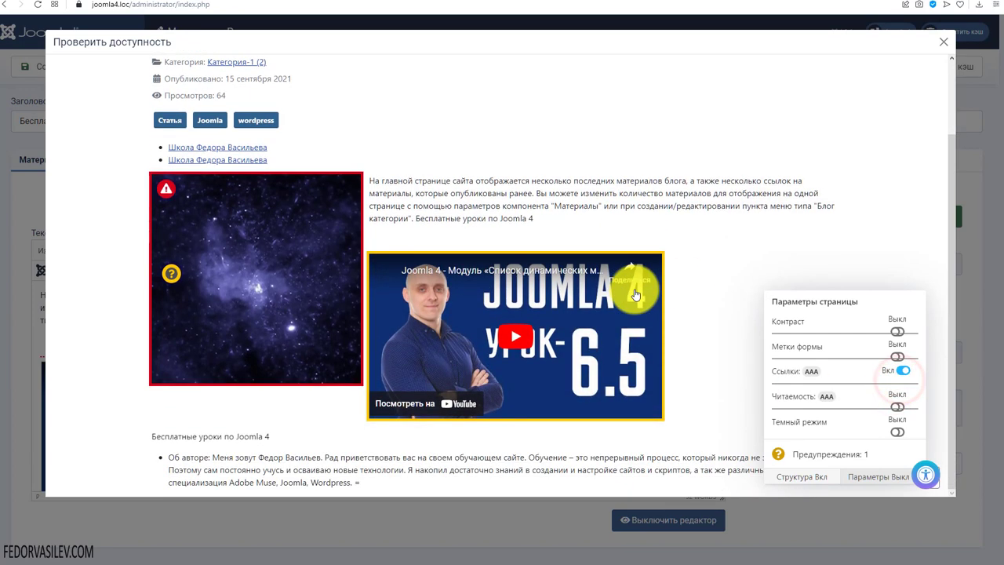
scroll(225, 376, "up", 1)
left_click(901, 374)
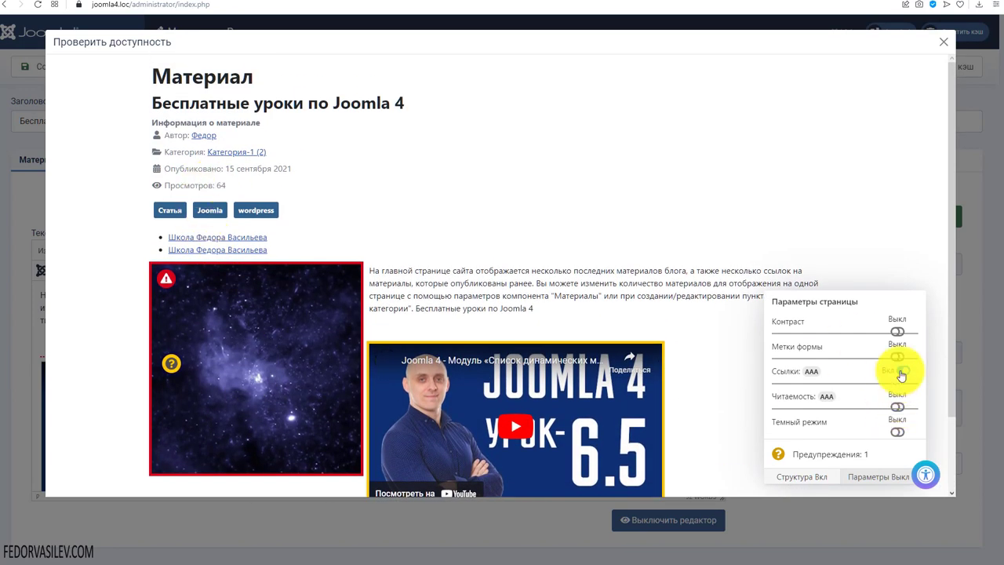
scroll(247, 314, "down", 1)
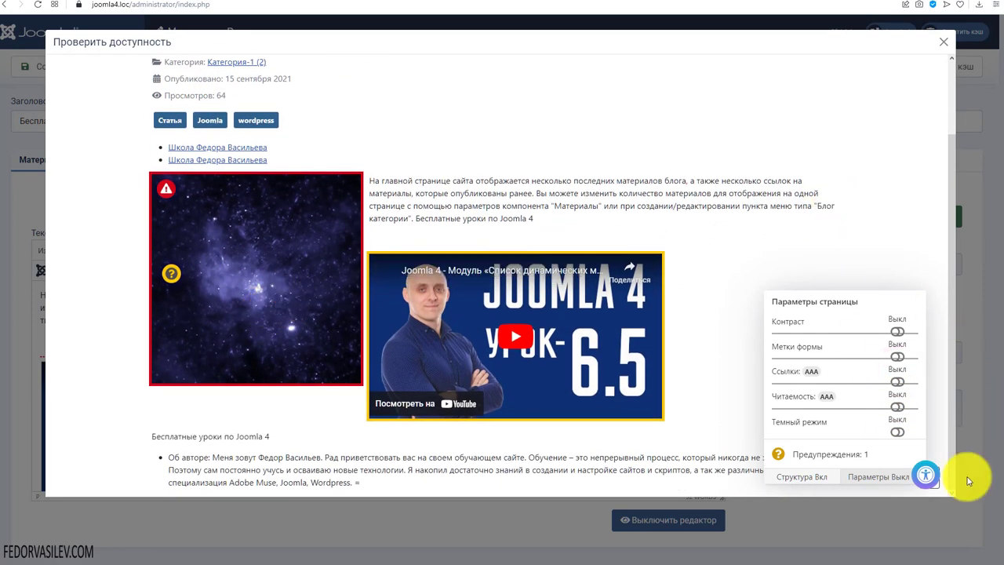
left_click(944, 41)
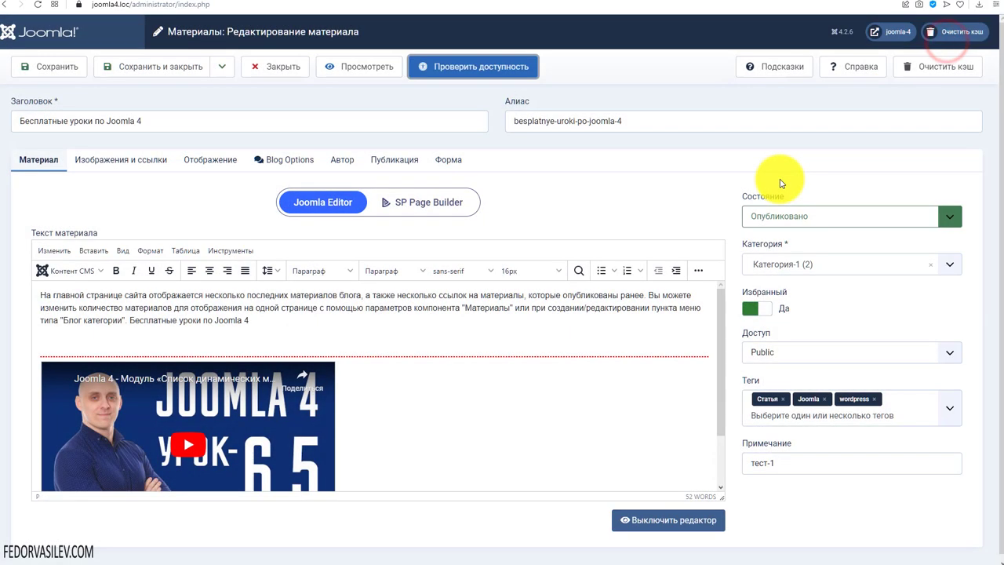
left_click(573, 66)
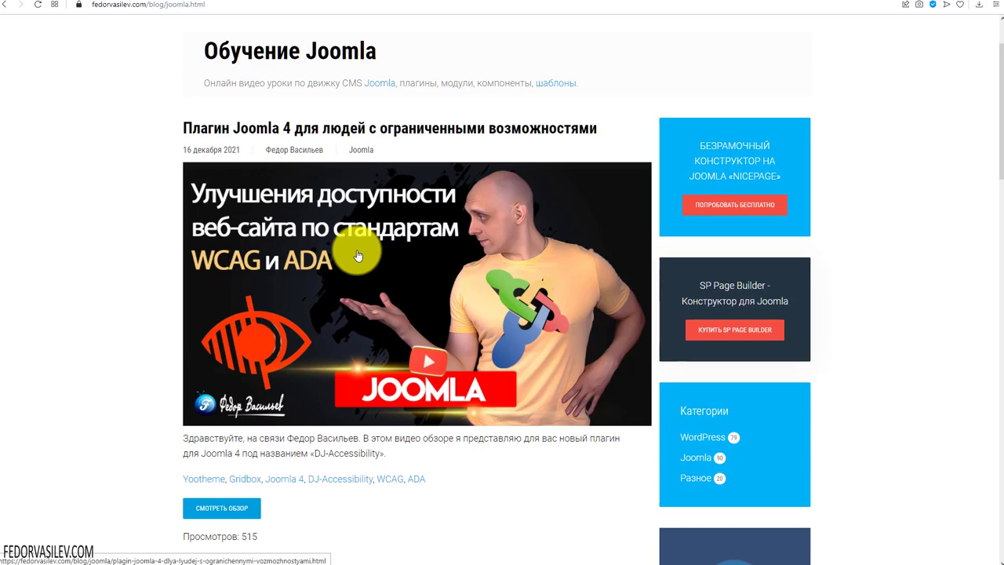
Open the Joomla 4 accessibility plugin post and read through the DJ-Accessibility article.
left_click(357, 255)
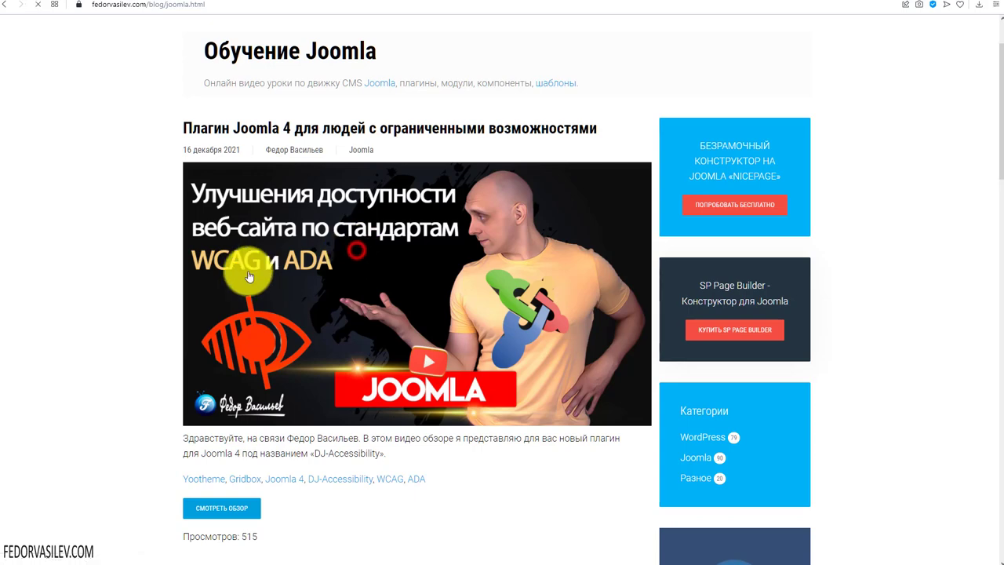
scroll(407, 231, "down", 1)
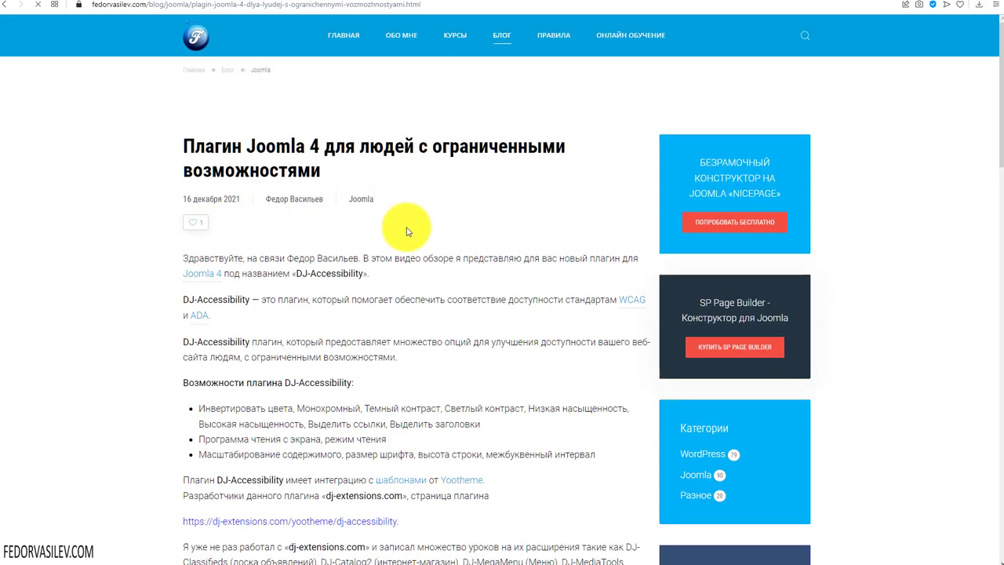
scroll(407, 231, "down", 4)
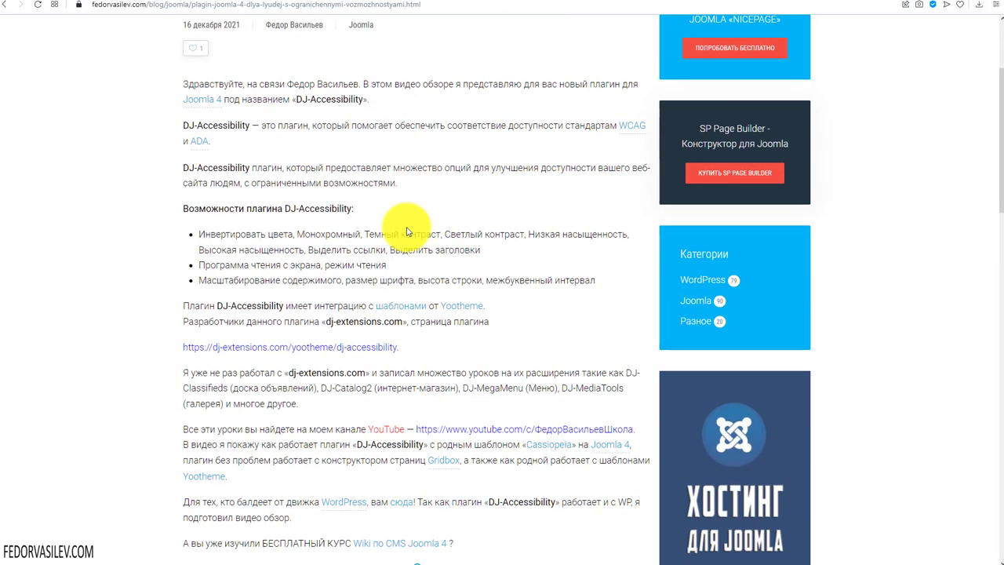
scroll(407, 232, "down", 8)
scroll(407, 232, "down", 4)
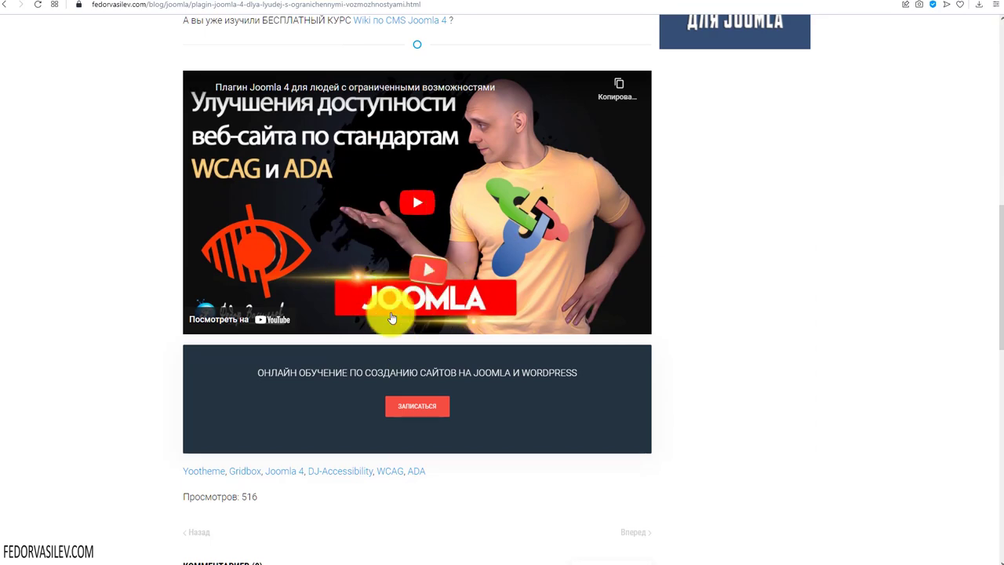
scroll(392, 318, "up", 12)
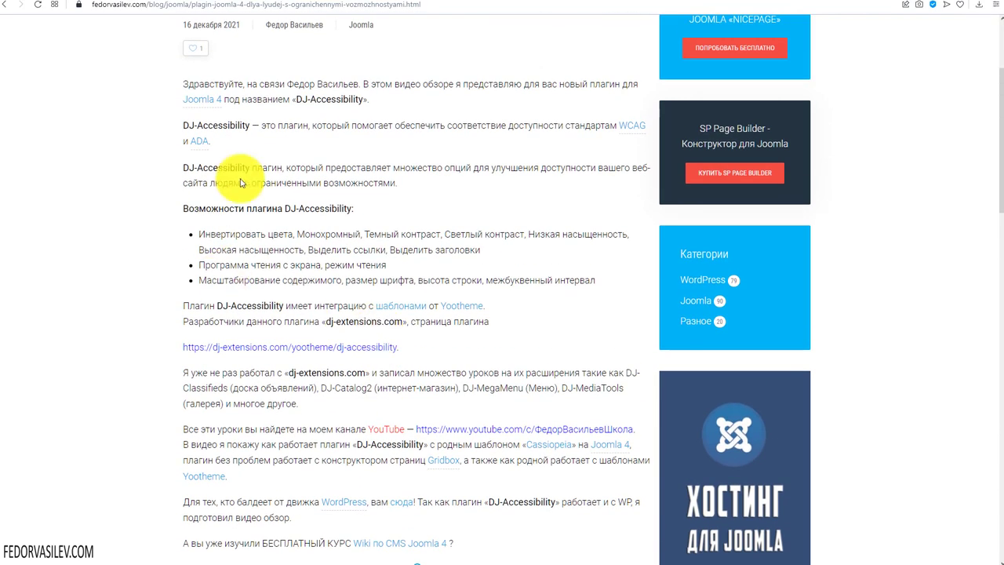
scroll(266, 212, "down", 5)
scroll(283, 236, "down", 5)
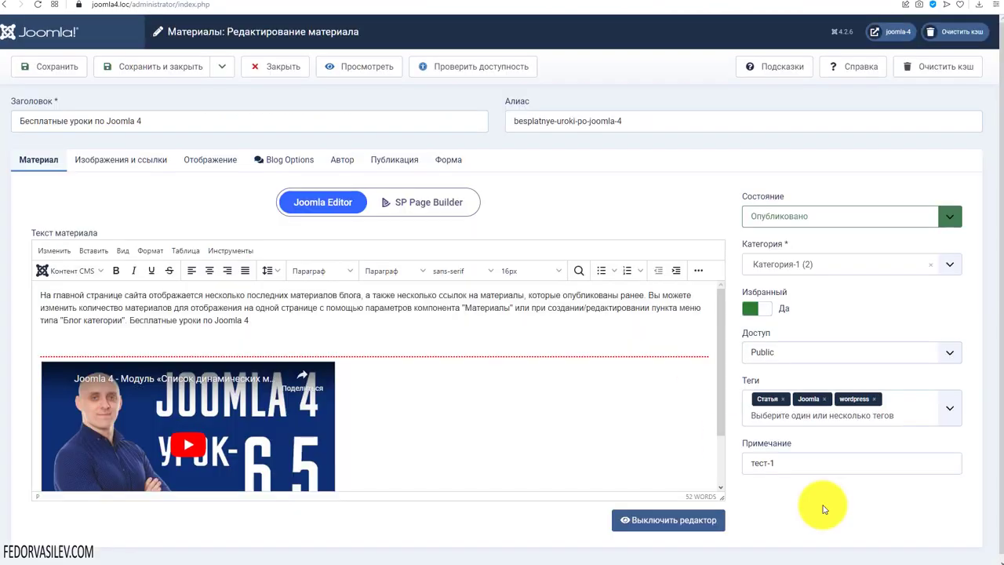
Return to the admin tab and open Плагины from the Панель управления dashboard.
left_click(855, 7)
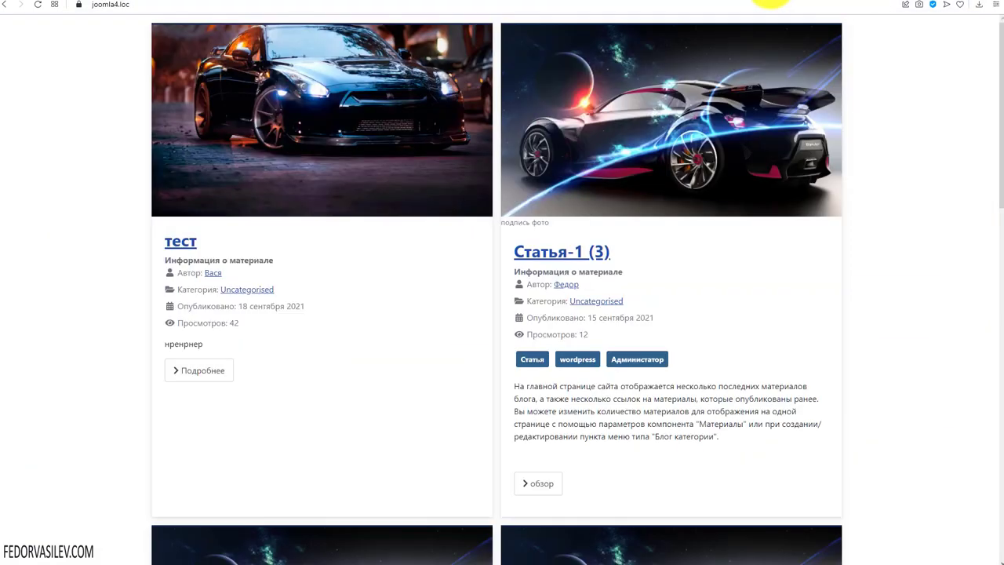
scroll(594, 283, "down", 13)
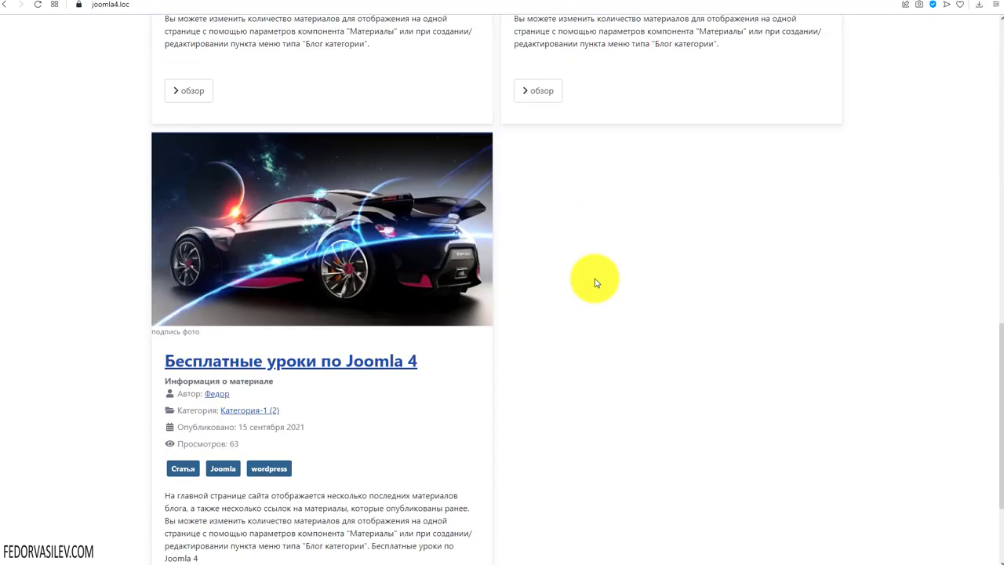
scroll(765, 316, "up", 13)
left_click(855, 3)
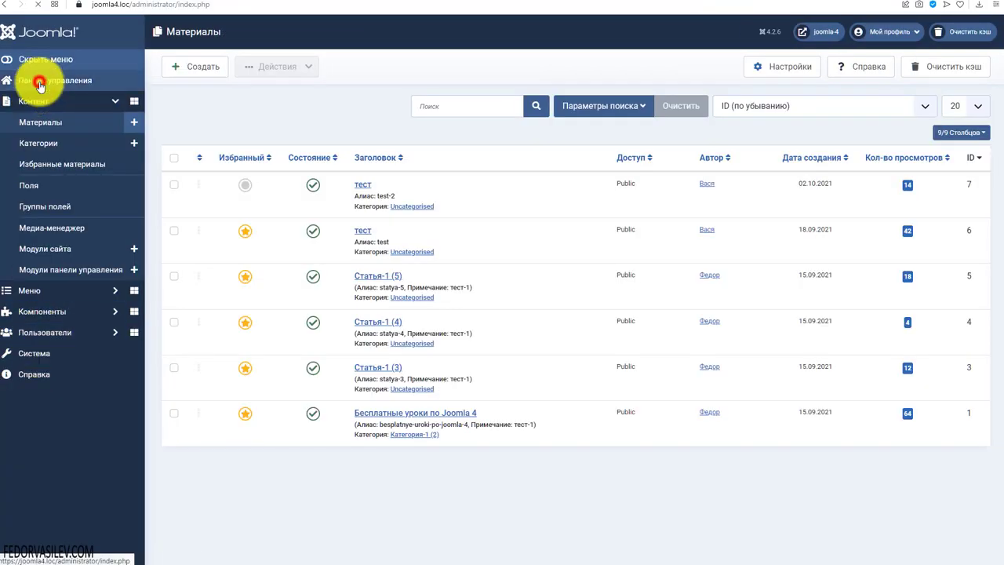
left_click(41, 79)
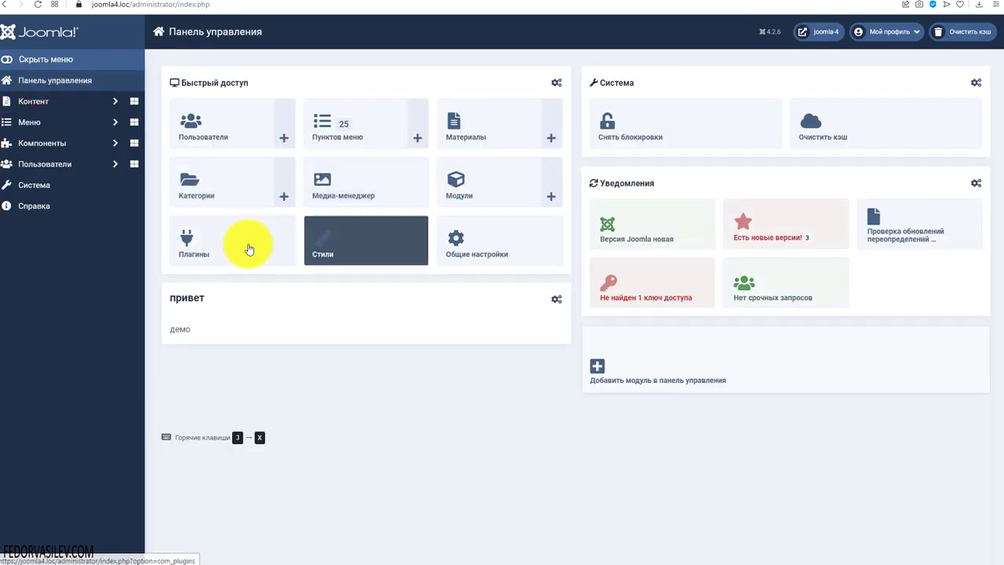
left_click(214, 239)
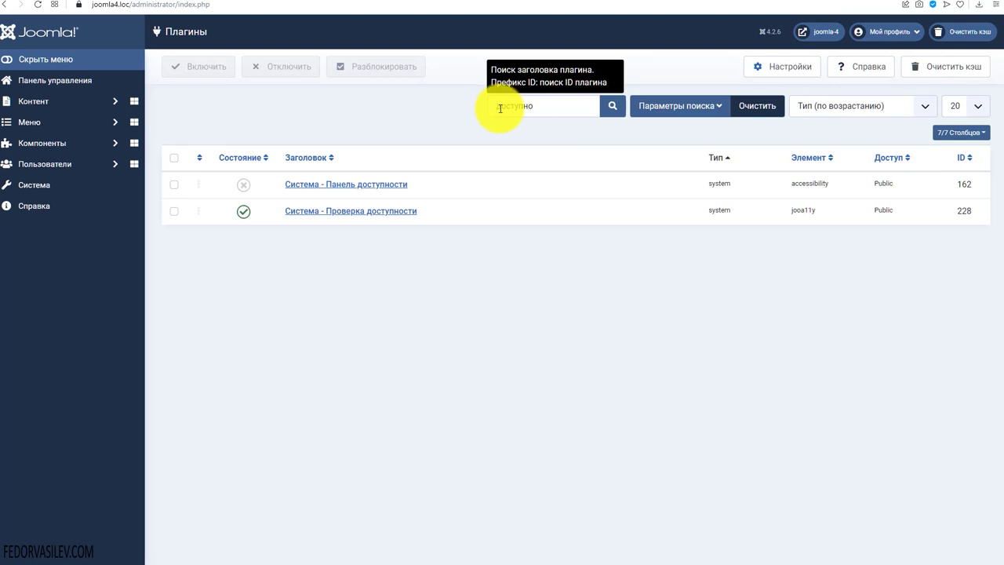
Set Система - Проверка доступности to run На всех страницах, keep it Включено, and save and close.
left_click(288, 216)
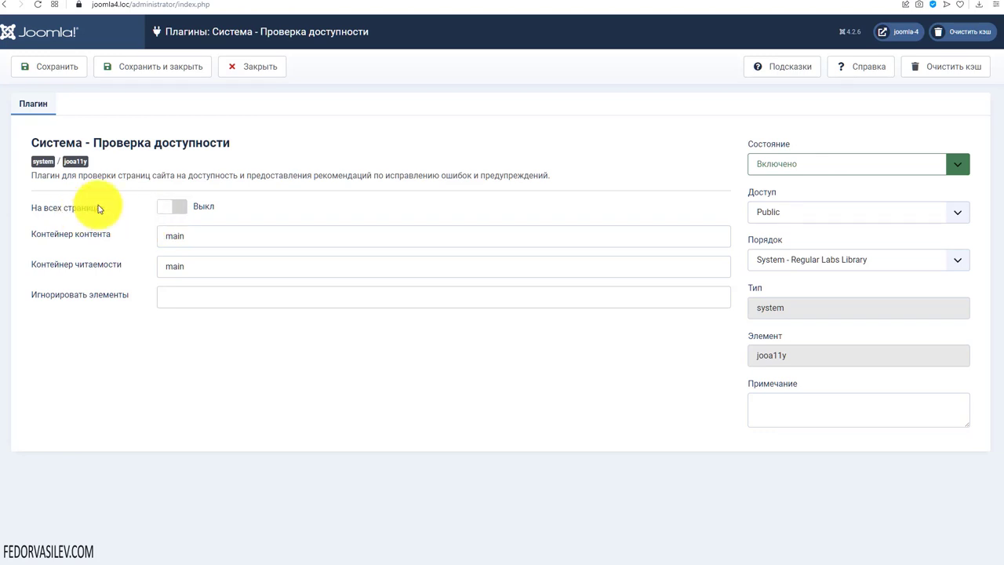
left_click(172, 207)
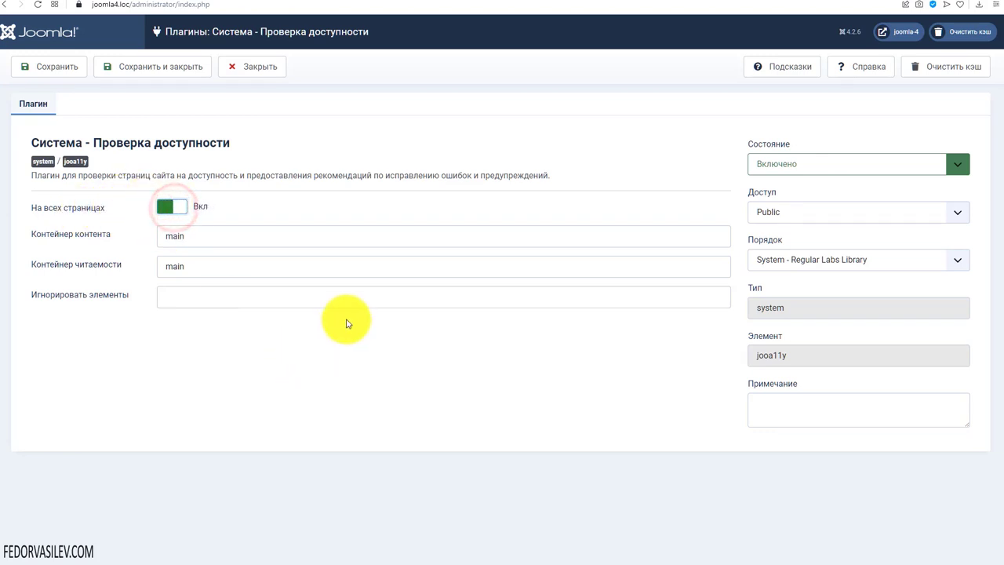
left_click(794, 163)
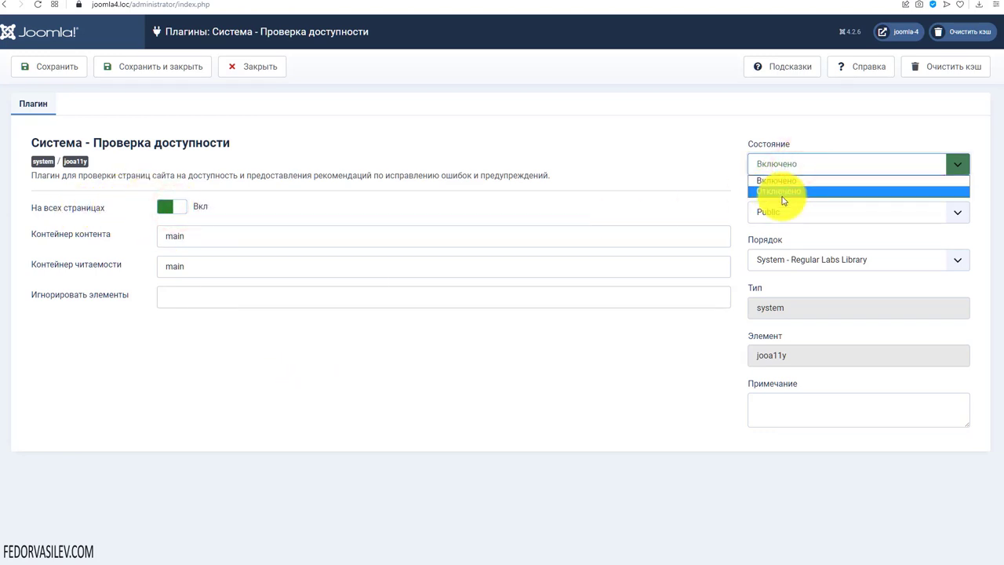
left_click(695, 165)
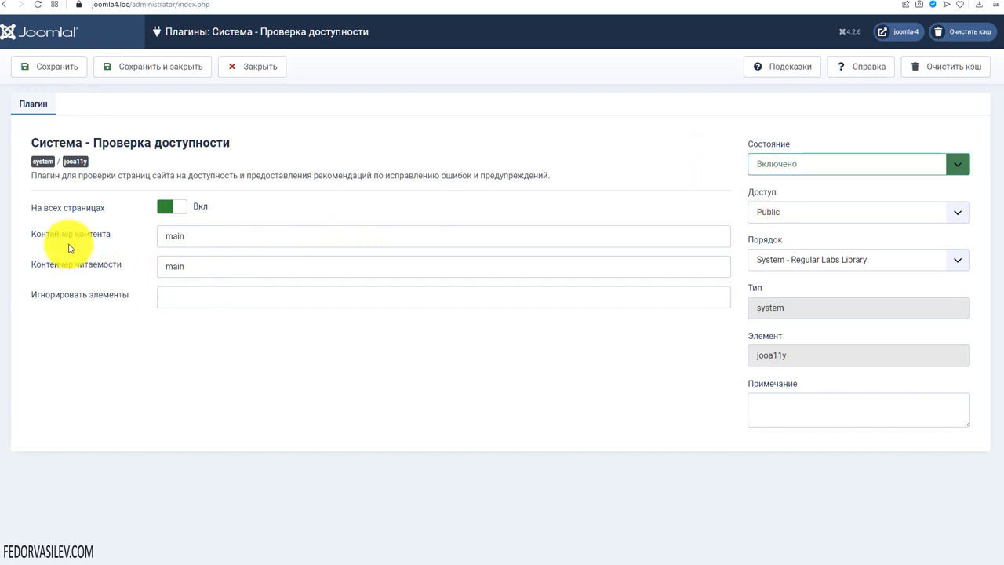
left_click(137, 66)
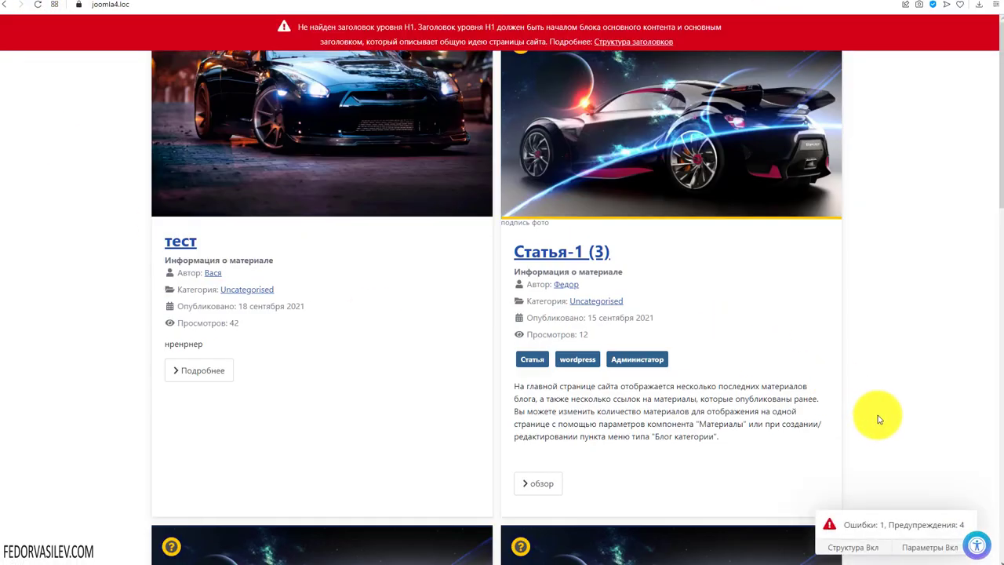
Review the front page's missing-H1 warning and display its heading Структура.
scroll(878, 420, "down", 6)
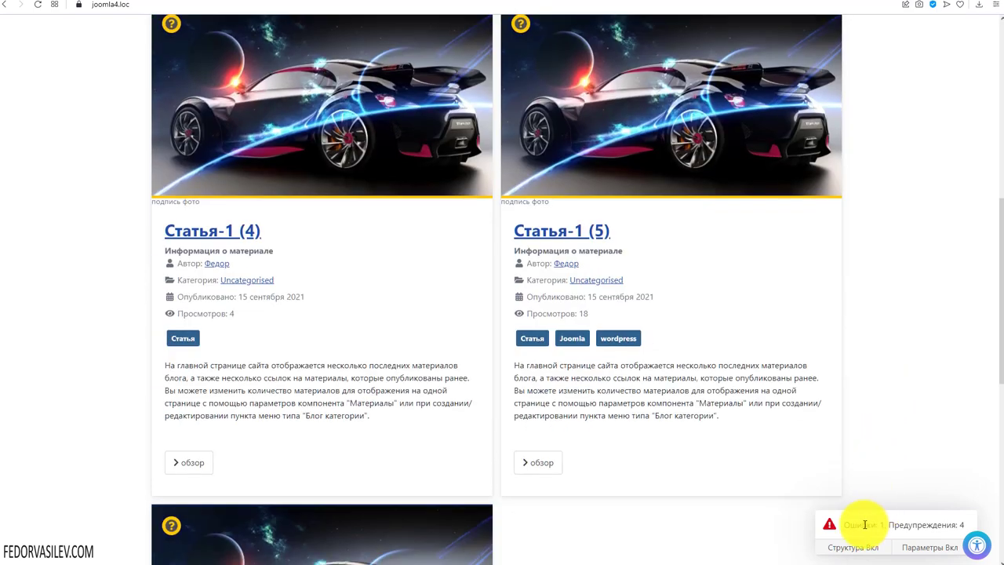
scroll(847, 518, "down", 6)
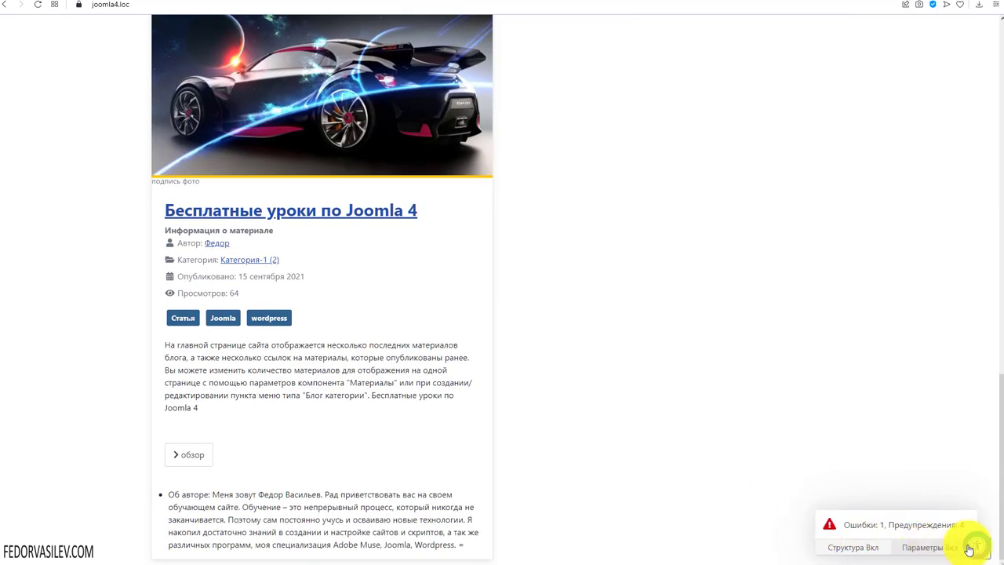
scroll(966, 538, "up", 13)
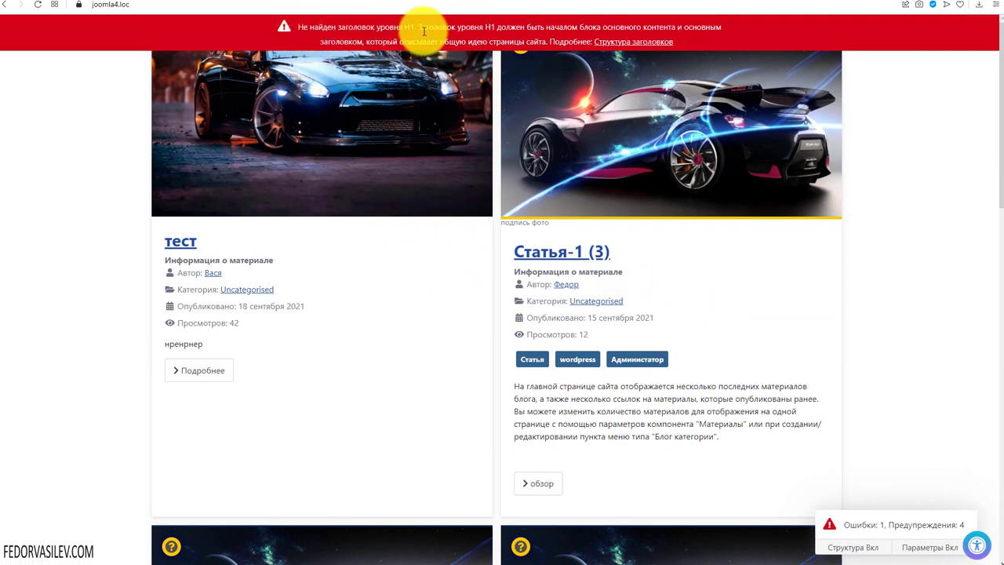
left_click_drag(424, 31, 516, 31)
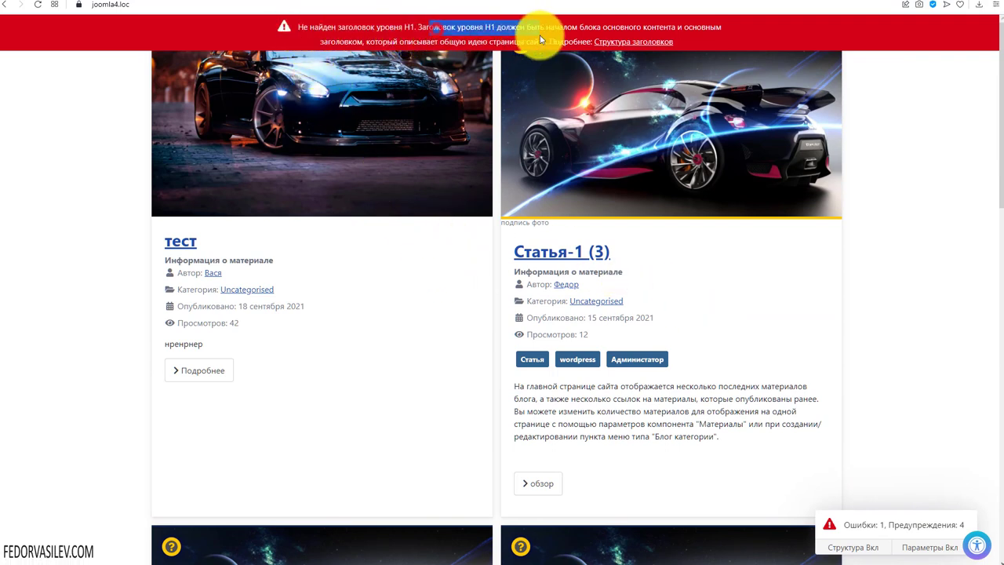
left_click(869, 548)
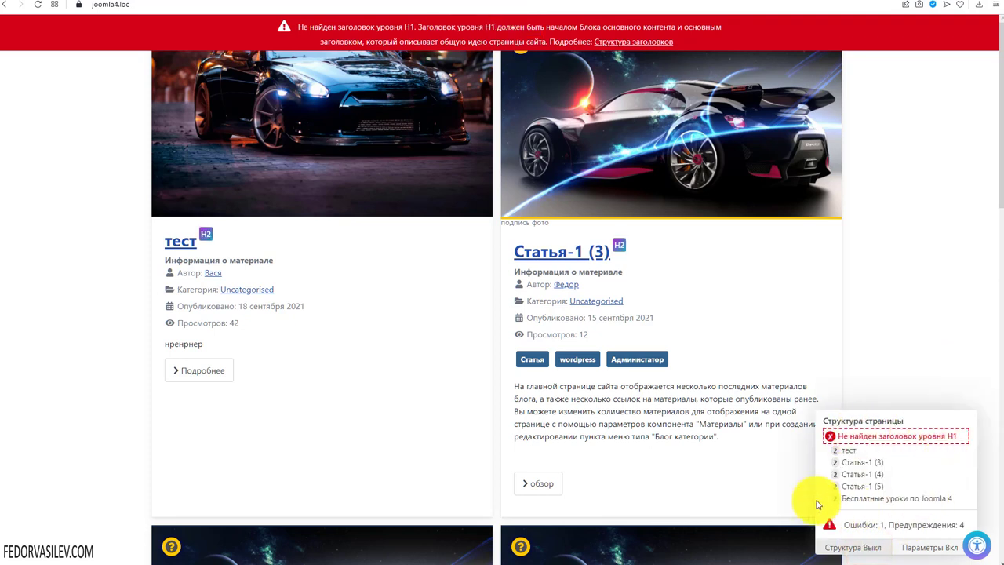
Switch on the Ссылки, Читаемость and Темный режим checks, then close and reopen the checker.
left_click(931, 549)
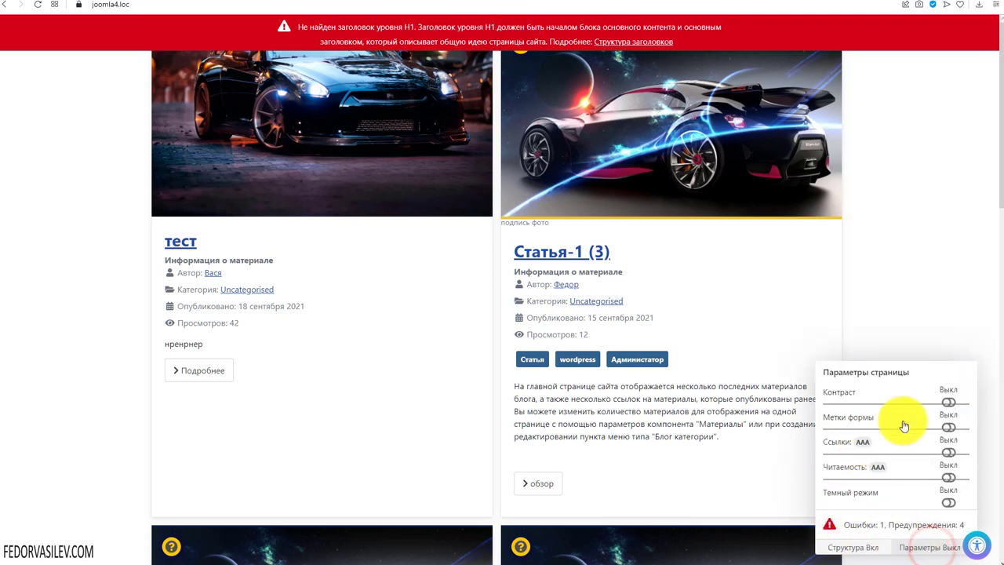
left_click(951, 450)
left_click(952, 471)
left_click(951, 504)
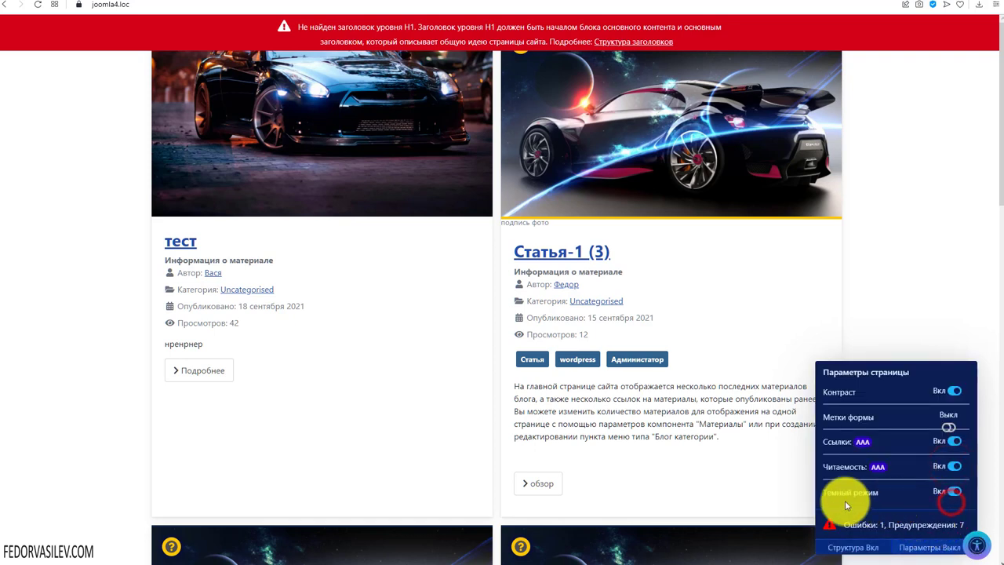
left_click(974, 547)
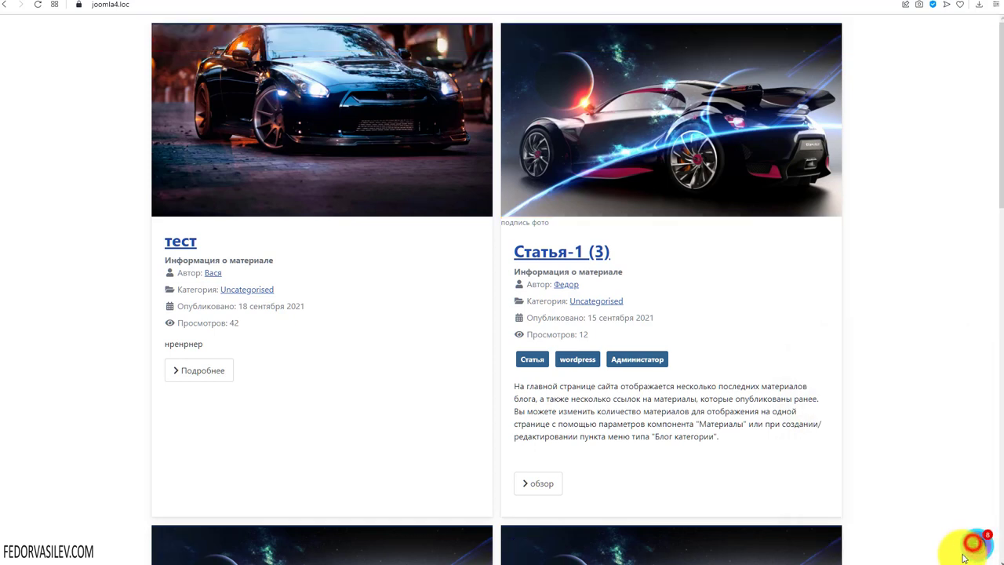
scroll(969, 553, "down", 1)
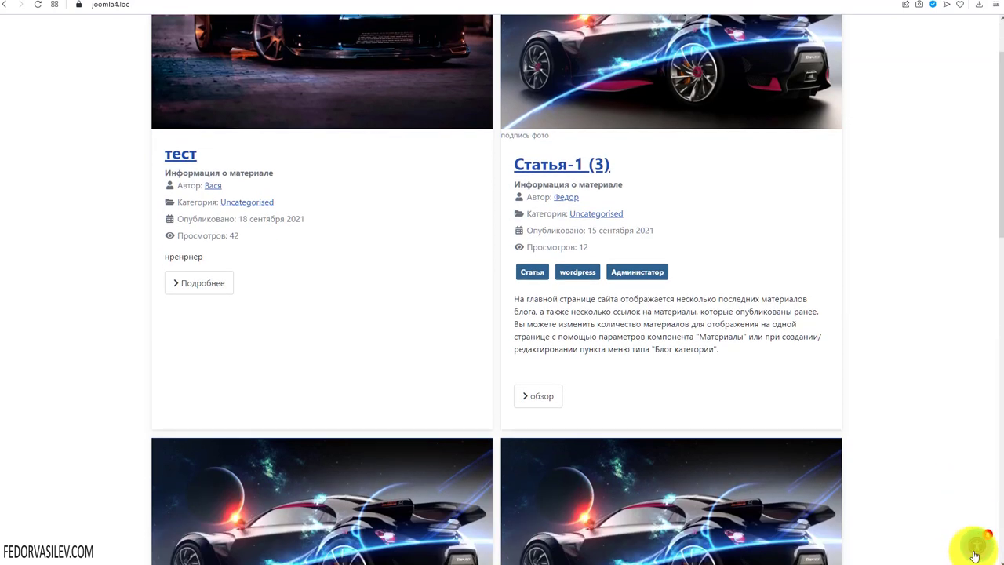
left_click(975, 546)
scroll(908, 230, "up", 1)
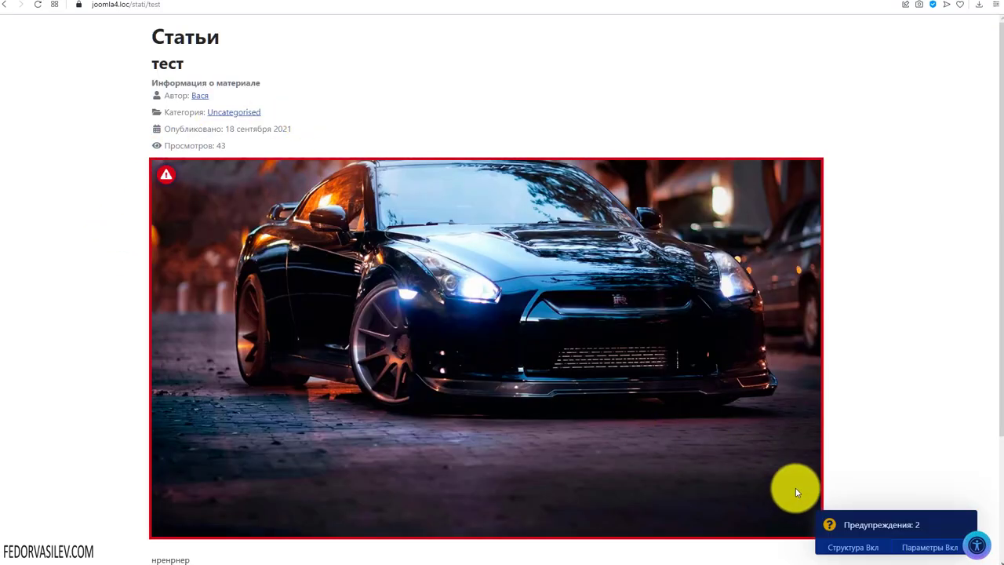
Inspect the flagged images in the тест article and the red warning on Статья-1 (5)'s image.
scroll(795, 488, "down", 2)
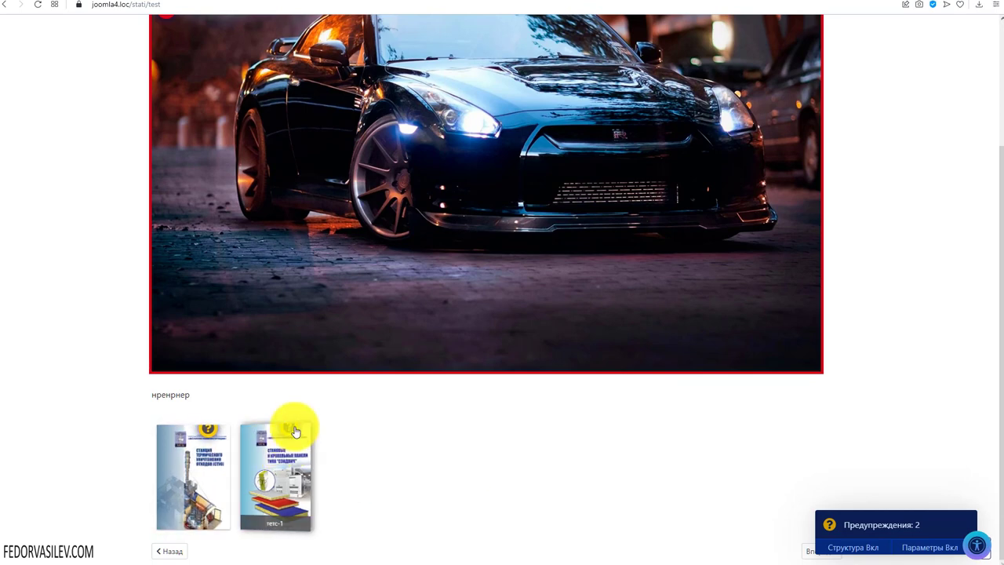
mouse_move(286, 433)
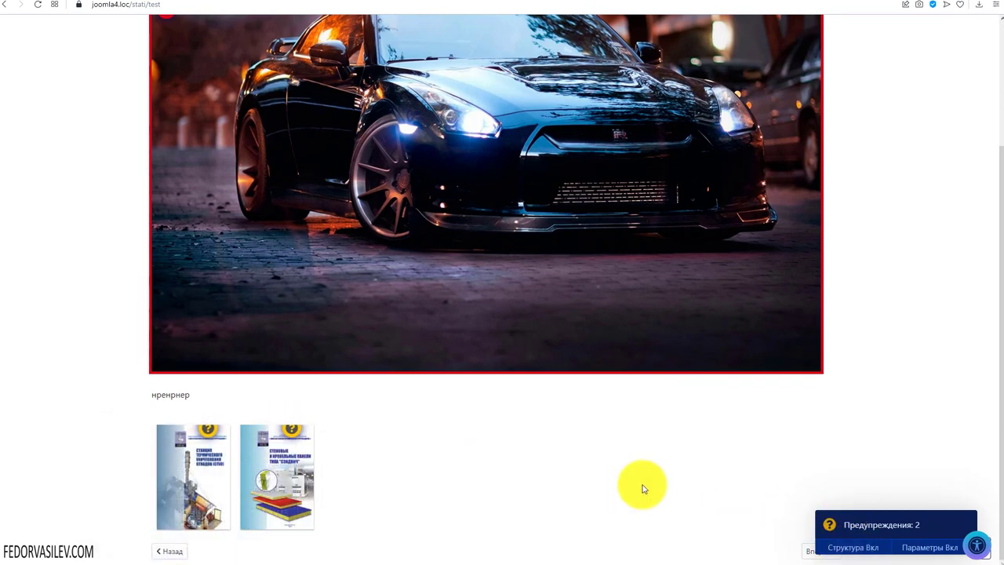
scroll(643, 486, "up", 2)
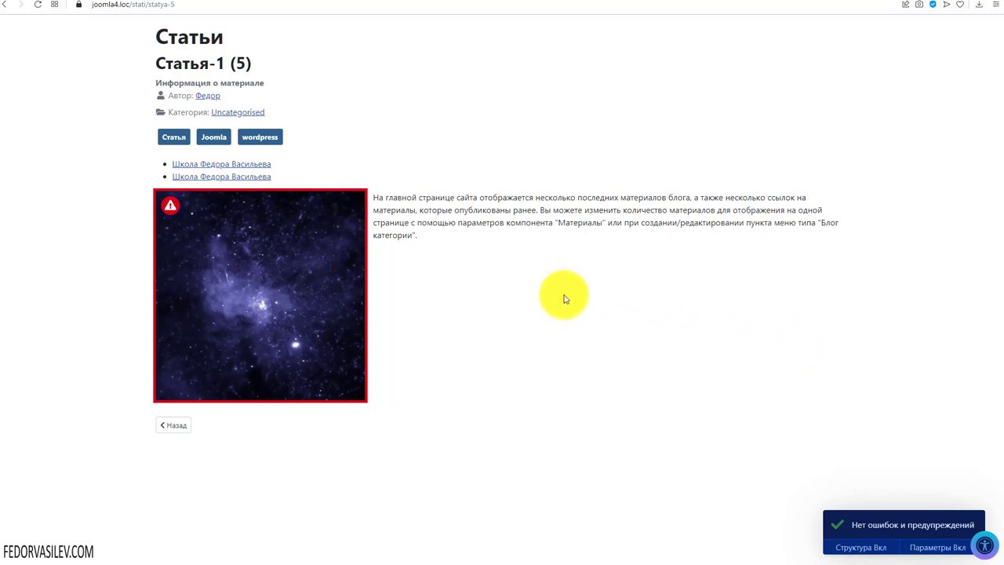
mouse_move(170, 208)
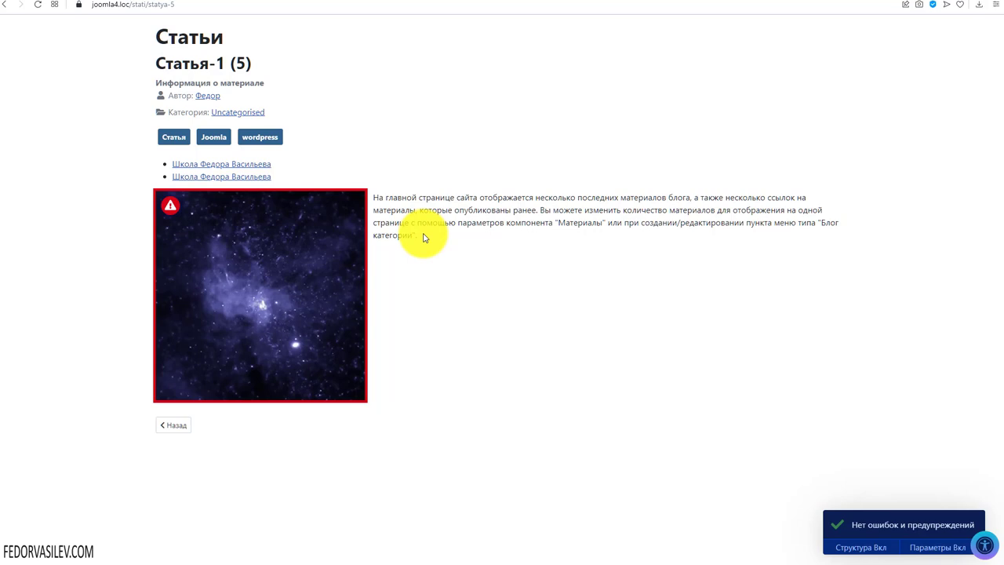
Back in the plugin list, disable Система - Проверка доступности using its green status check.
left_click(246, 1)
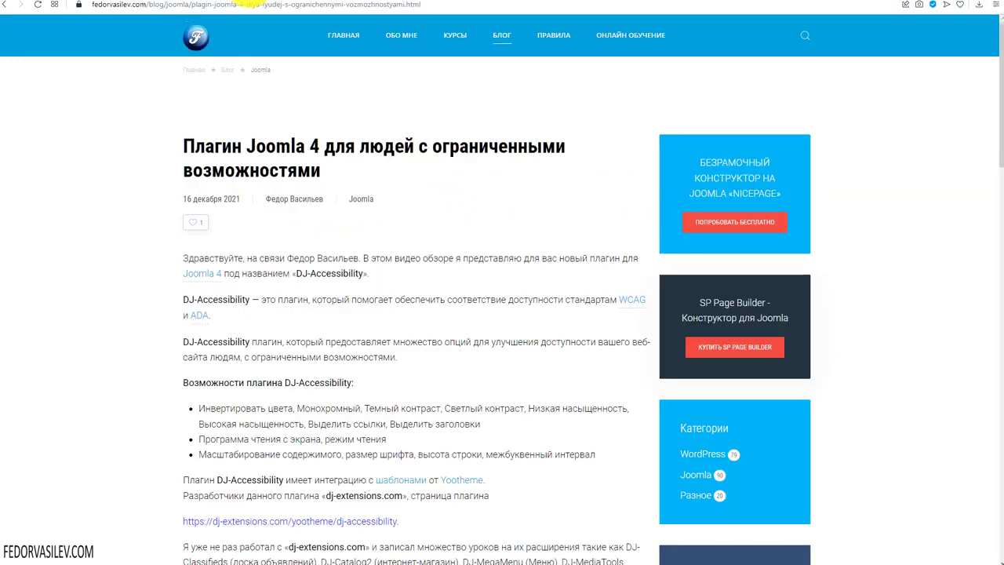
scroll(313, 126, "down", 8)
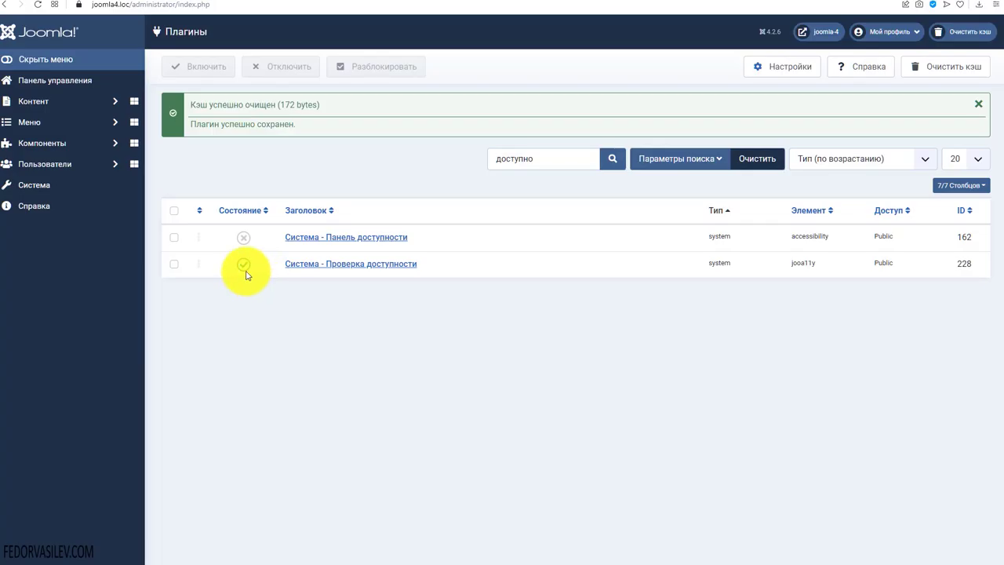
left_click(245, 267)
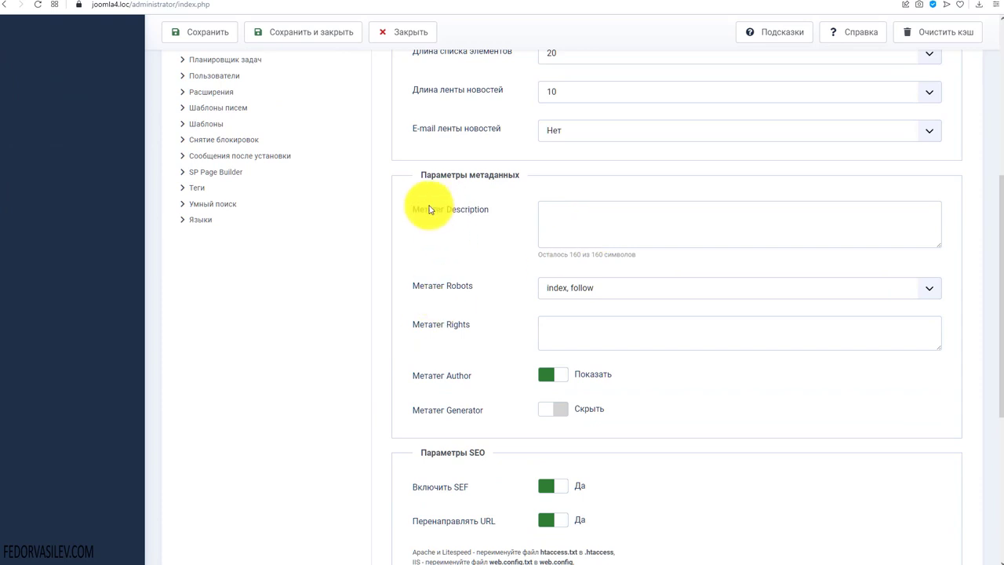
Turn on Global Configuration hints and read the field descriptions, including the default editor one.
scroll(520, 224, "down", 3)
scroll(611, 274, "up", 10)
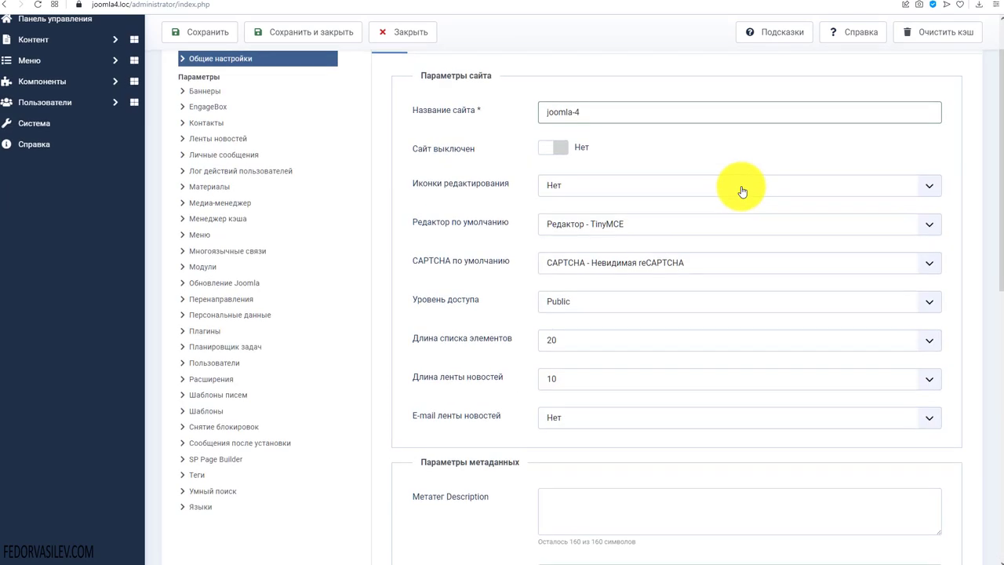
left_click(774, 65)
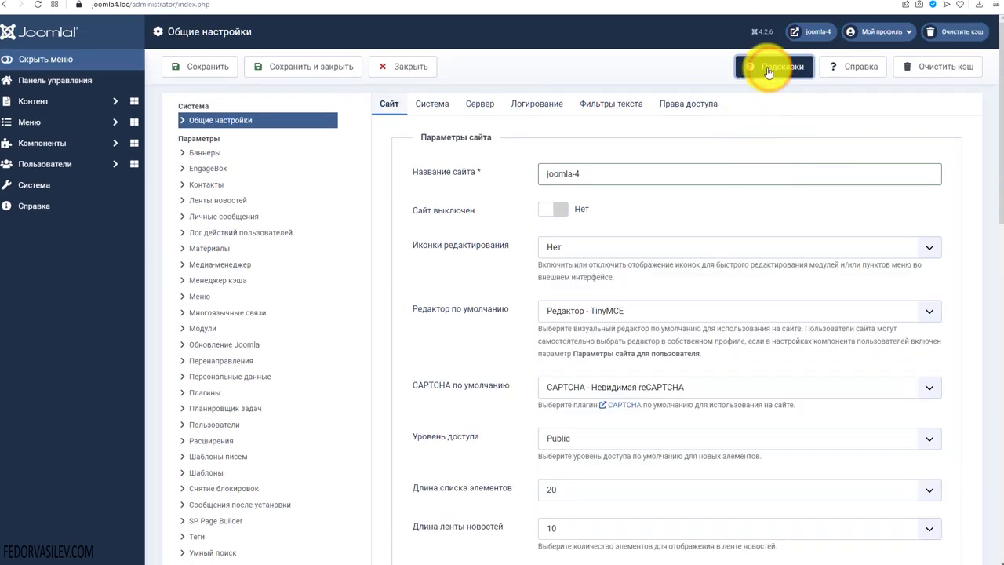
scroll(439, 250, "down", 1)
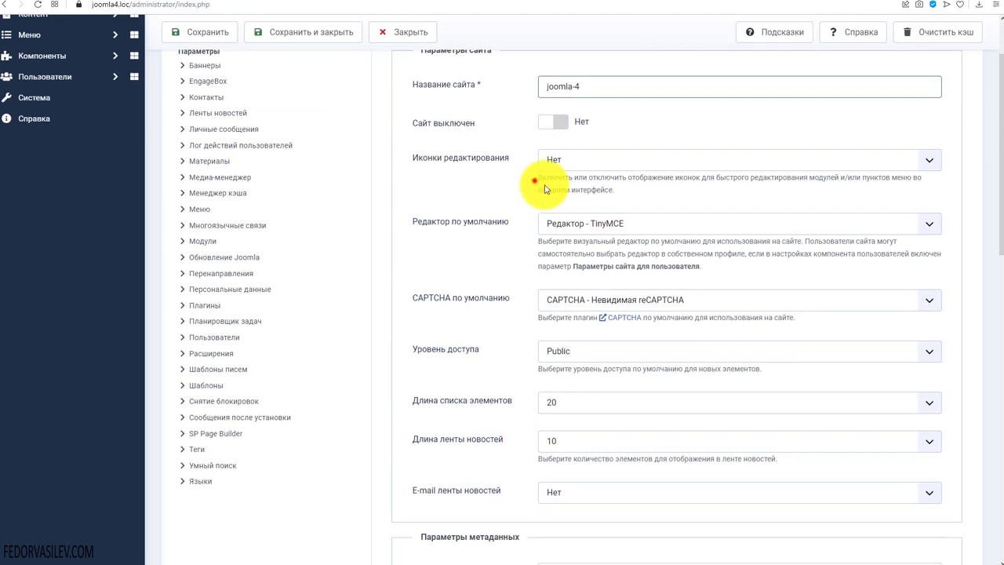
left_click_drag(561, 189, 533, 181)
left_click_drag(541, 245, 545, 267)
left_click(549, 314)
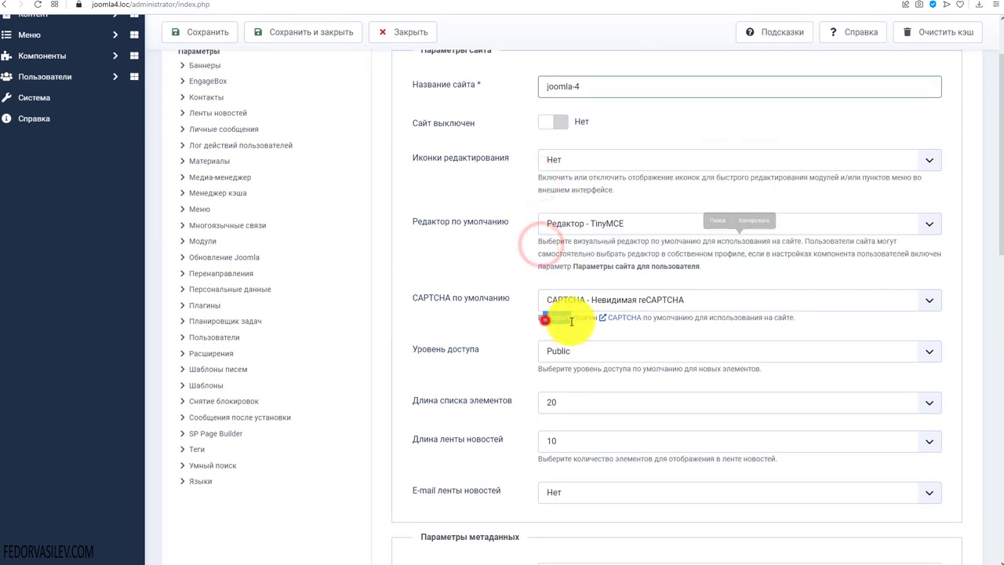
scroll(549, 299, "down", 8)
scroll(555, 302, "down", 2)
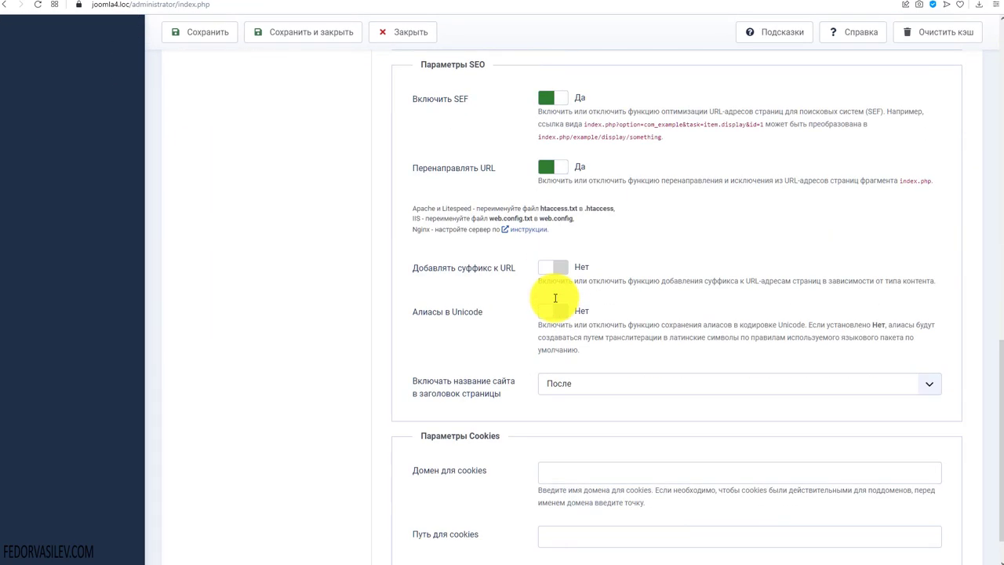
scroll(533, 313, "down", 1)
scroll(564, 455, "up", 6)
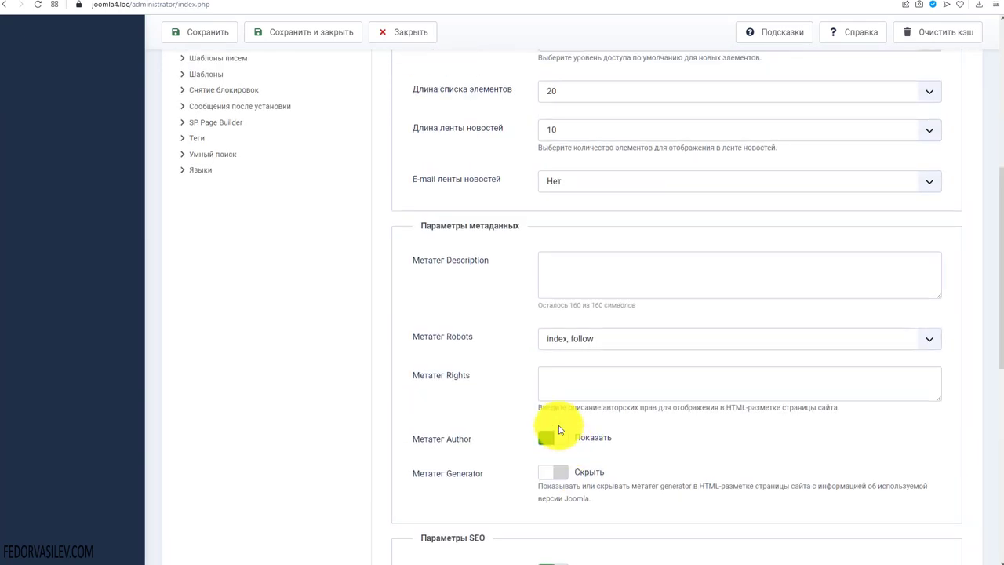
scroll(542, 345, "up", 10)
On the System tab, switch Language Debug to Yes and back to No, keeping hints shown.
left_click(444, 103)
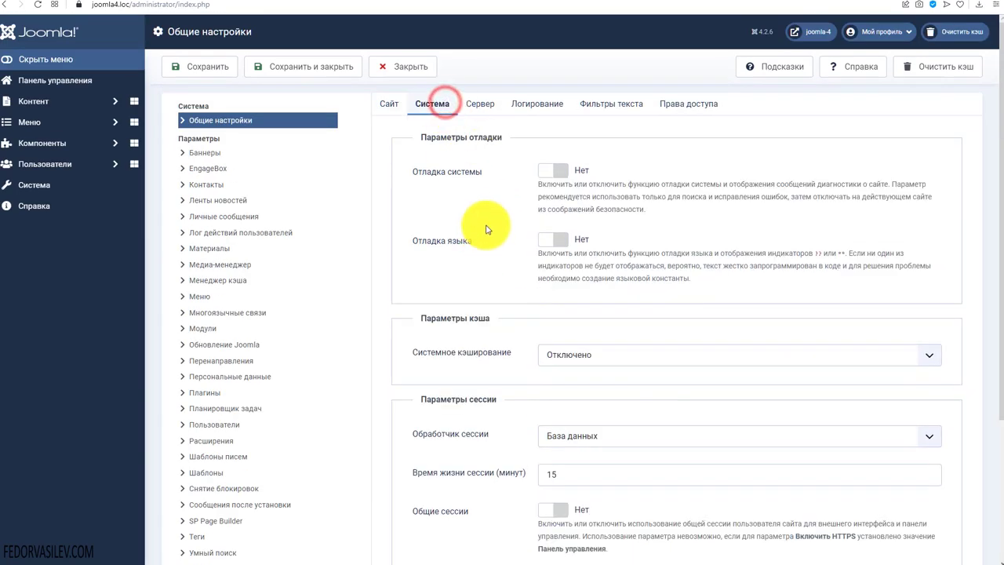
left_click(546, 192)
left_click(773, 68)
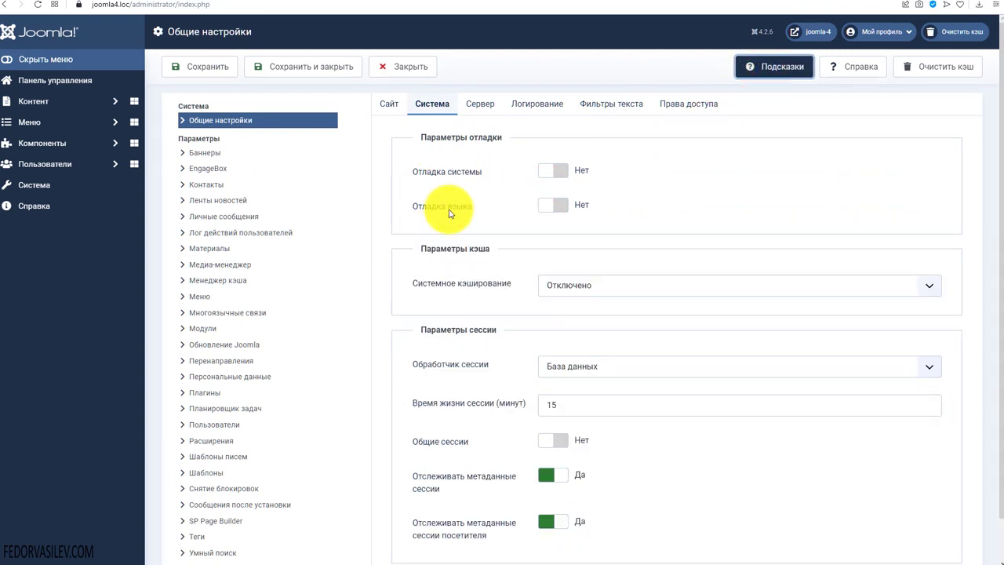
left_click(545, 208)
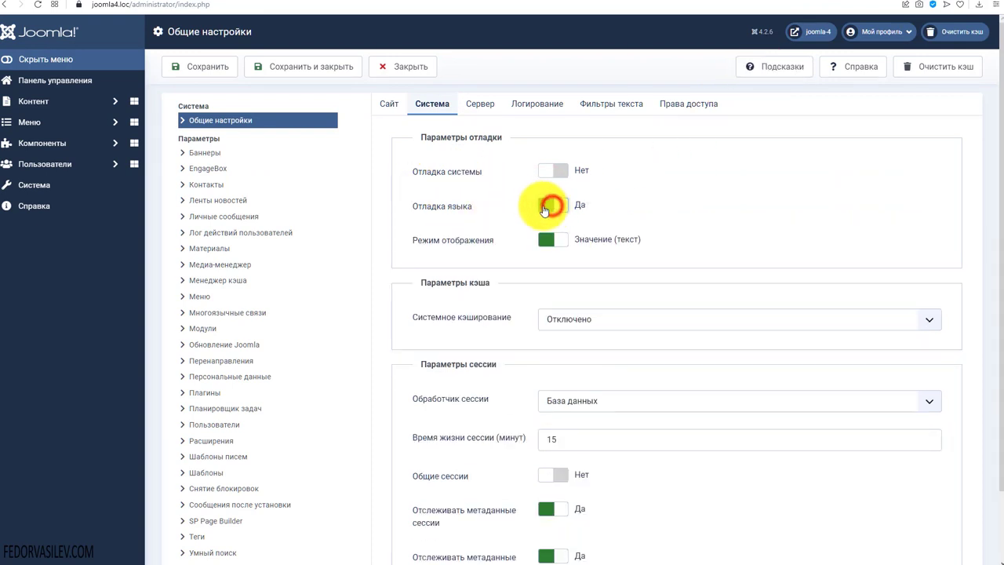
left_click(542, 208)
left_click(753, 66)
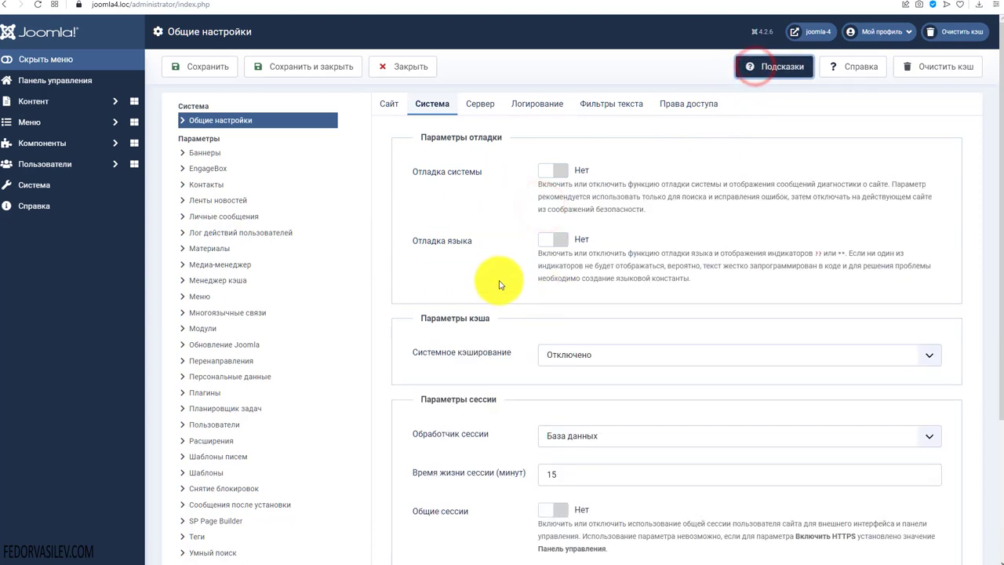
left_click_drag(538, 252, 690, 279)
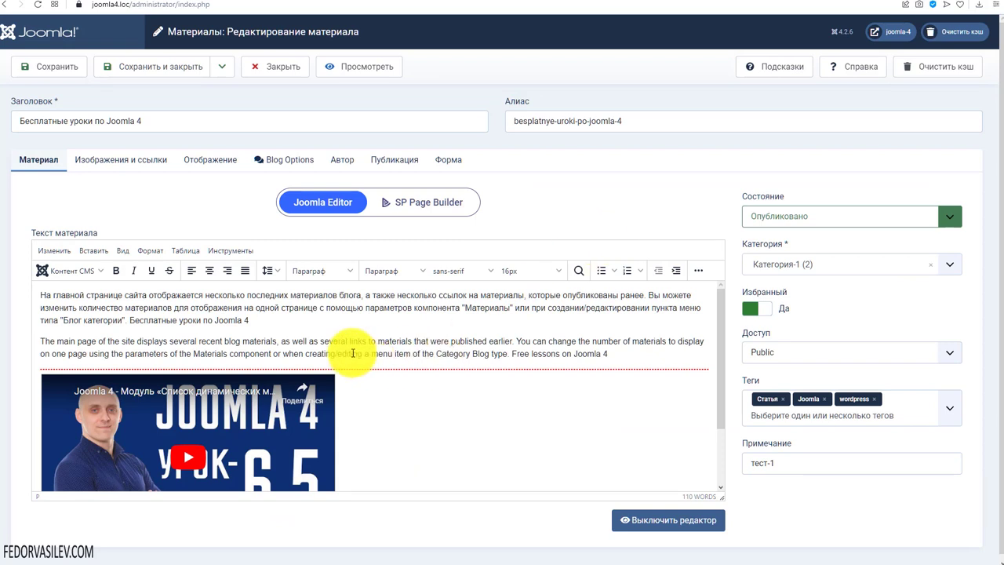
Review the Russian and English paragraphs, expand the TinyMCE toolbar, and close the article editor.
left_click_drag(251, 320, 50, 291)
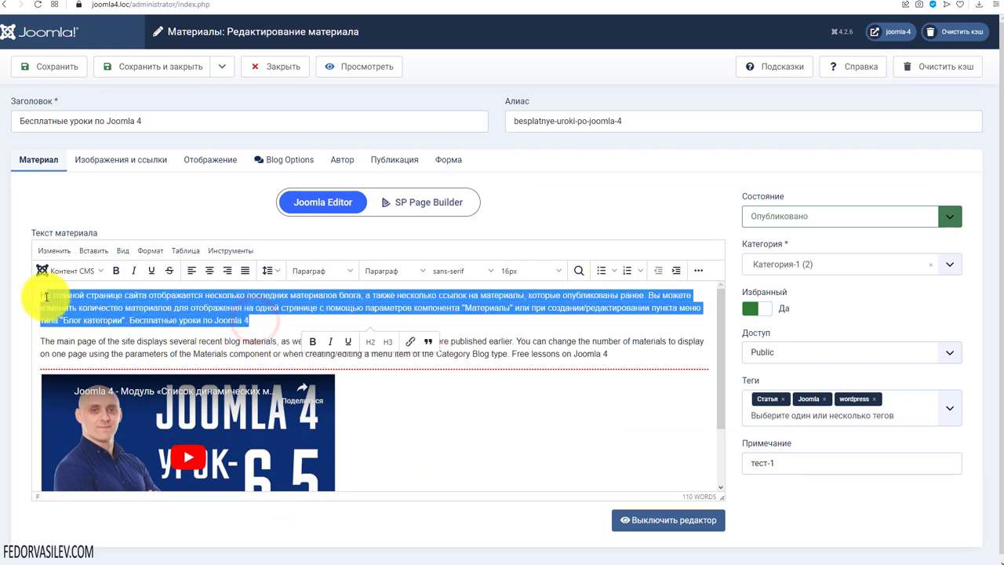
left_click(217, 343)
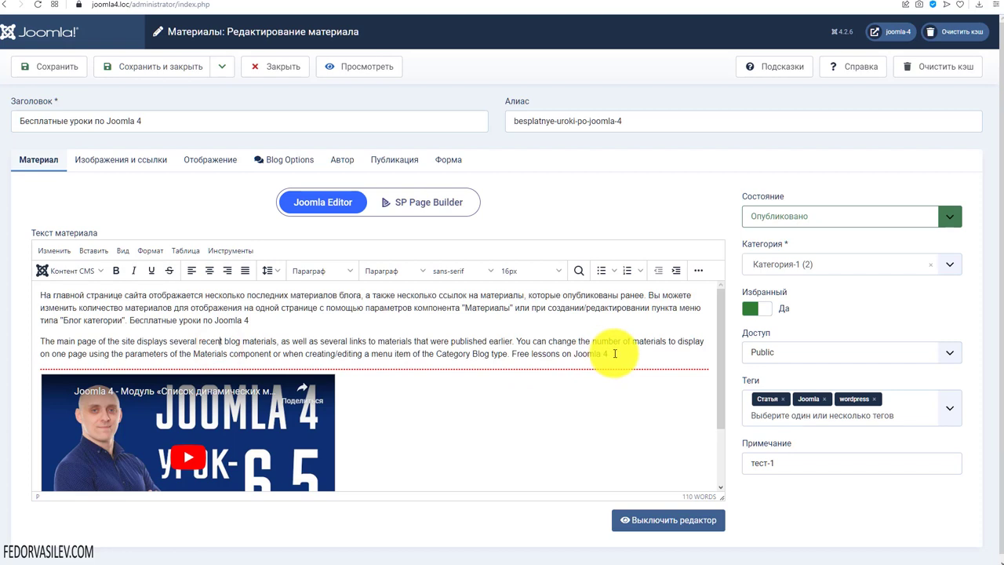
left_click_drag(614, 353, 45, 337)
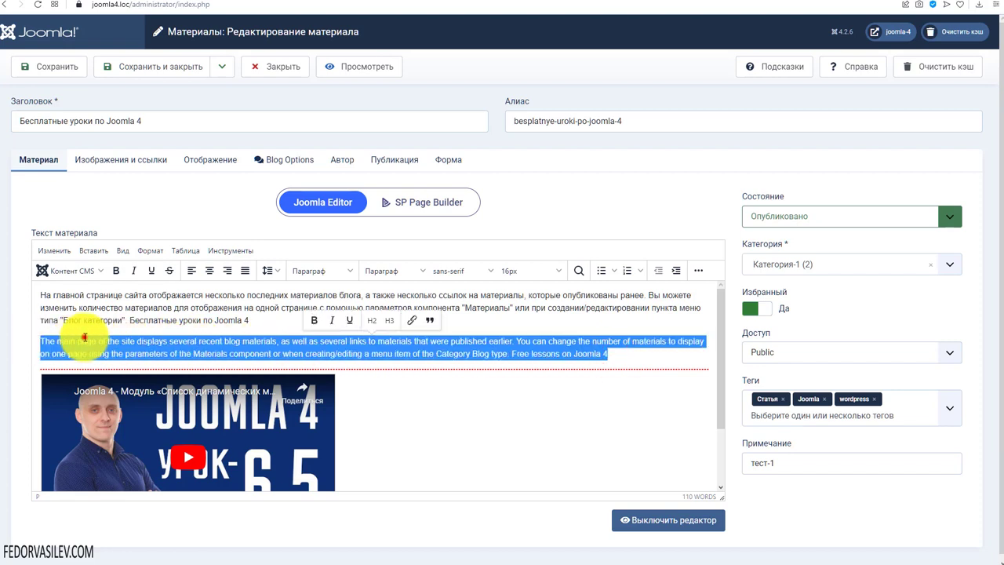
left_click(84, 337)
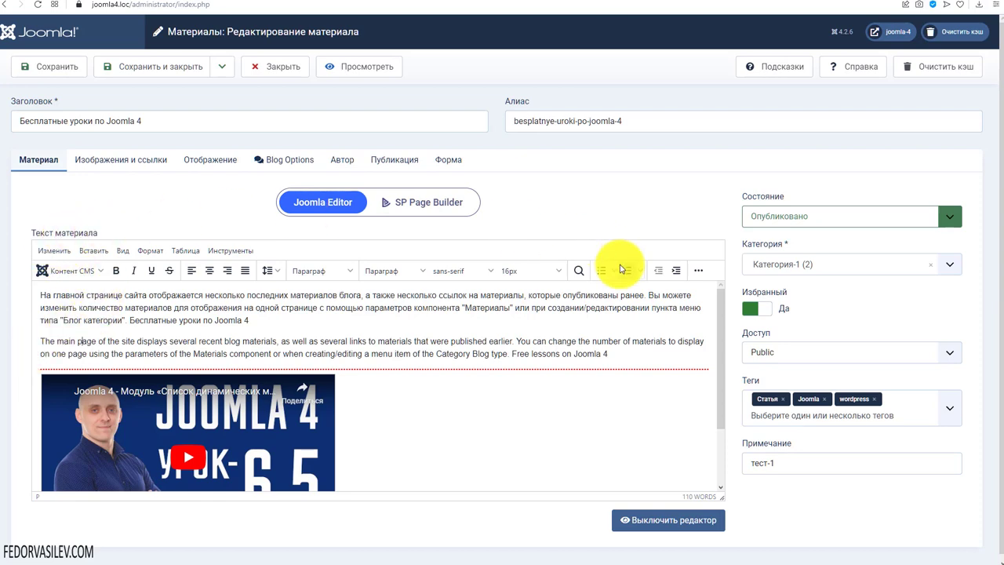
left_click(697, 271)
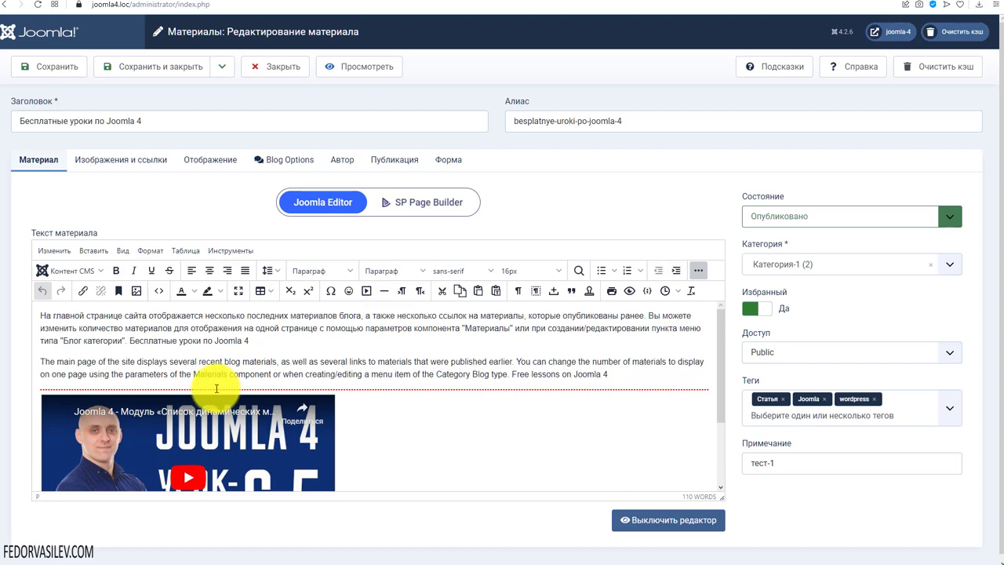
left_click(287, 67)
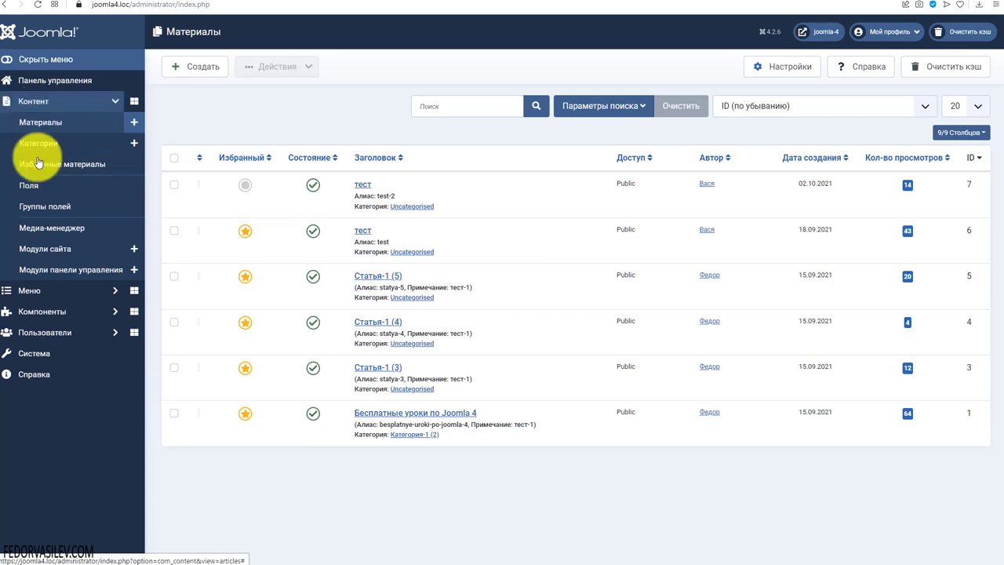
Filter the plugins list to enabled Editors plugins and open the TinyMCE plugin.
left_click(62, 82)
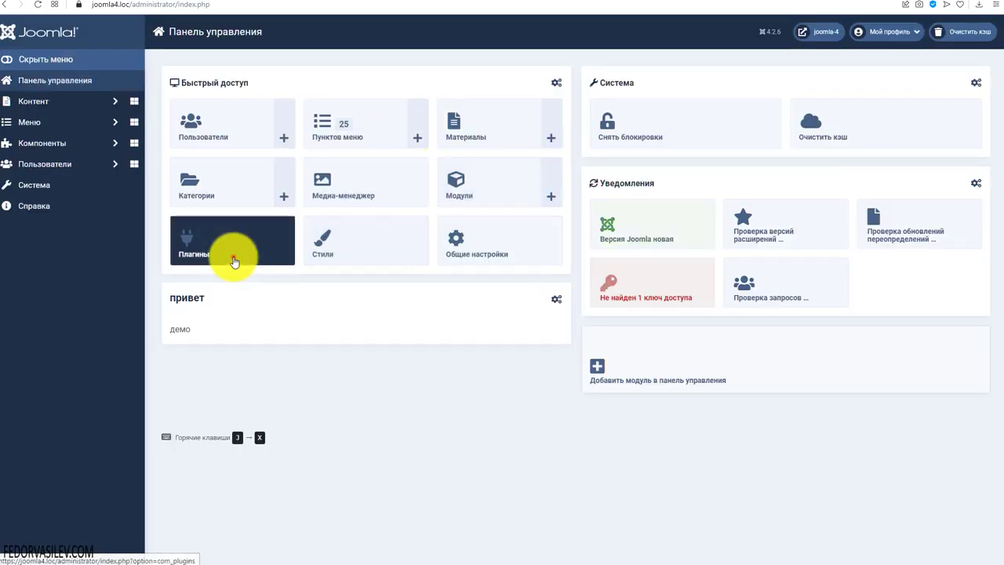
left_click(233, 255)
left_click(219, 141)
left_click(217, 181)
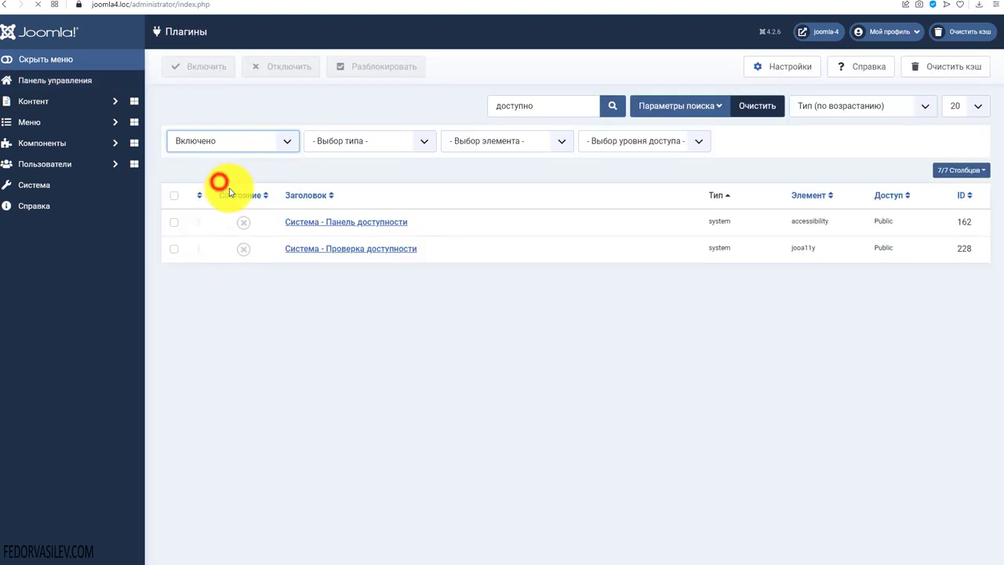
left_click(384, 140)
left_click(327, 232)
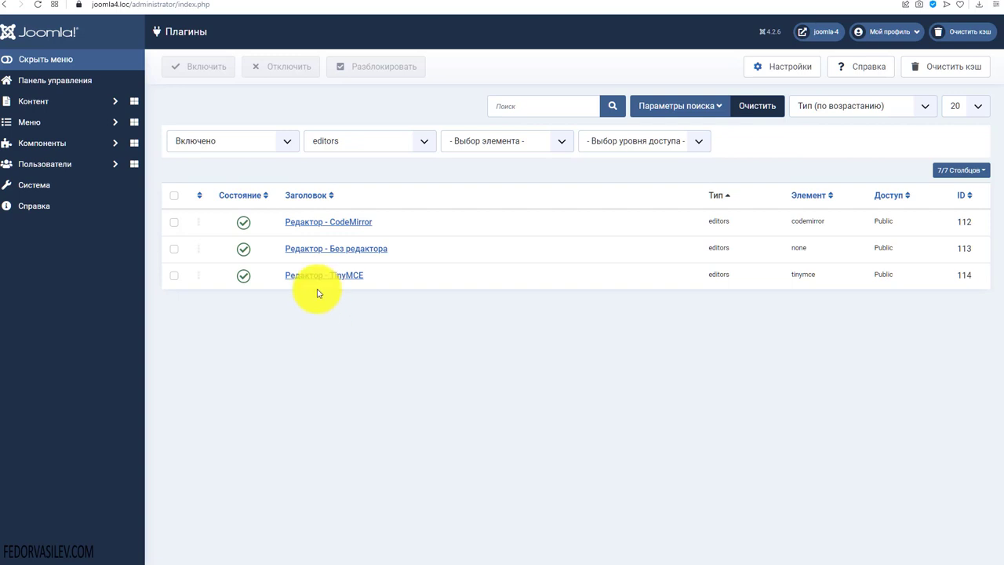
left_click_drag(375, 275, 338, 276)
left_click(352, 343)
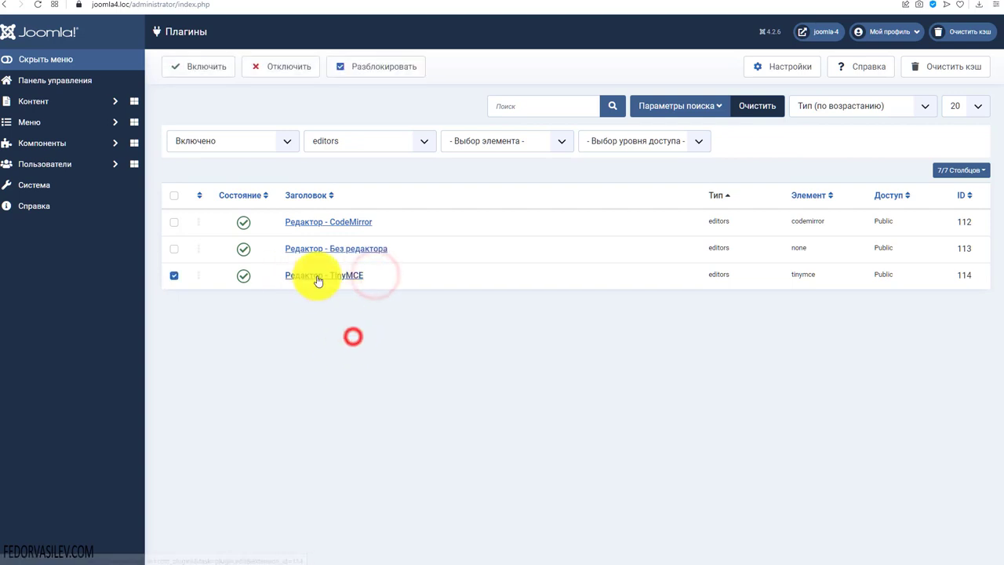
left_click(316, 275)
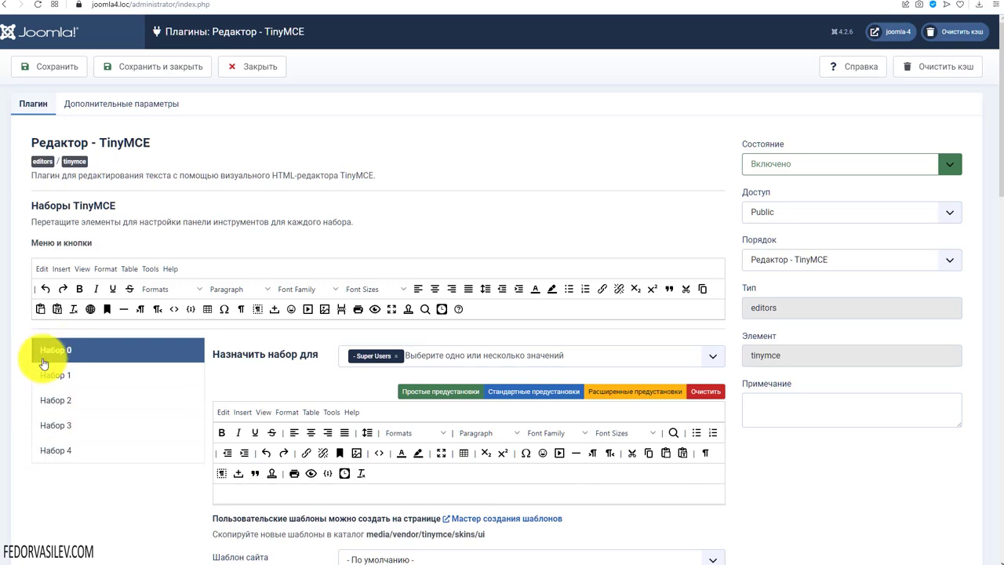
View toolbar set Набор 1 assigned to Registered users.
scroll(298, 385, "down", 2)
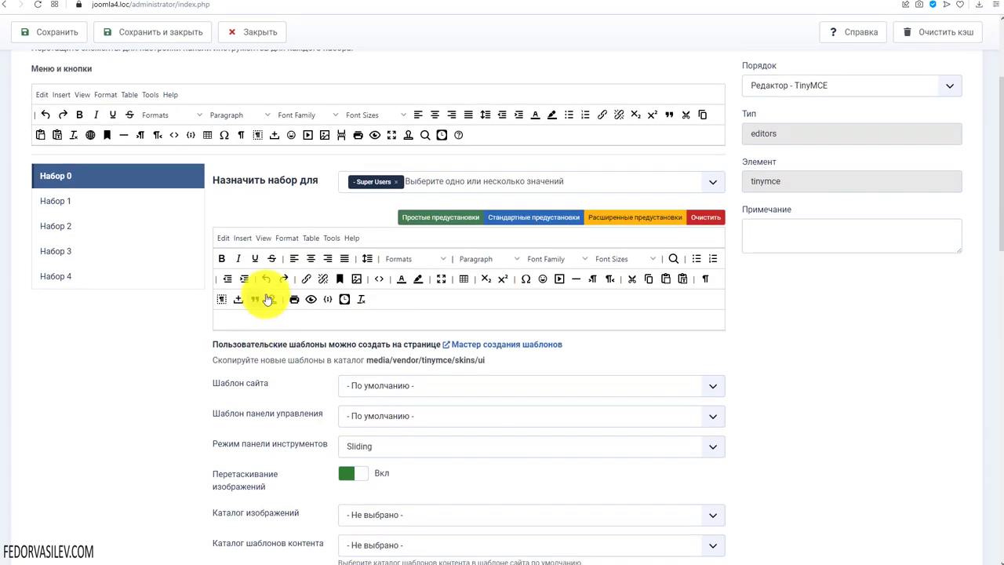
scroll(337, 317, "up", 2)
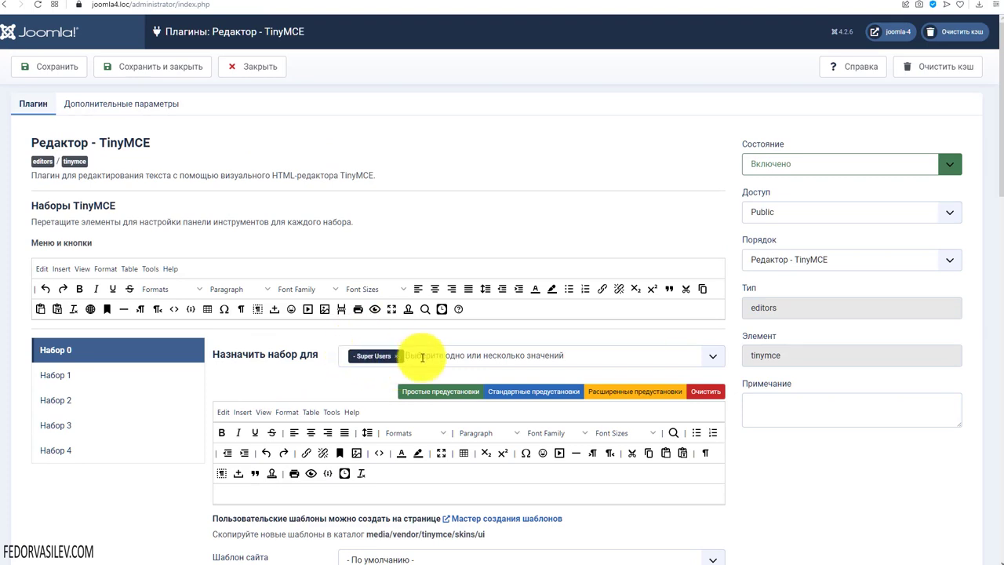
scroll(377, 346, "down", 2)
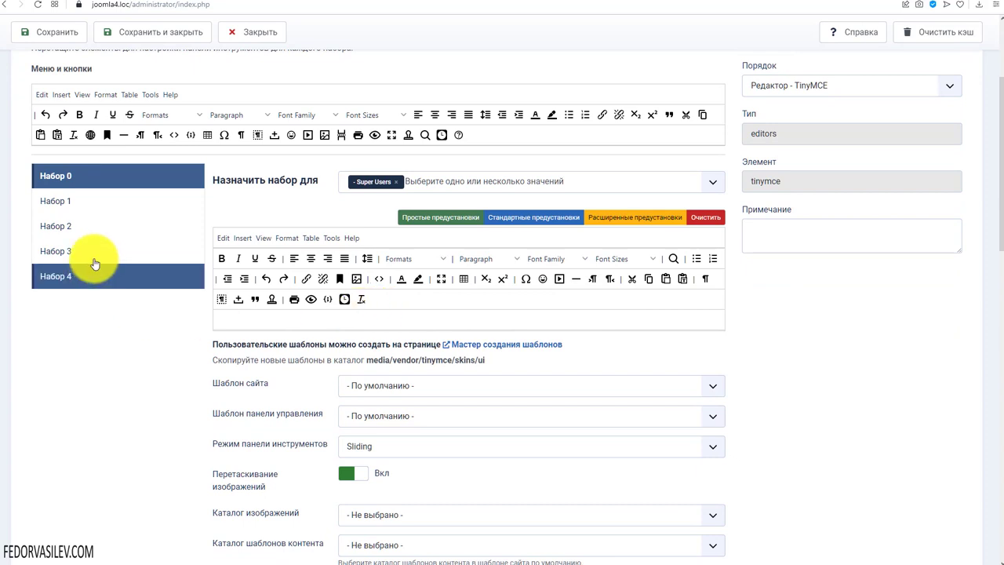
left_click(77, 204)
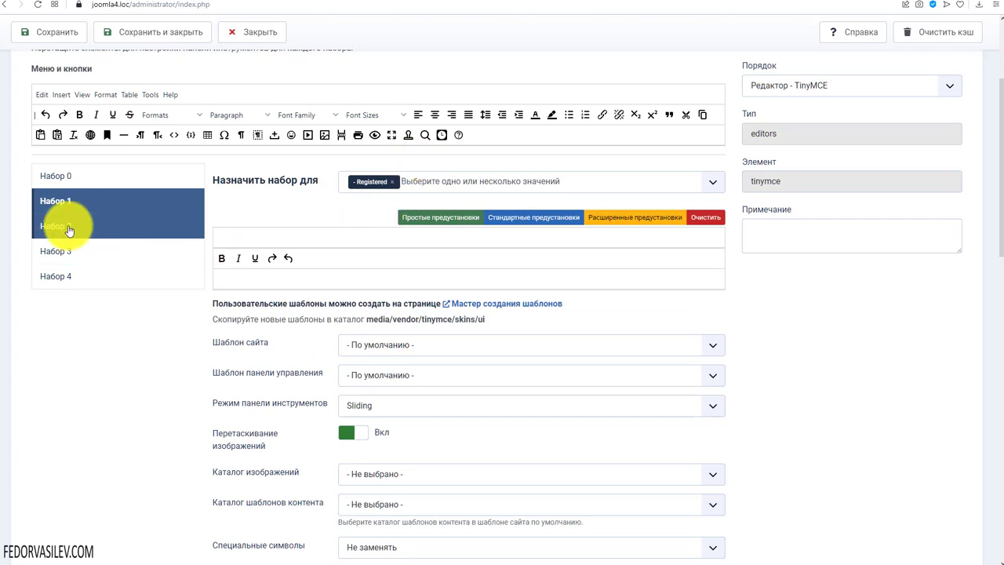
scroll(353, 345, "up", 1)
scroll(353, 345, "up", 3)
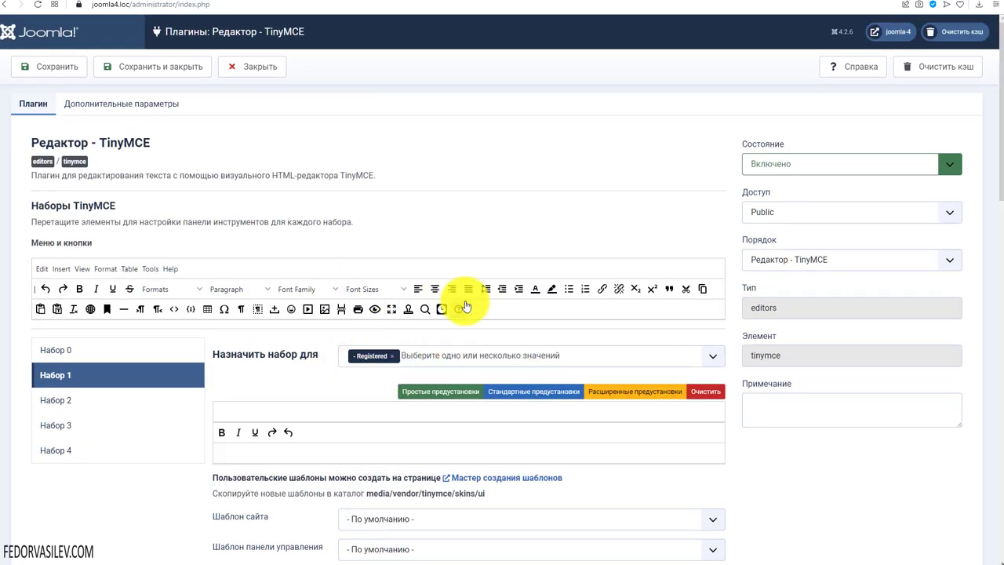
scroll(466, 303, "down", 3)
Show toolbar sets Набор 2, 3 and 4 in turn, then return to Набор 0.
left_click(67, 226)
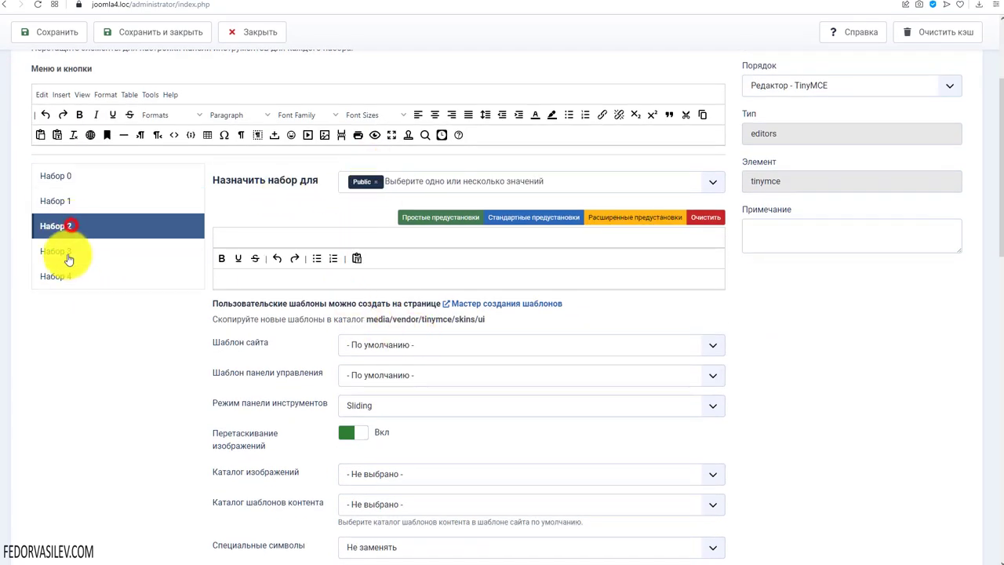
left_click(95, 248)
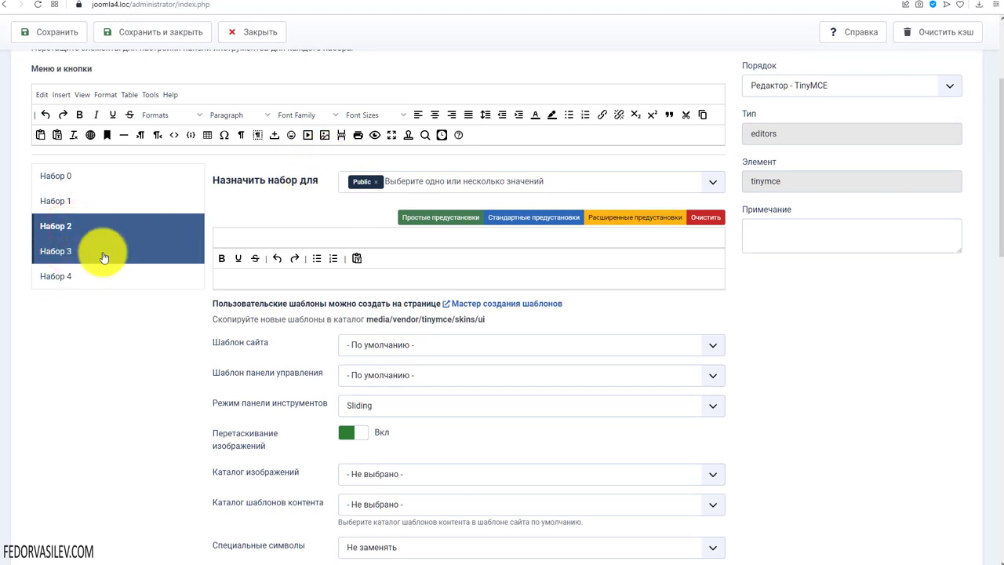
left_click(59, 289)
left_click(50, 176)
scroll(49, 175, "up", 3)
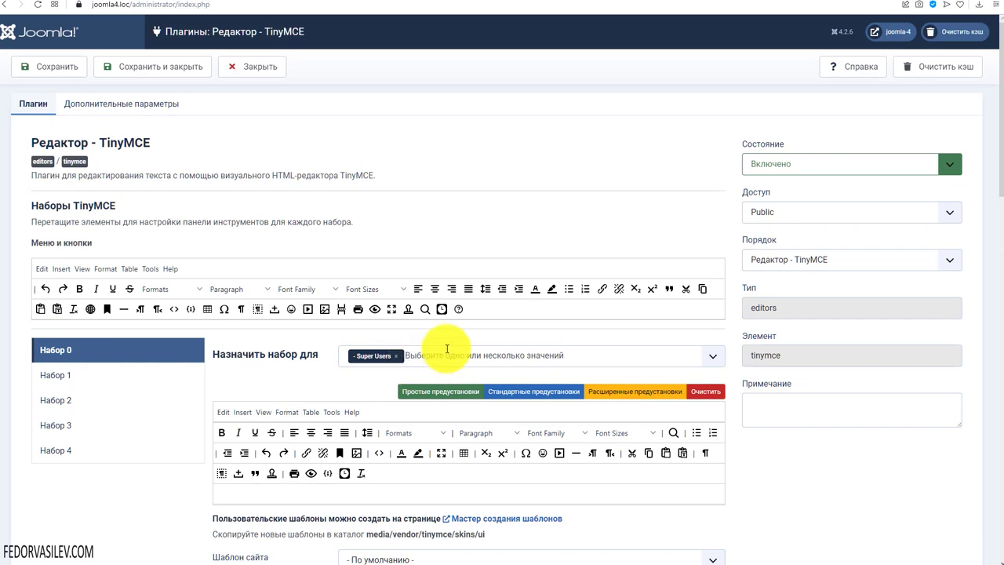
scroll(480, 343, "down", 2)
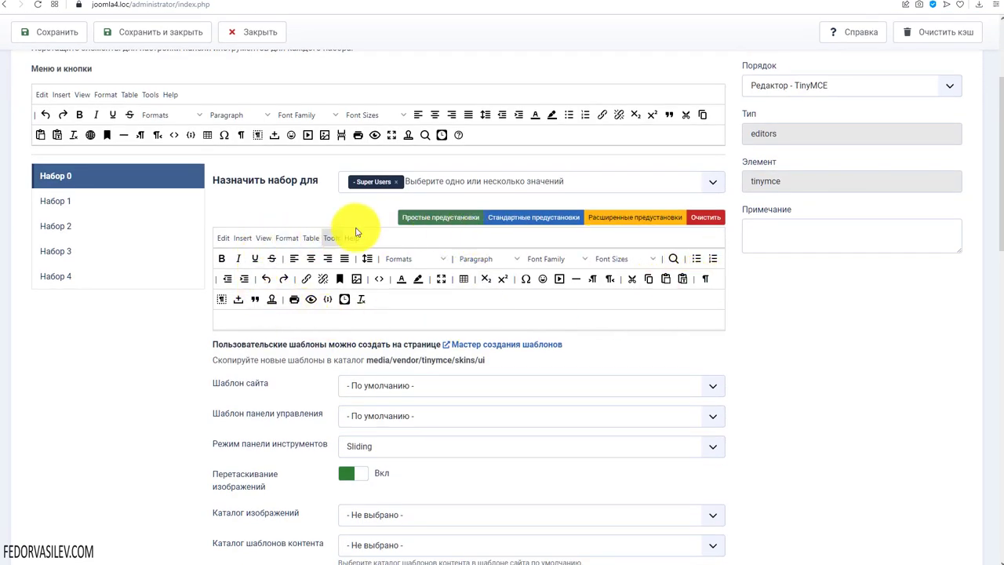
scroll(533, 270, "up", 2)
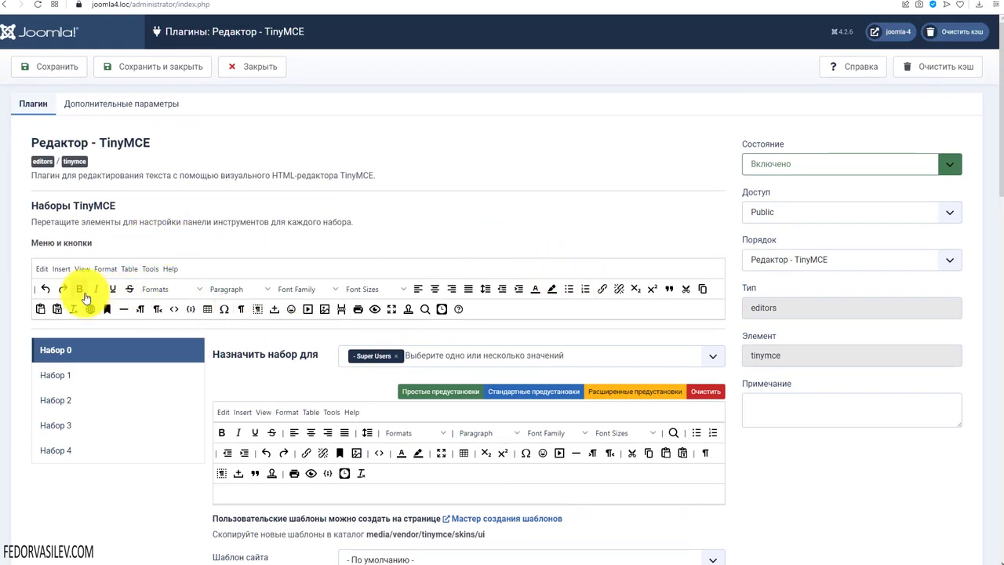
scroll(77, 308, "down", 3)
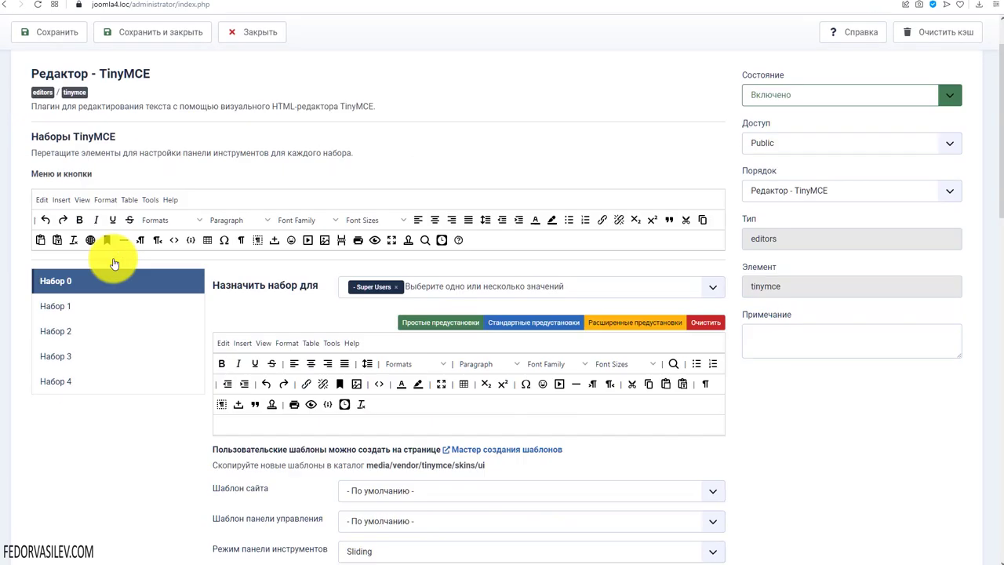
scroll(387, 222, "up", 3)
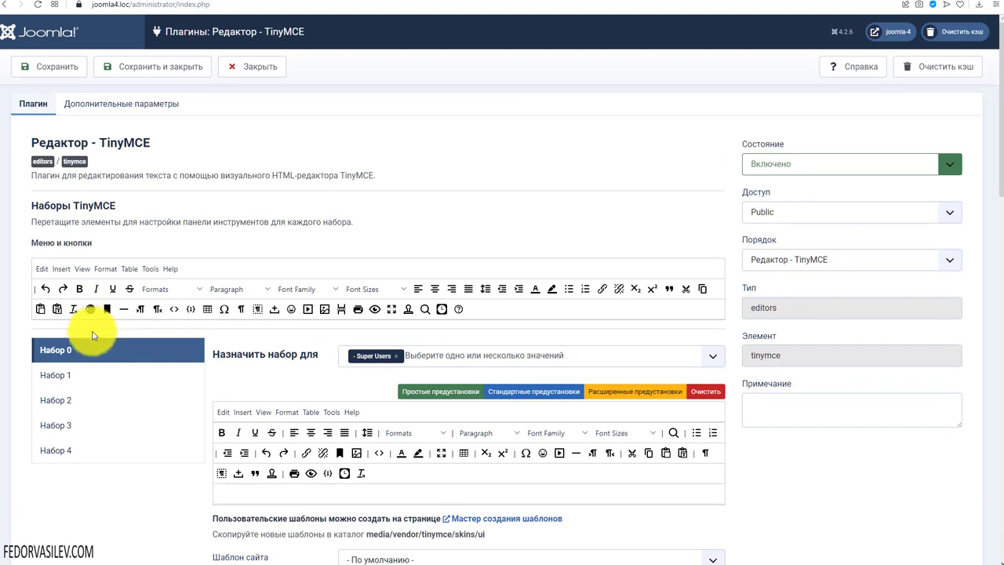
Drag the globe language button into Набор 0's toolbar and scroll down to Языки фрагментов.
mouse_move(92, 313)
left_mouse_down()
mouse_move(93, 349)
mouse_move(242, 447)
mouse_move(386, 485)
mouse_move(367, 471)
left_mouse_up()
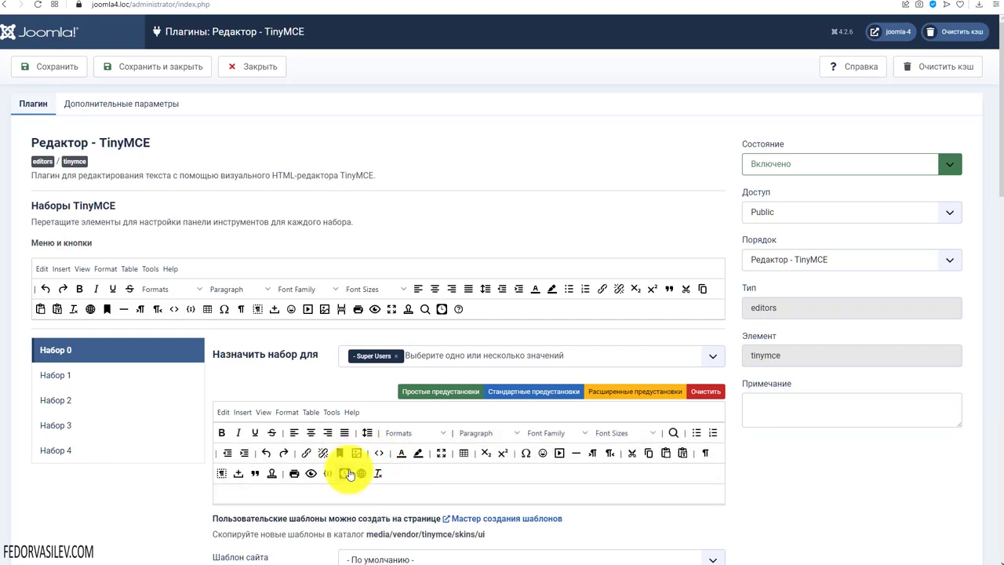
scroll(349, 475, "down", 2)
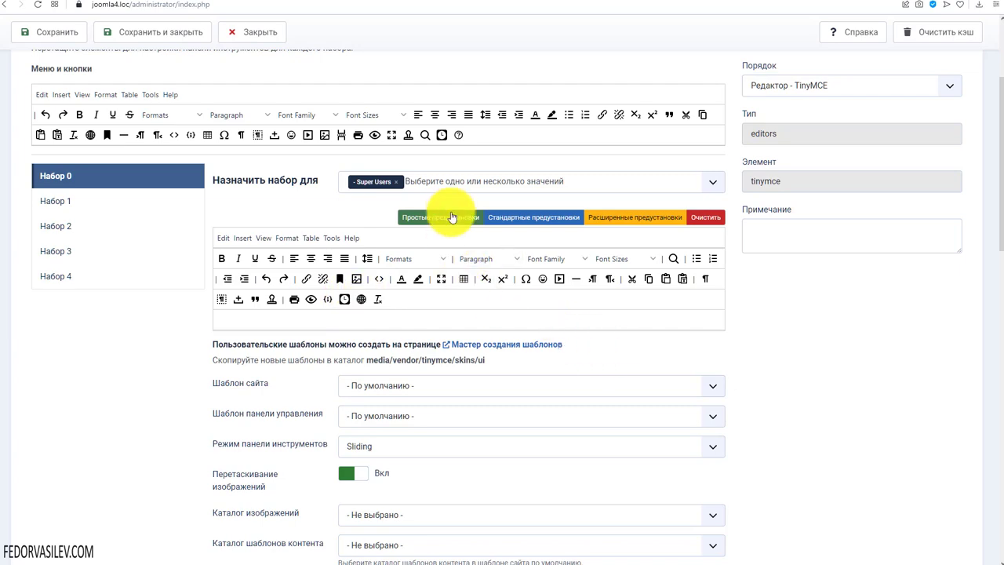
scroll(451, 205, "down", 3)
scroll(454, 203, "down", 3)
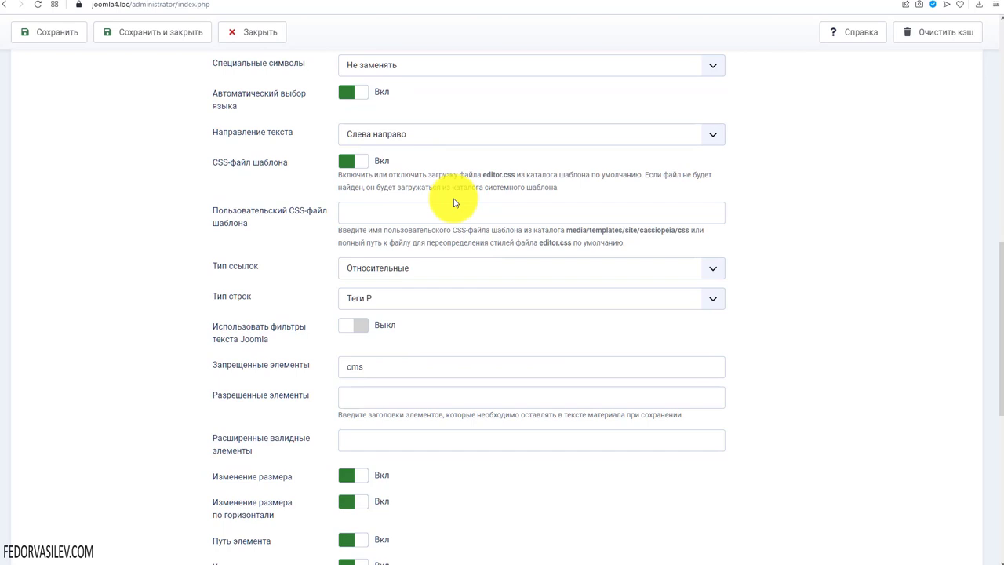
scroll(453, 203, "down", 5)
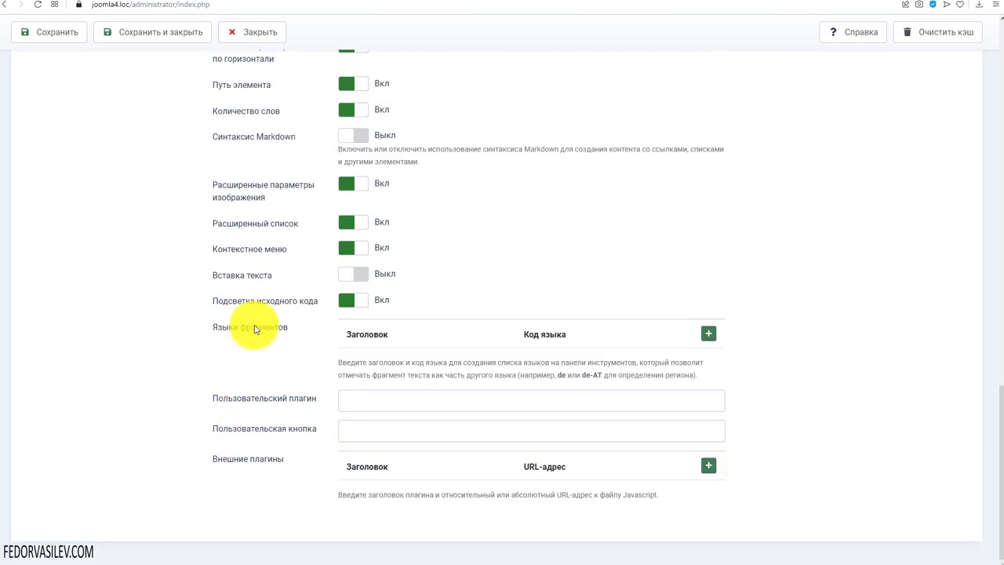
left_click(332, 358)
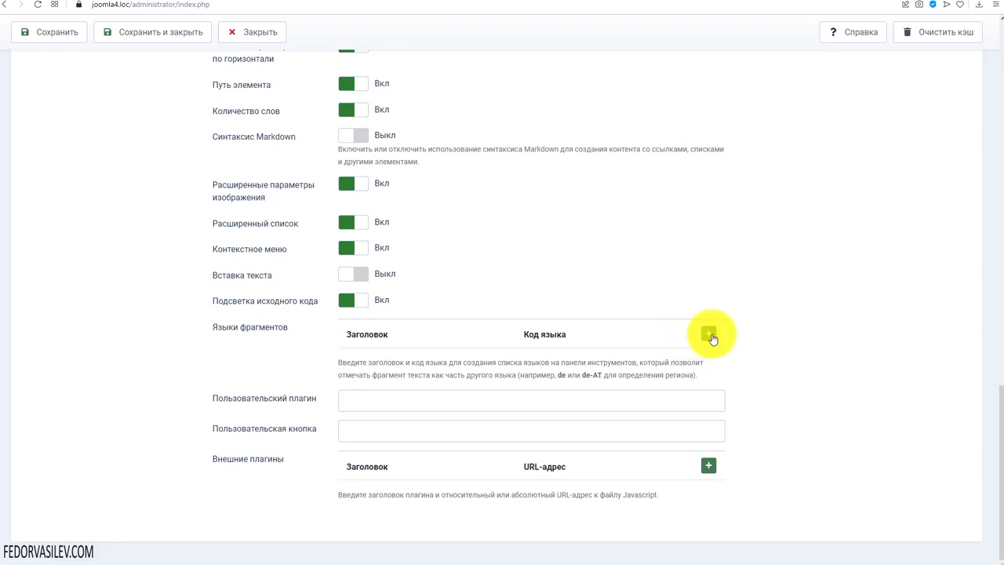
Add Языки фрагментов rows Русский/ru and Английский/en, then save and close the plugin.
left_click(710, 335)
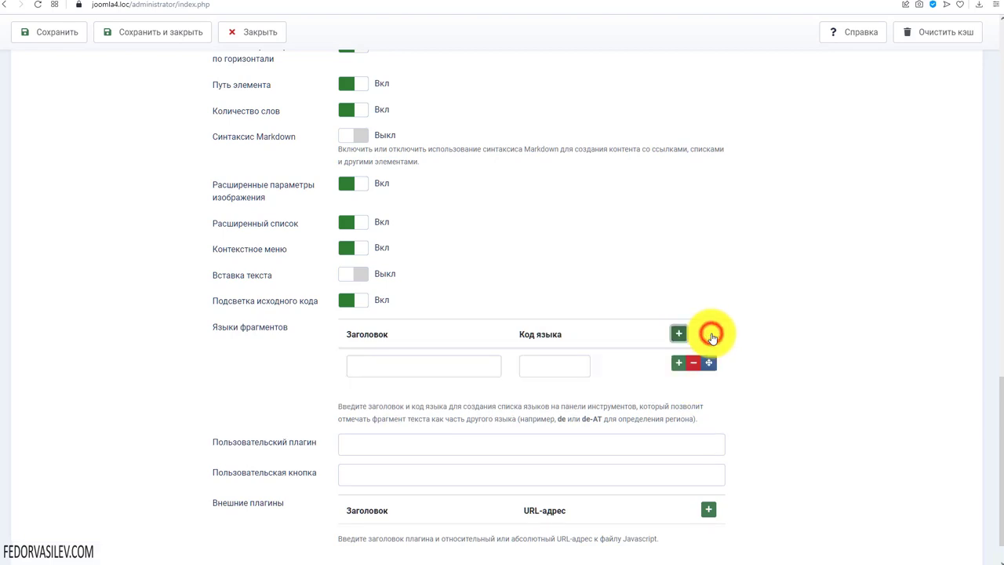
left_click(407, 369)
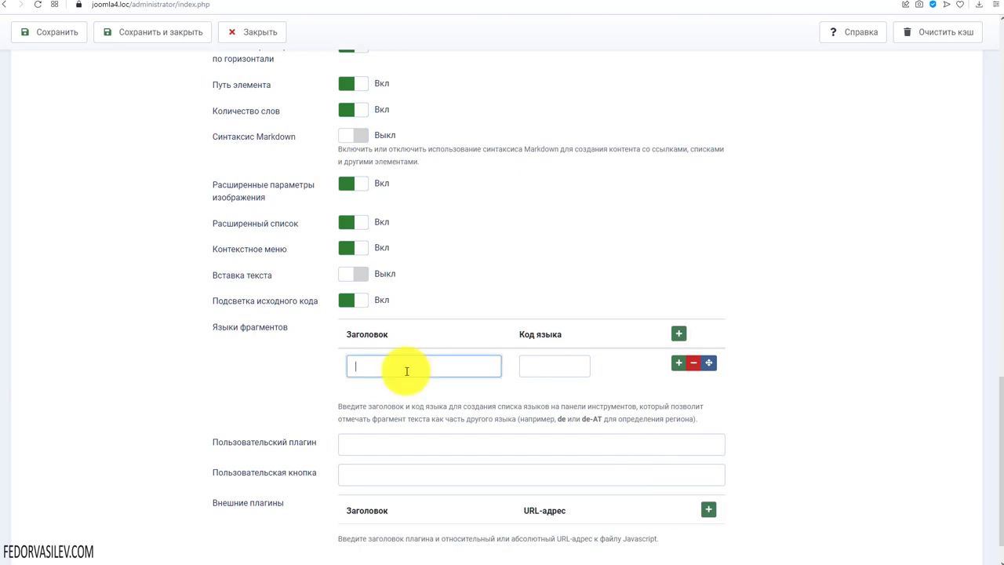
type("Русский")
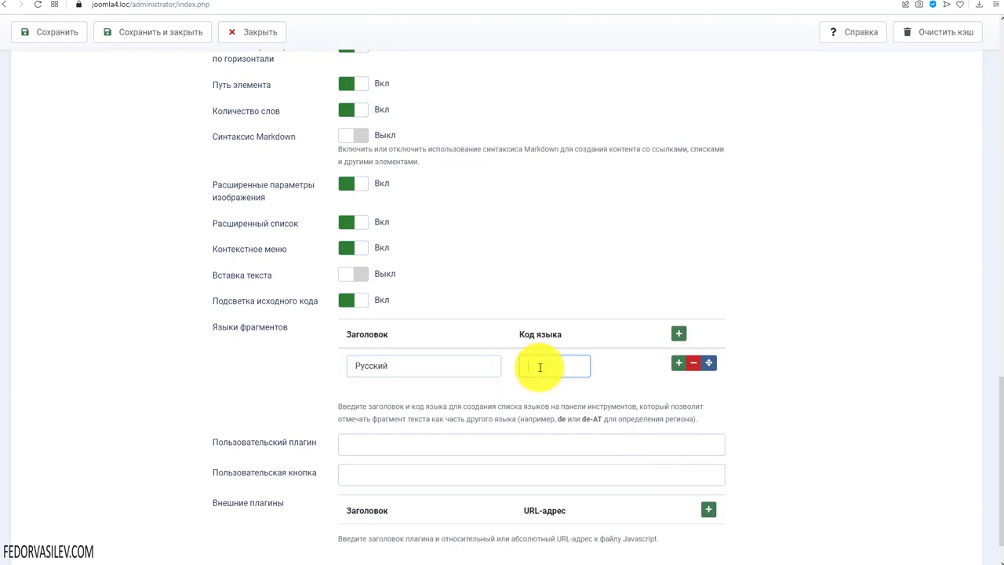
type("ru")
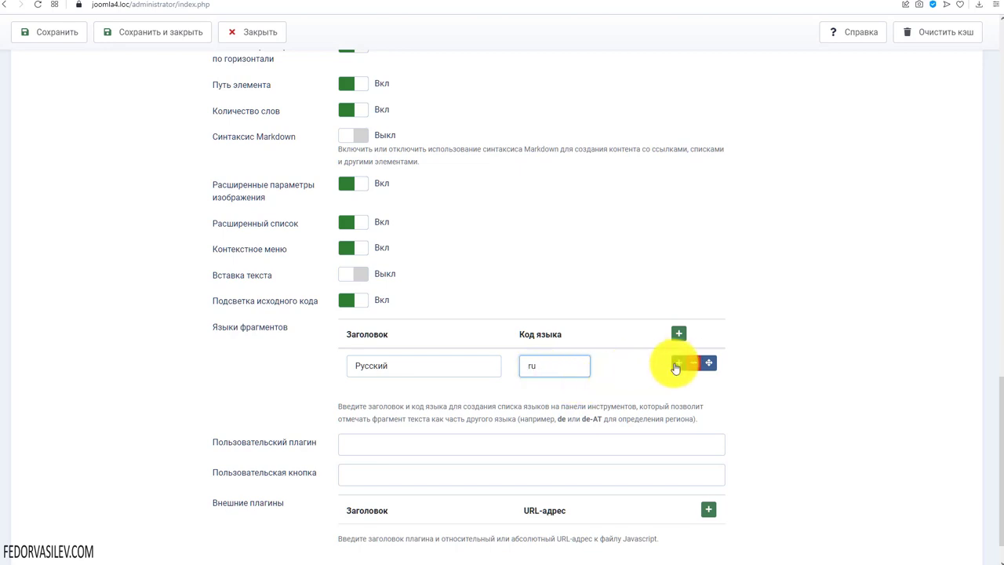
left_click(677, 363)
scroll(470, 360, "down", 2)
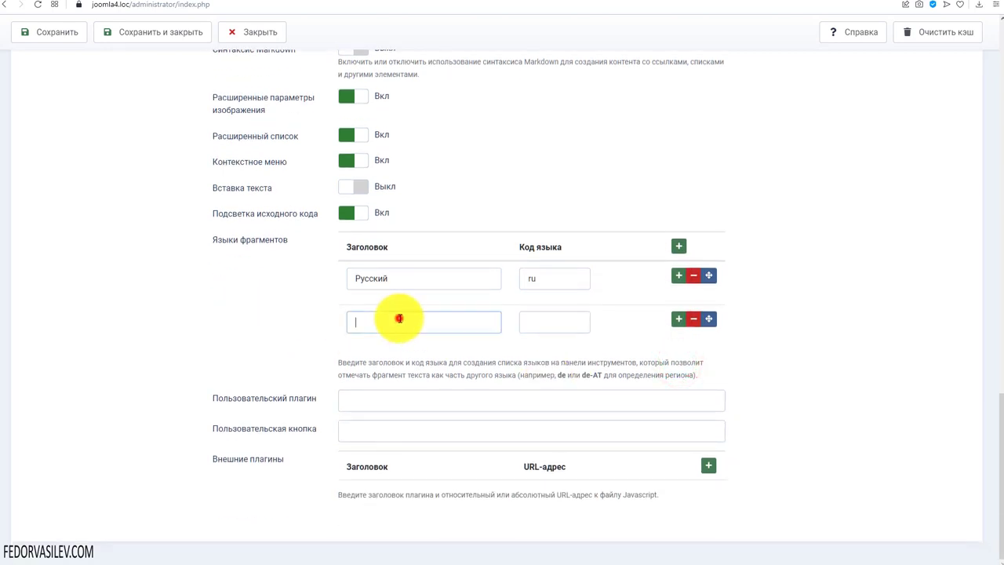
left_click(400, 318)
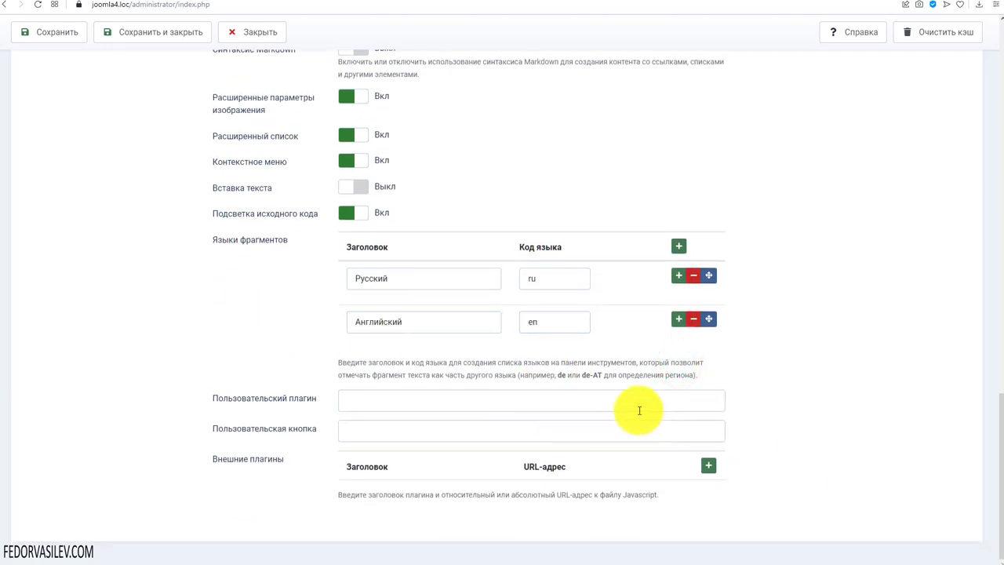
scroll(358, 399, "up", 15)
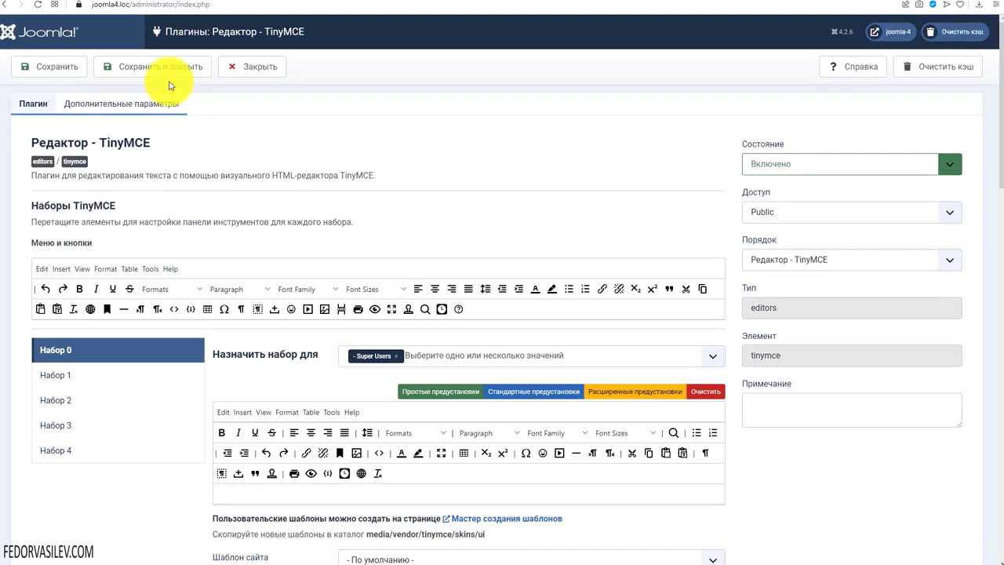
left_click(156, 72)
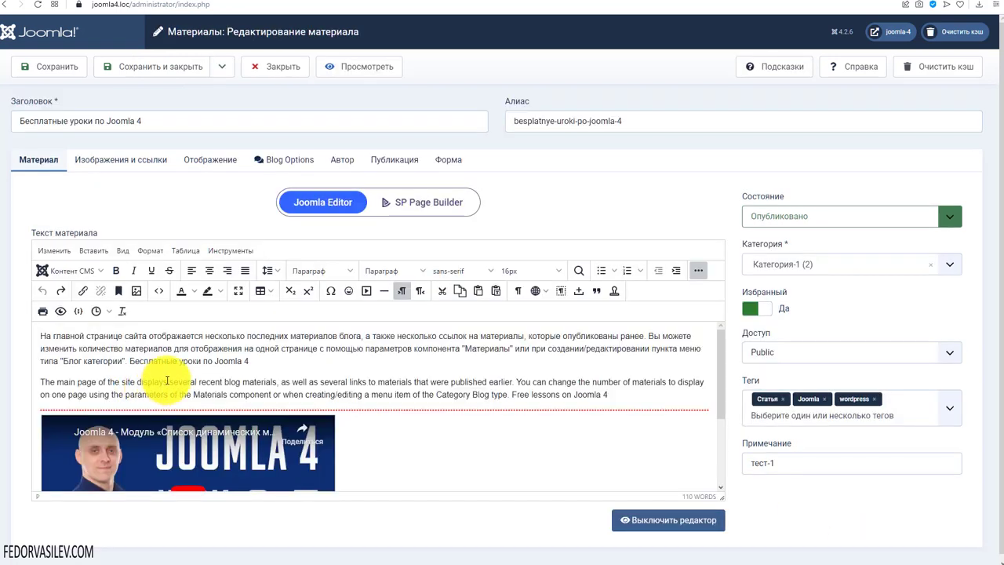
Select the English paragraph and tag it Английский (en) with the toolbar's language dropdown.
left_click_drag(167, 380, 40, 382)
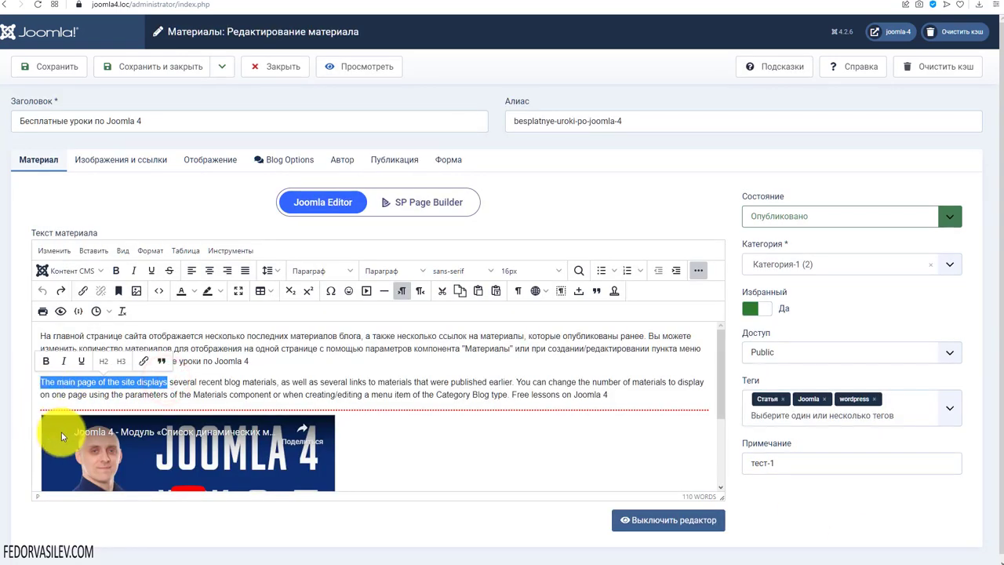
left_click(392, 381)
left_click_drag(608, 395, 40, 387)
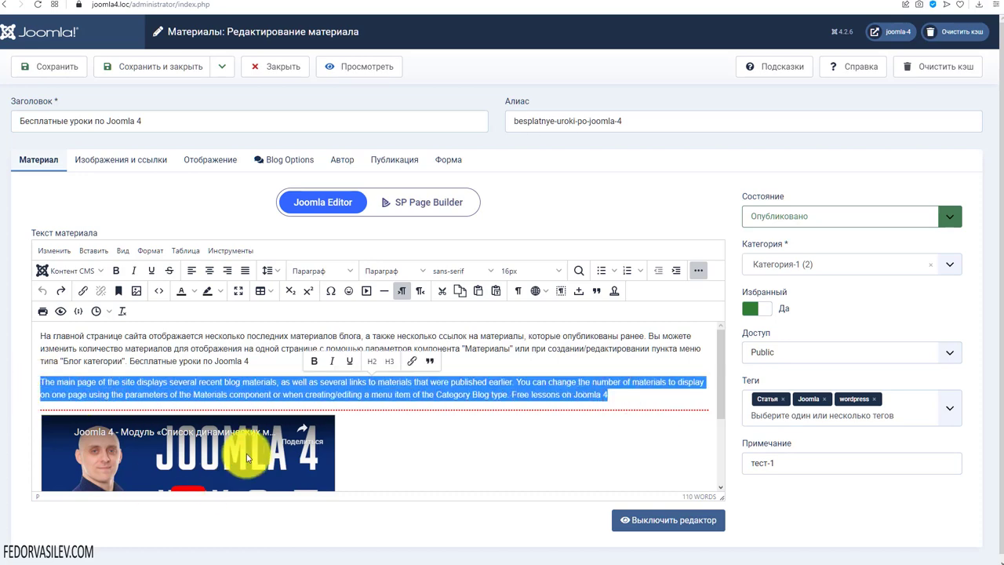
left_click(700, 269)
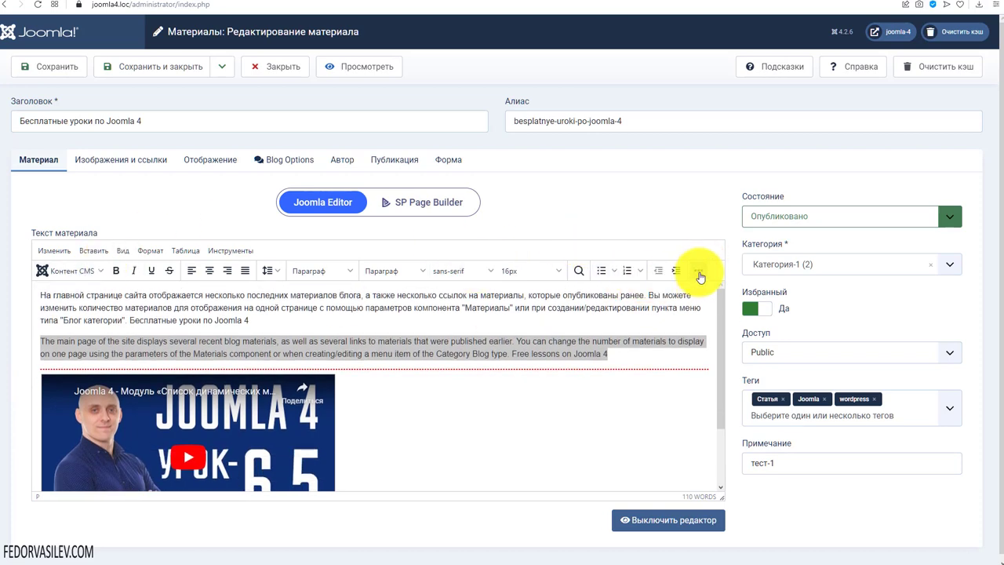
left_click(699, 271)
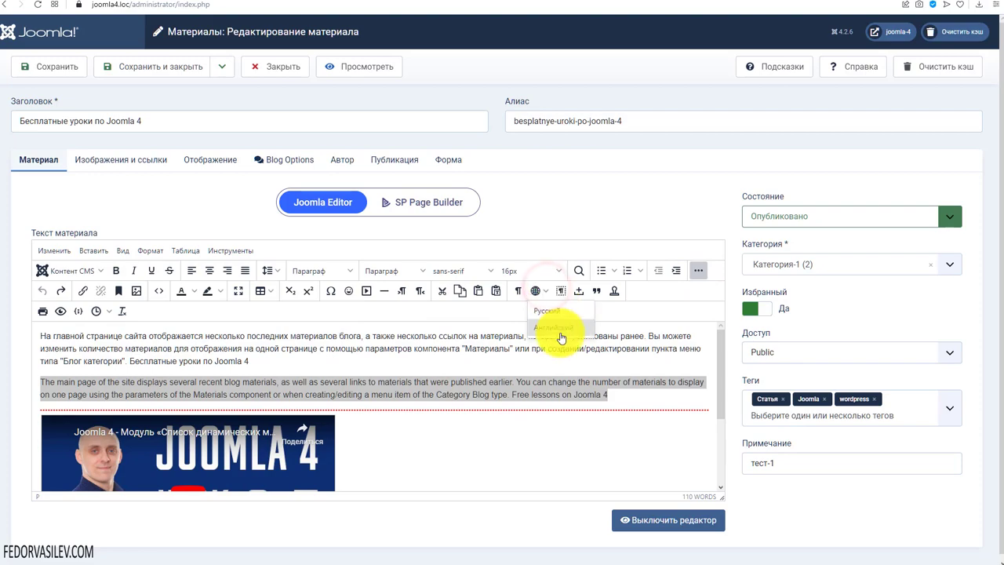
left_click(550, 333)
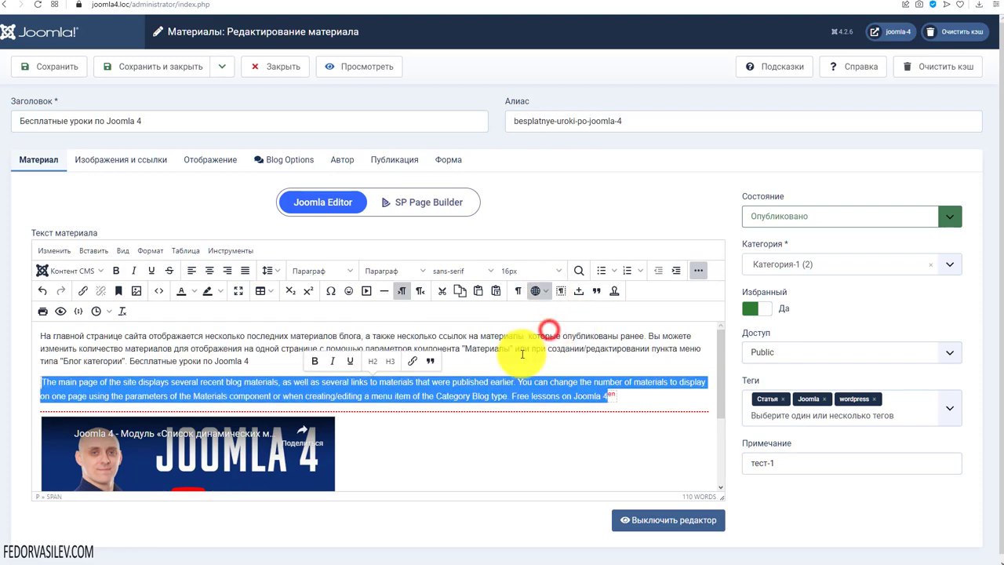
left_click(461, 366)
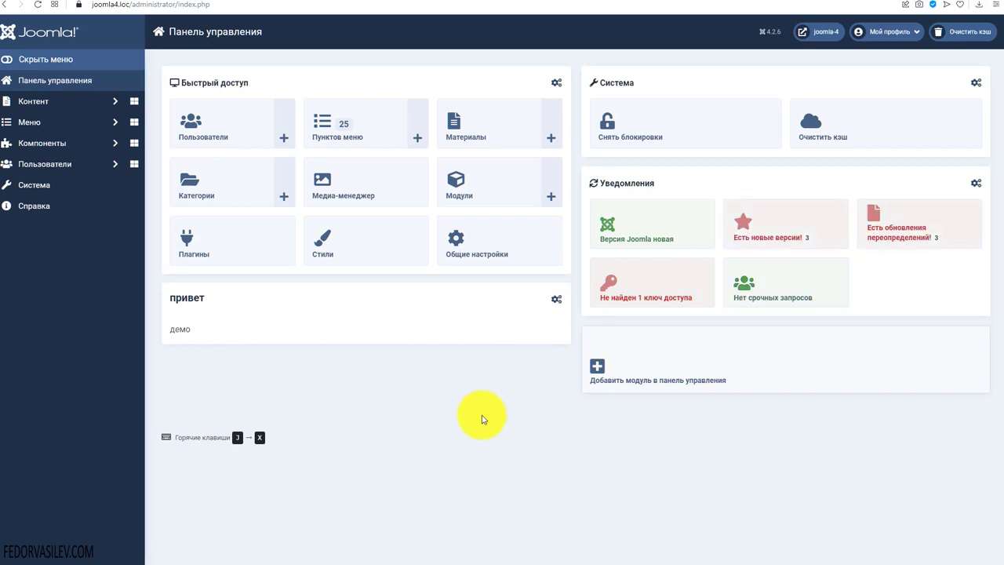
Bring up the admin hotkeys list with J X, then close it.
key("j")
key("x")
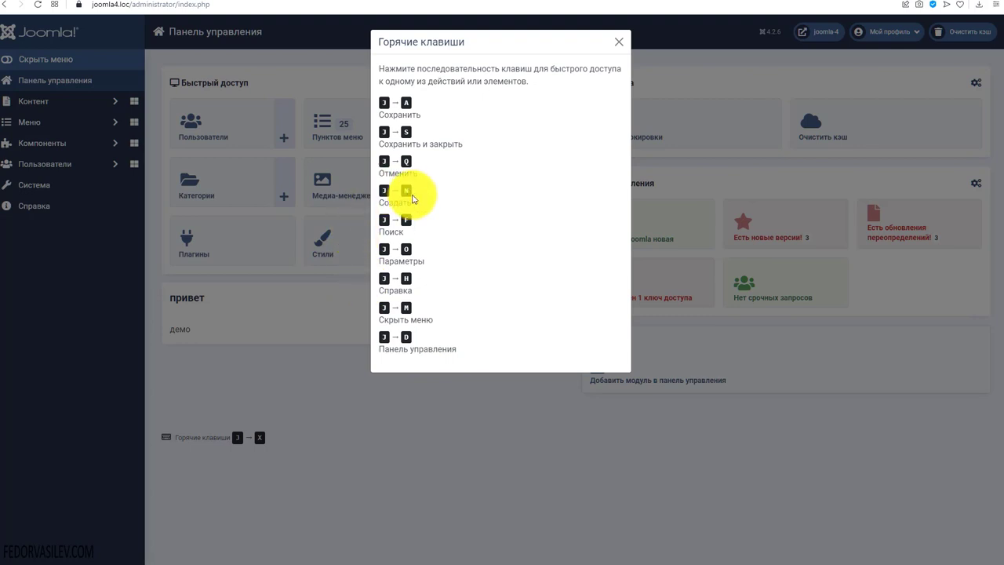
left_click(621, 44)
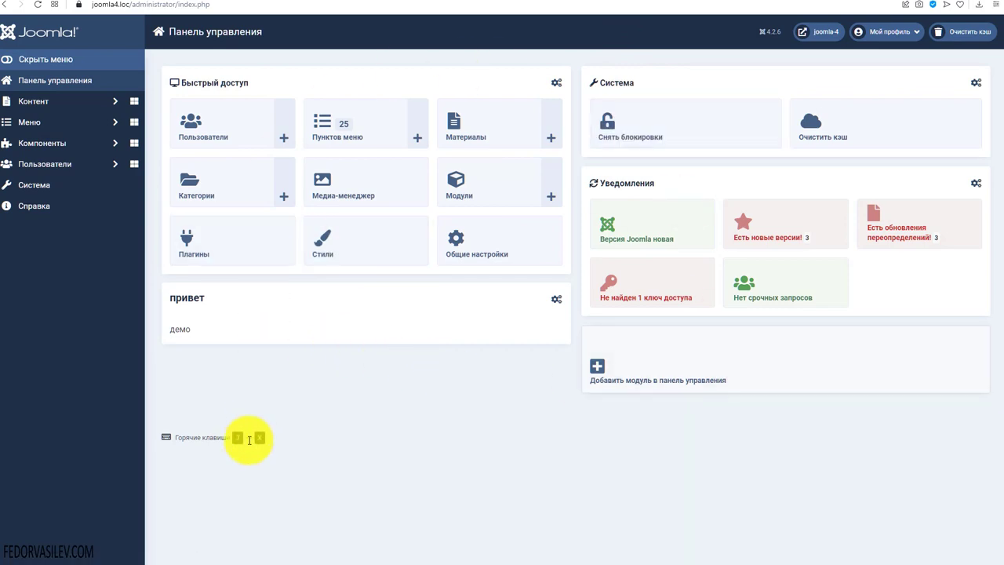
left_click(249, 439)
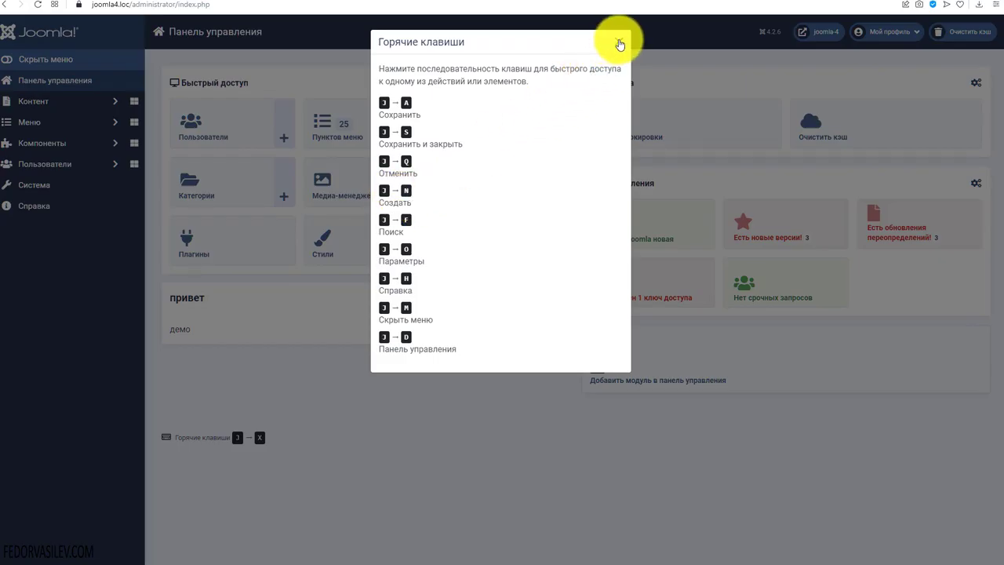
left_click(621, 43)
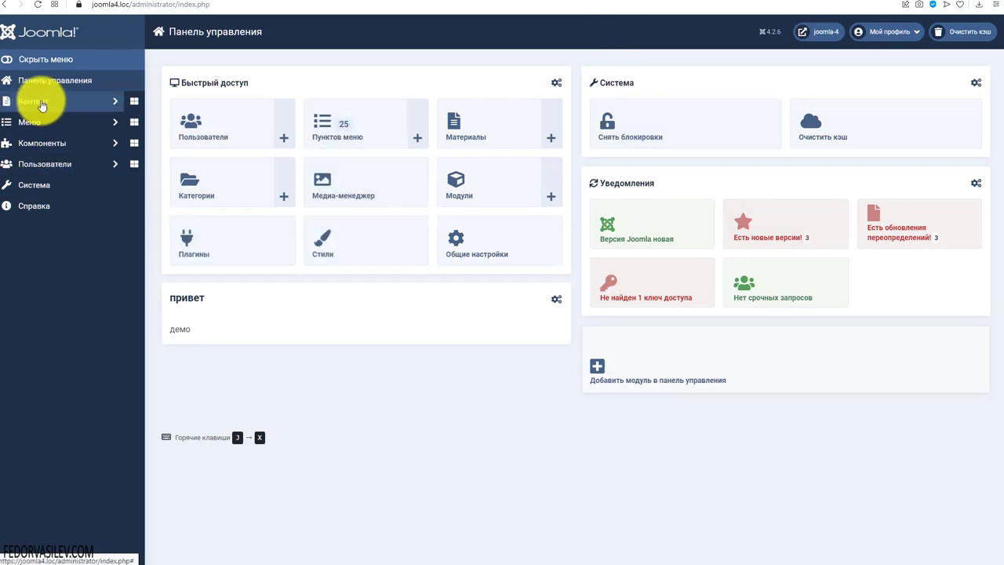
Cancel the unsaved new article, return to the dashboard, and open the Users list.
left_click(35, 102)
left_click(40, 123)
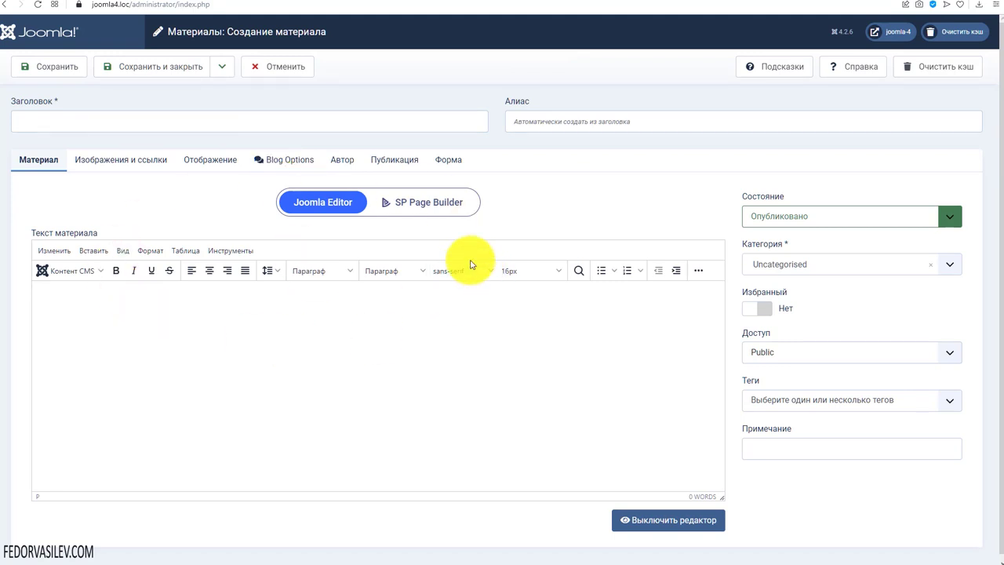
left_click(262, 69)
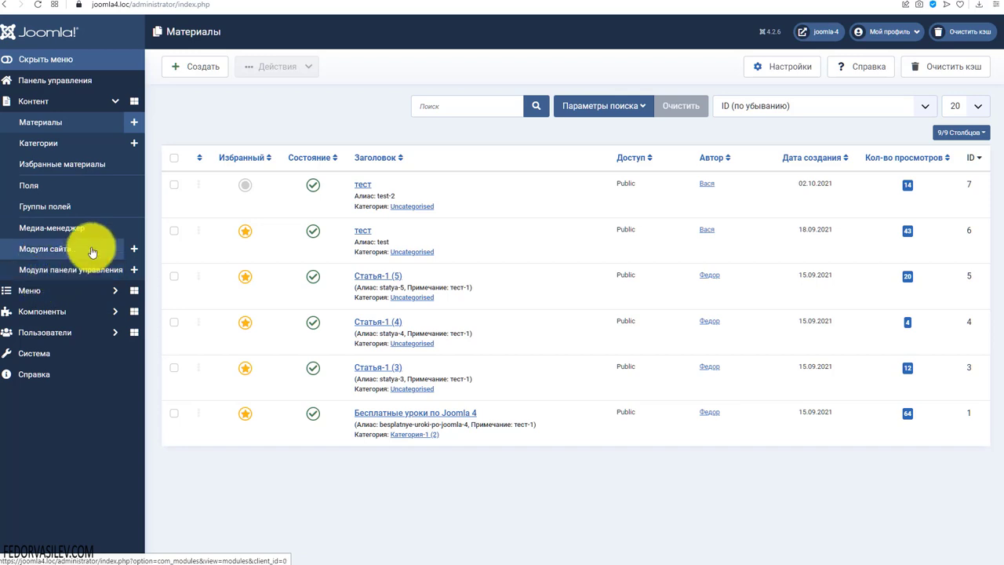
left_click(61, 83)
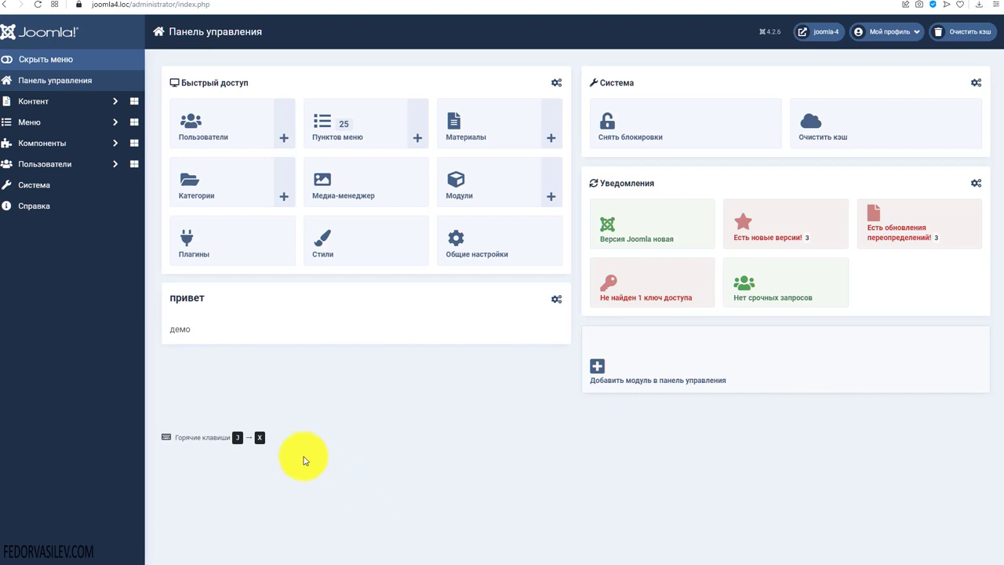
left_click(196, 135)
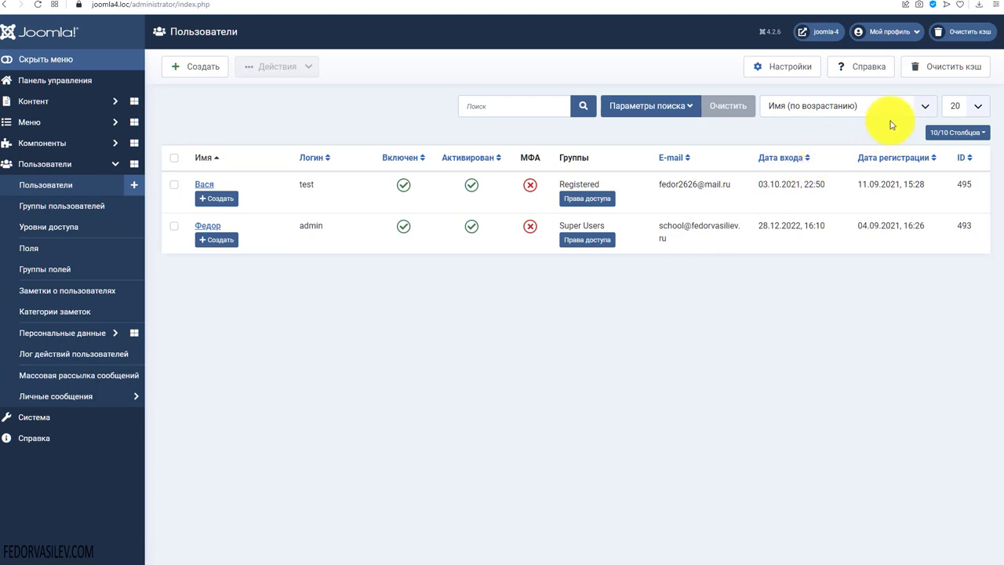
Review the МФА tab in the Users Настройки, then open Плагины from the control panel.
left_click(789, 66)
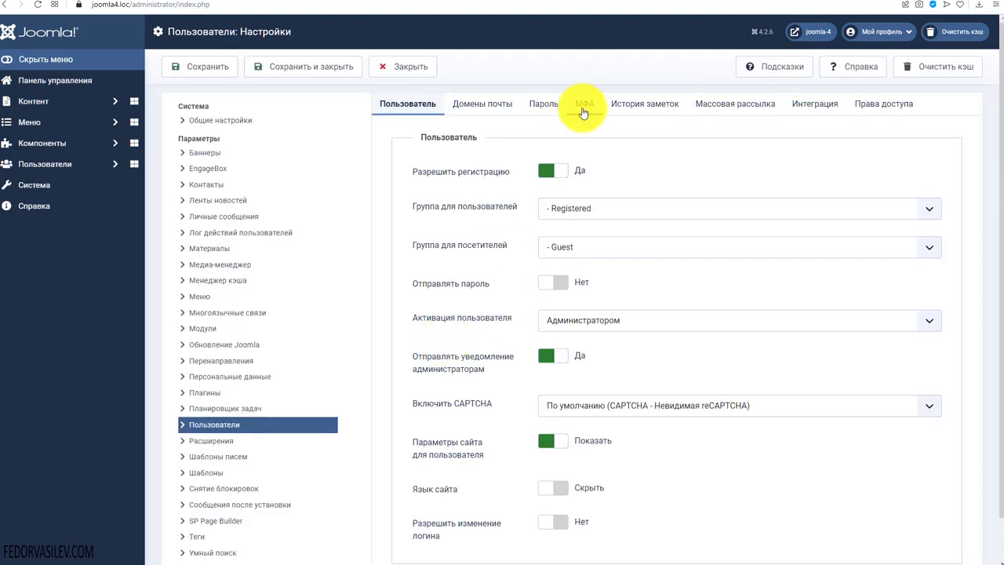
left_click(583, 111)
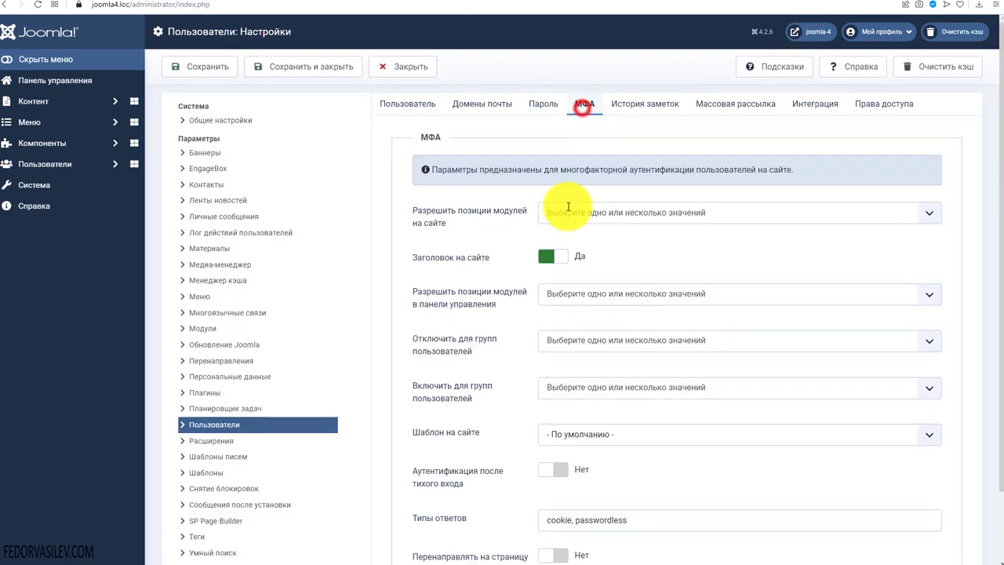
scroll(743, 197, "down", 1)
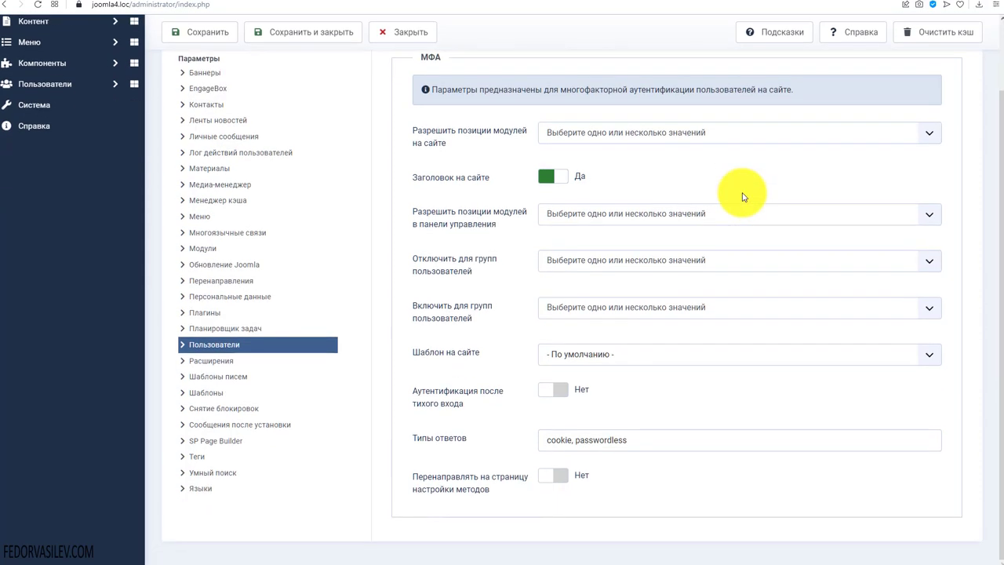
scroll(743, 197, "up", 1)
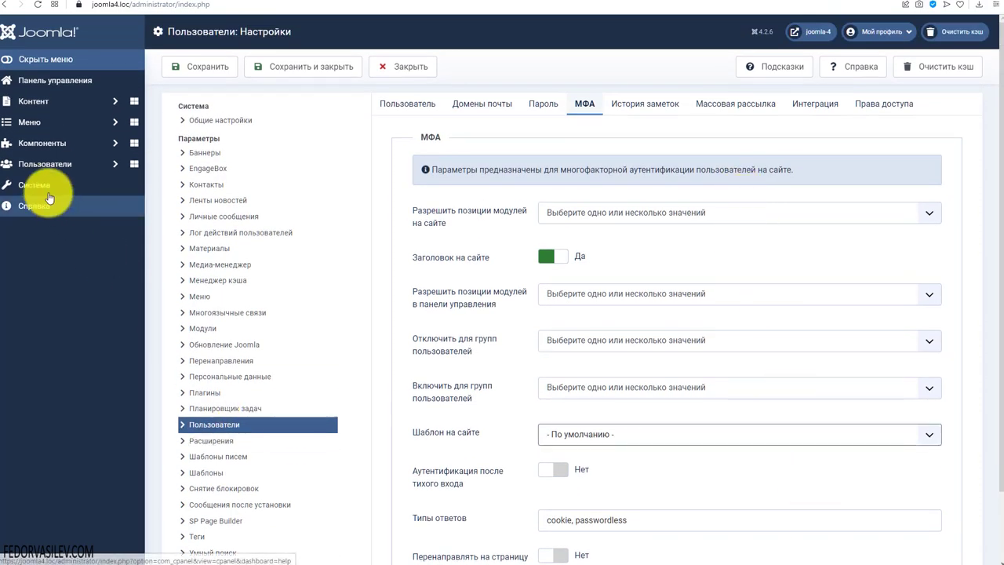
left_click(56, 81)
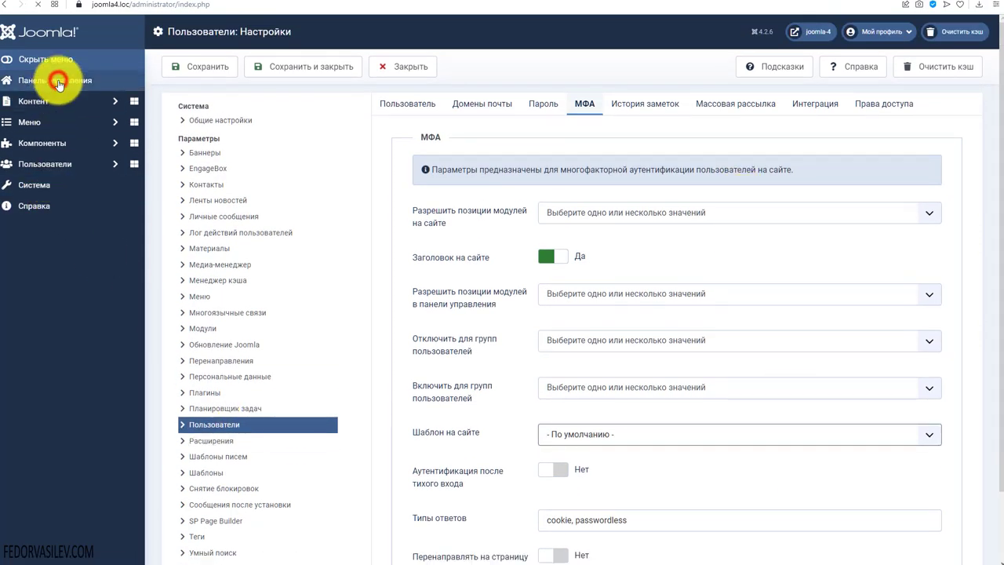
left_click(191, 236)
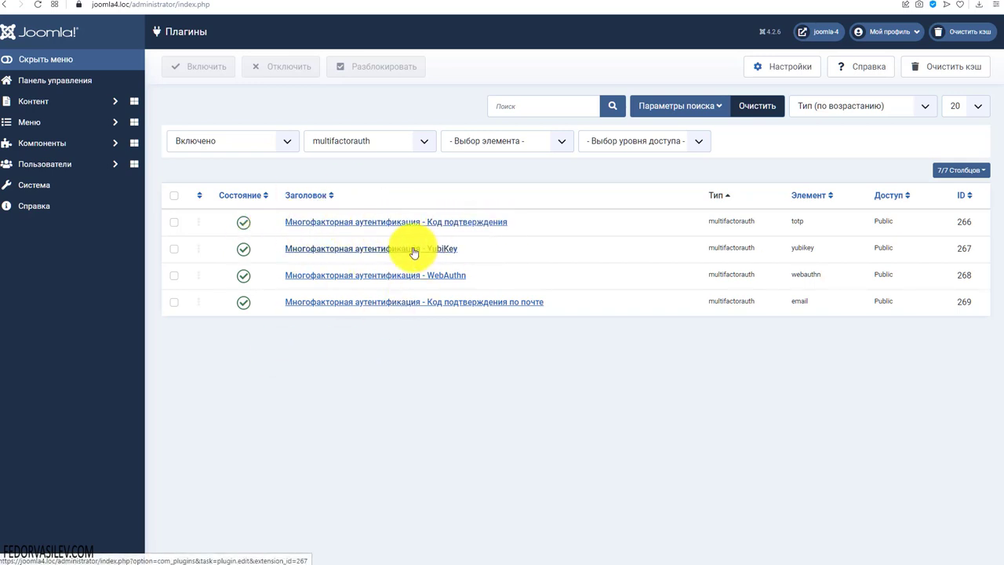
Check the YubiKey, WebAuthn and email code plugins, then open the administrator's user profile.
left_click_drag(464, 248, 392, 242)
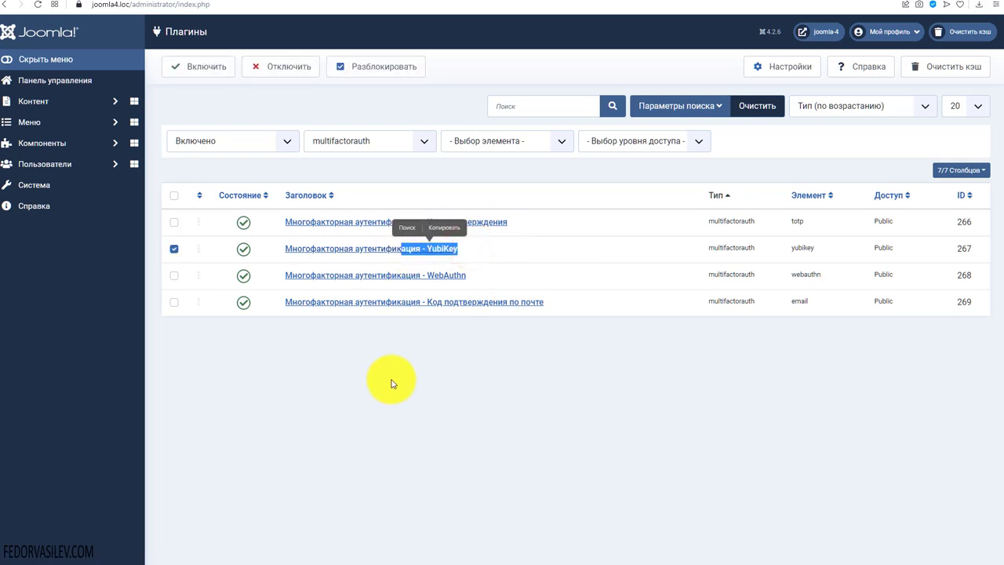
left_click(417, 347)
left_click_drag(470, 275, 594, 357)
left_click(594, 357)
left_click(41, 163)
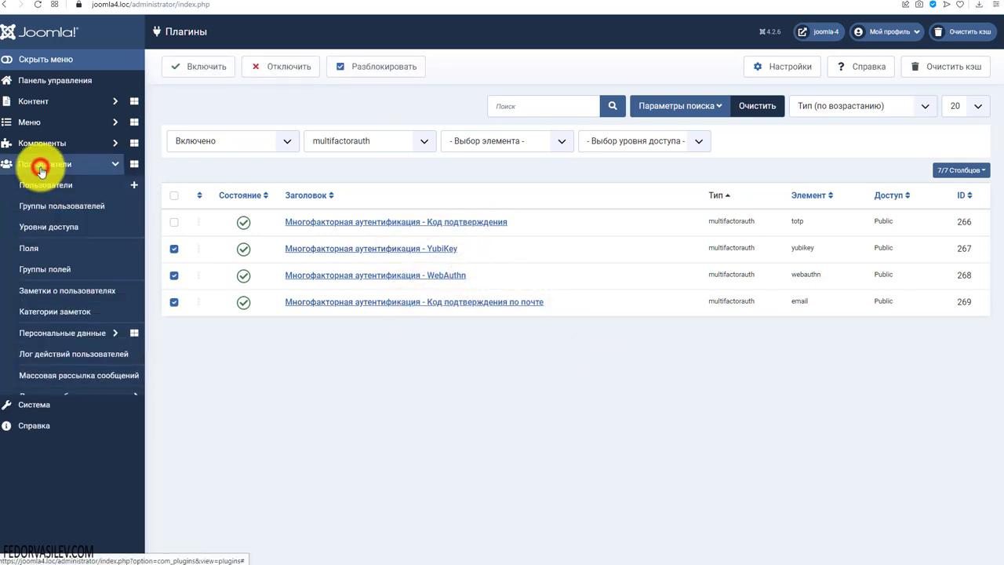
left_click(39, 192)
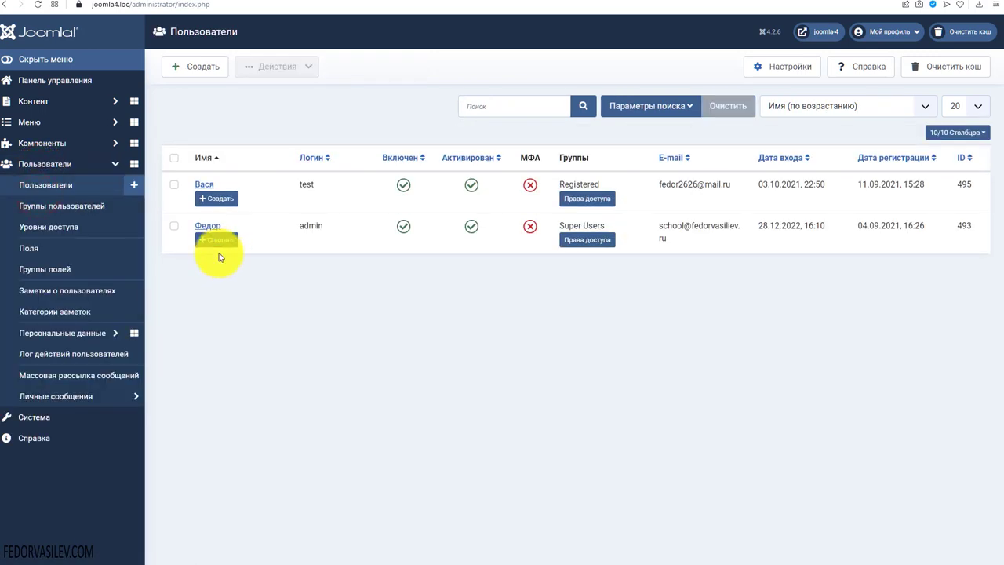
left_click(204, 231)
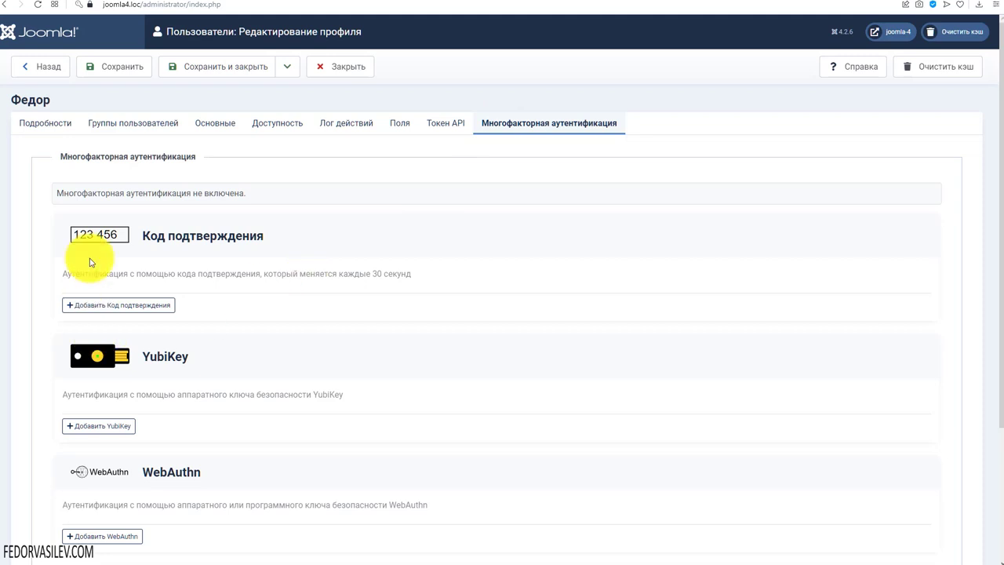
On the administrator's multifactor tab, add the Код подтверждения method.
scroll(262, 228, "down", 3)
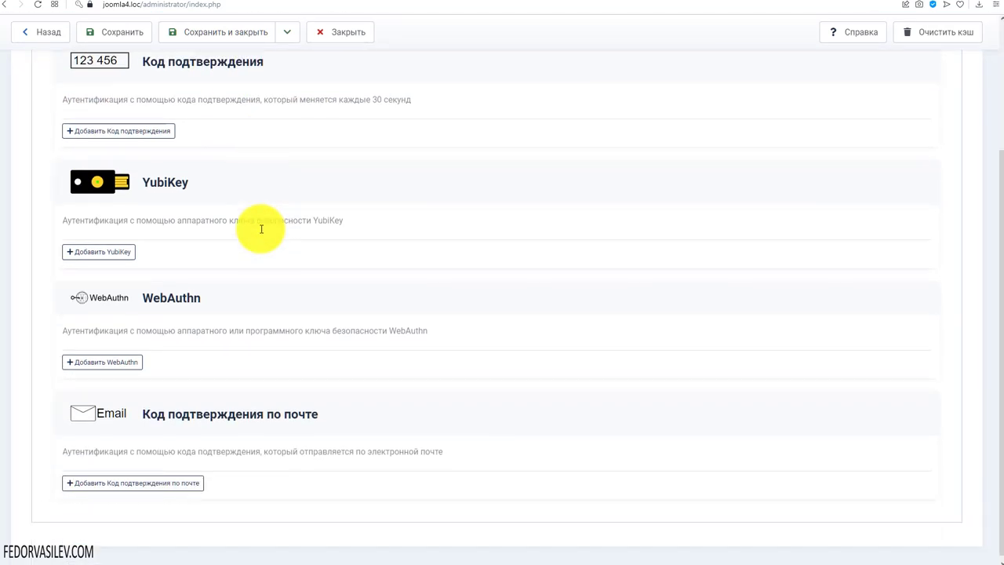
scroll(258, 240, "up", 3)
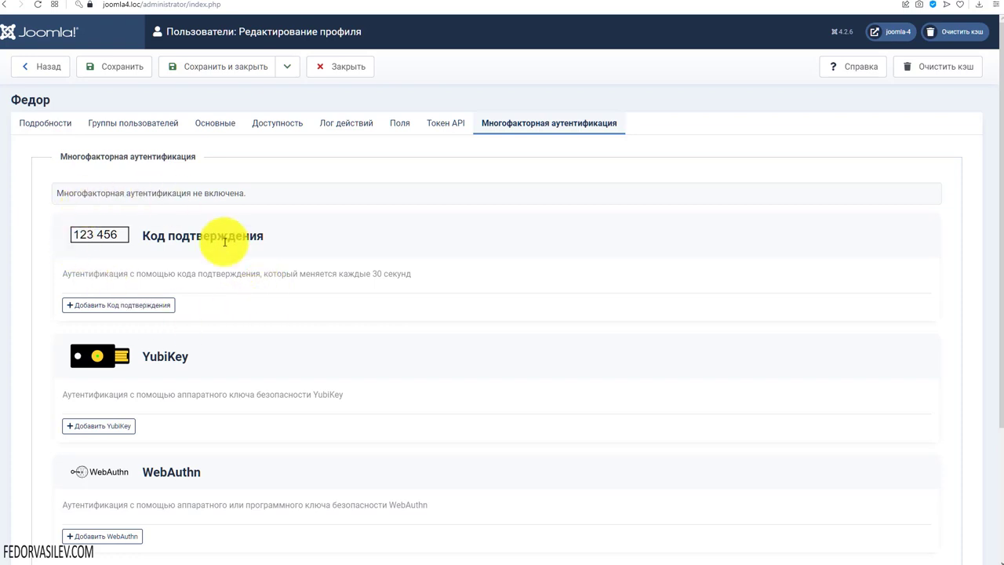
left_click_drag(143, 234, 217, 240)
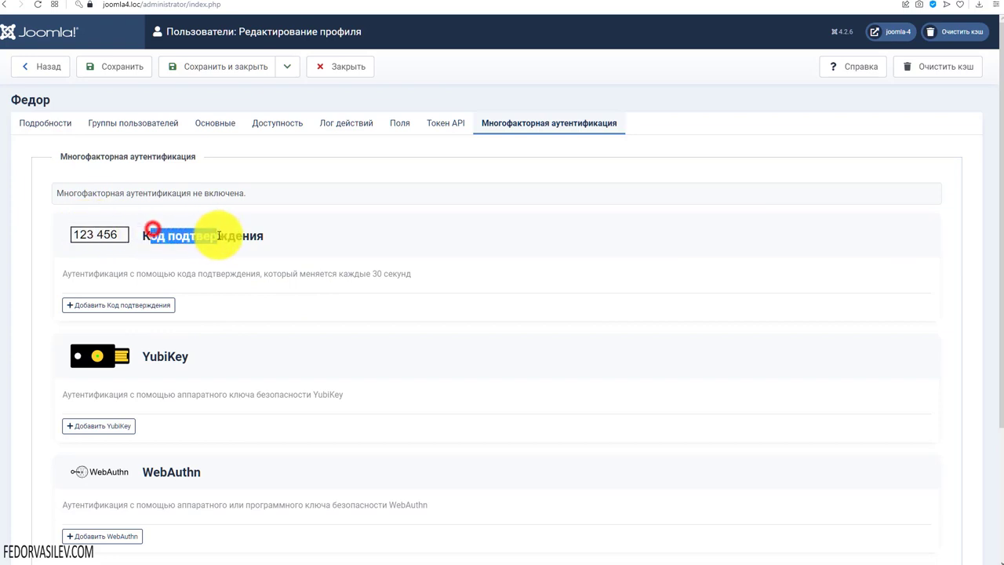
left_click(326, 229)
left_click(114, 305)
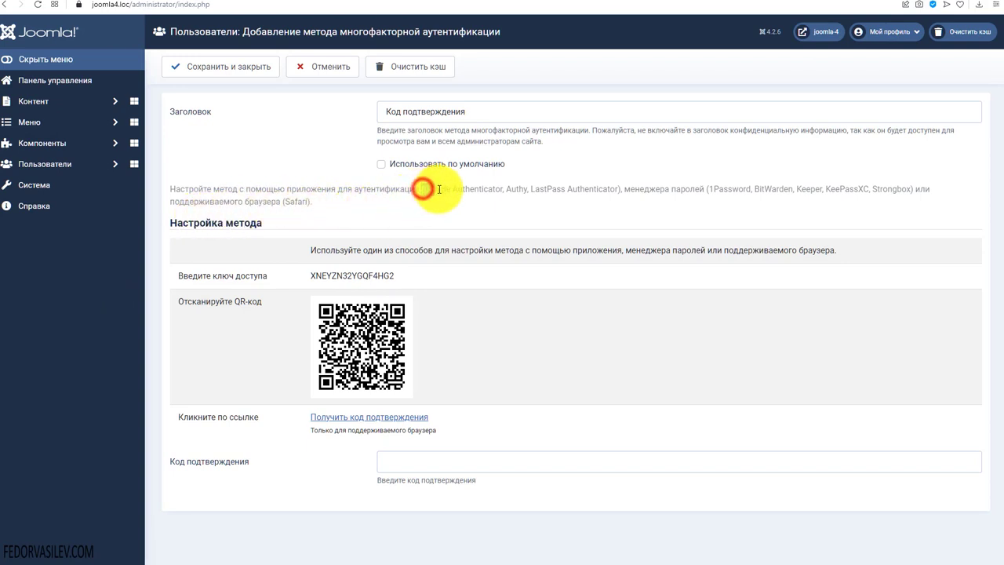
Review the supported authenticator apps, enter the app's six-digit code and save with Сохранить и закрыть.
left_click_drag(421, 189, 618, 189)
left_click(510, 186)
left_click(365, 188)
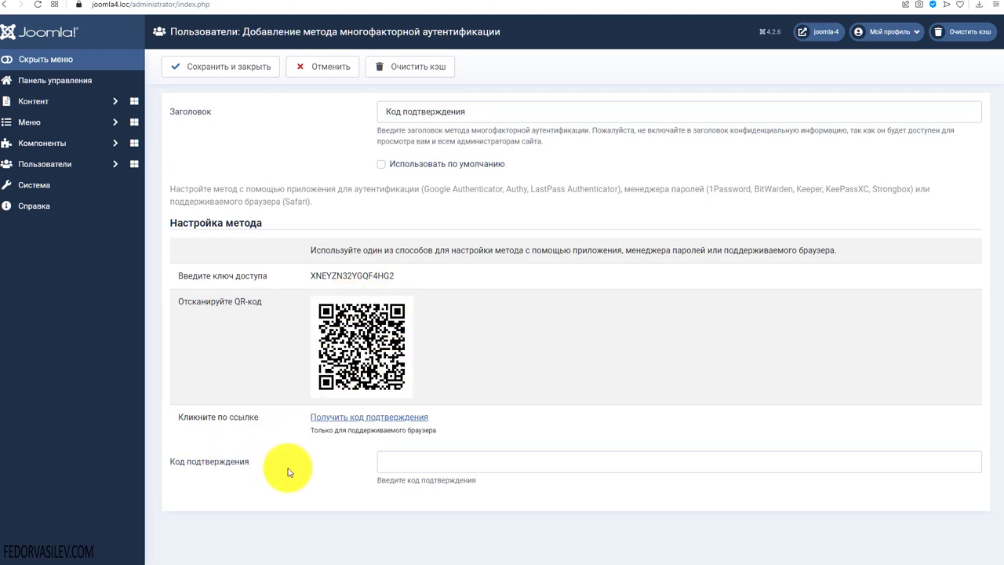
left_click(413, 462)
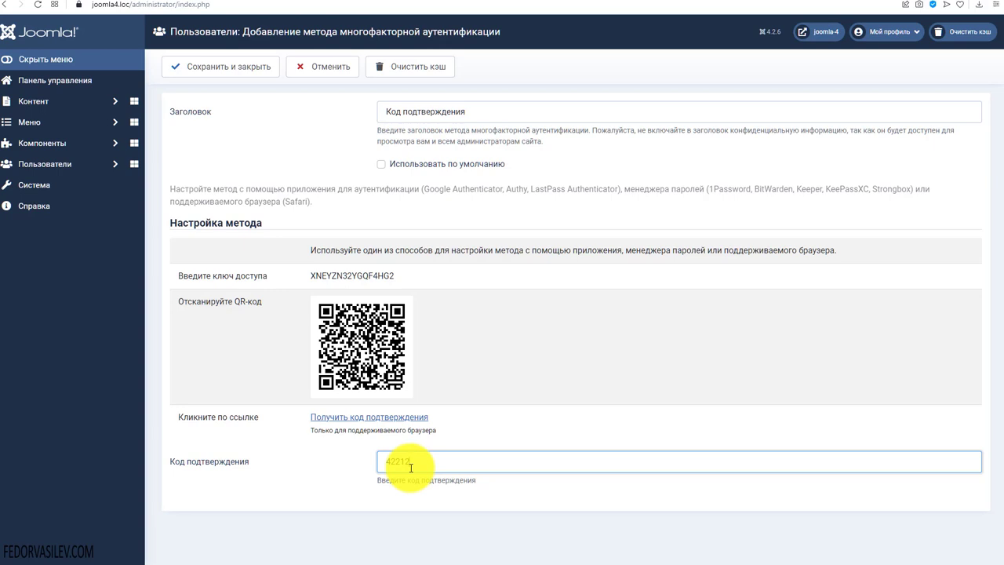
left_click(242, 67)
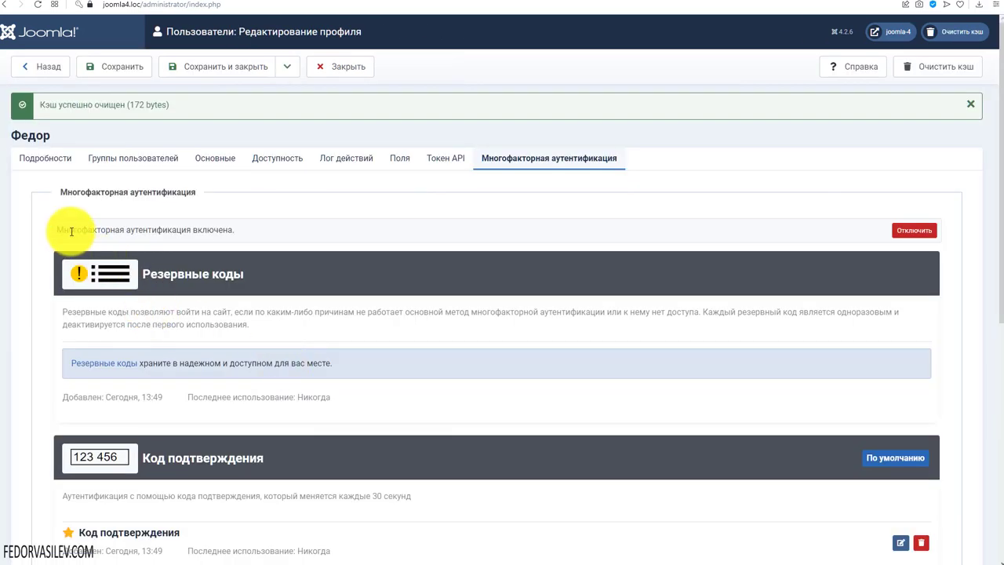
Confirm the MFA tab reports multifactor authentication enabled, then go to the Резервные коды page.
left_click_drag(62, 229, 85, 229)
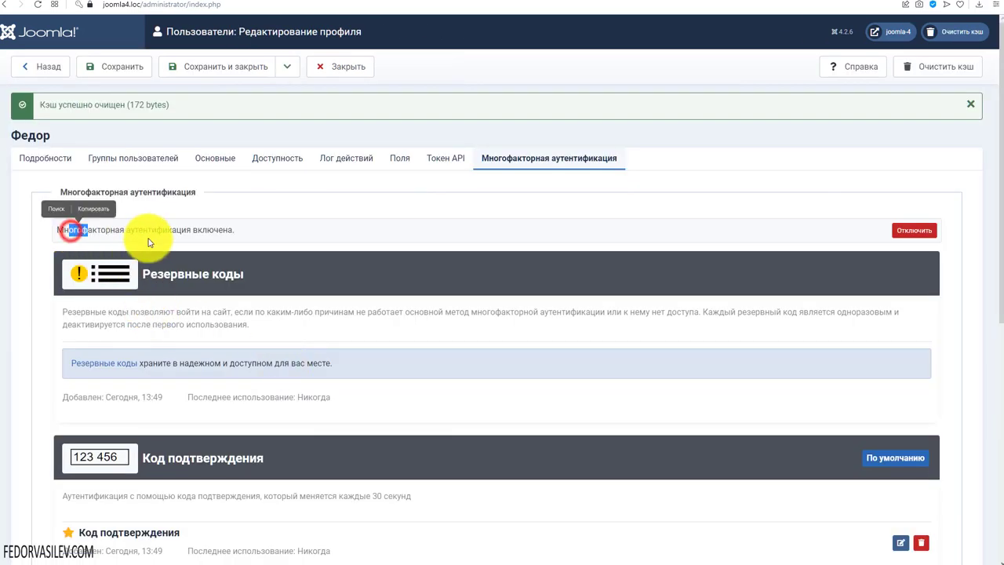
left_click(192, 225)
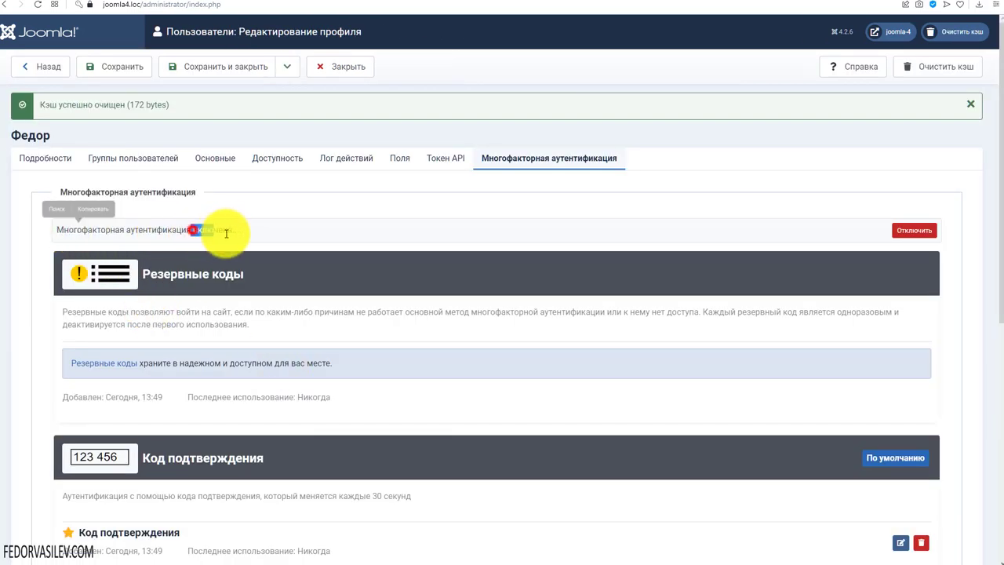
left_click(288, 235)
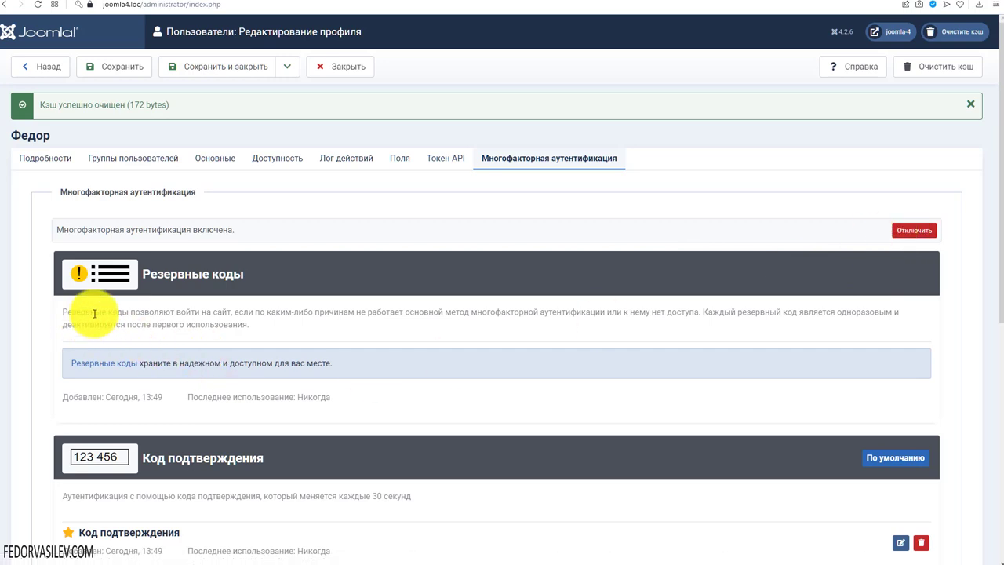
scroll(139, 269, "down", 3)
scroll(157, 269, "up", 3)
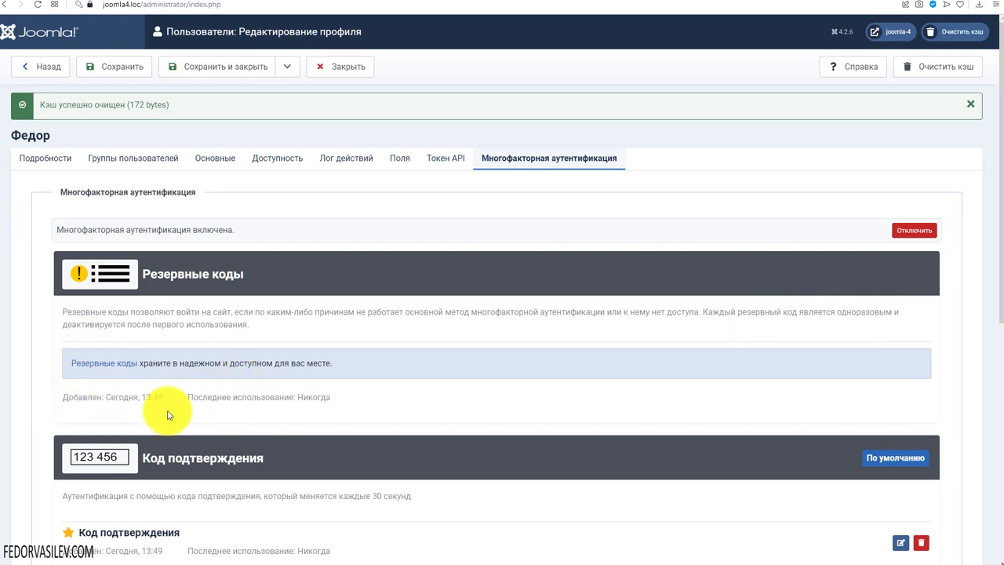
left_click(122, 365)
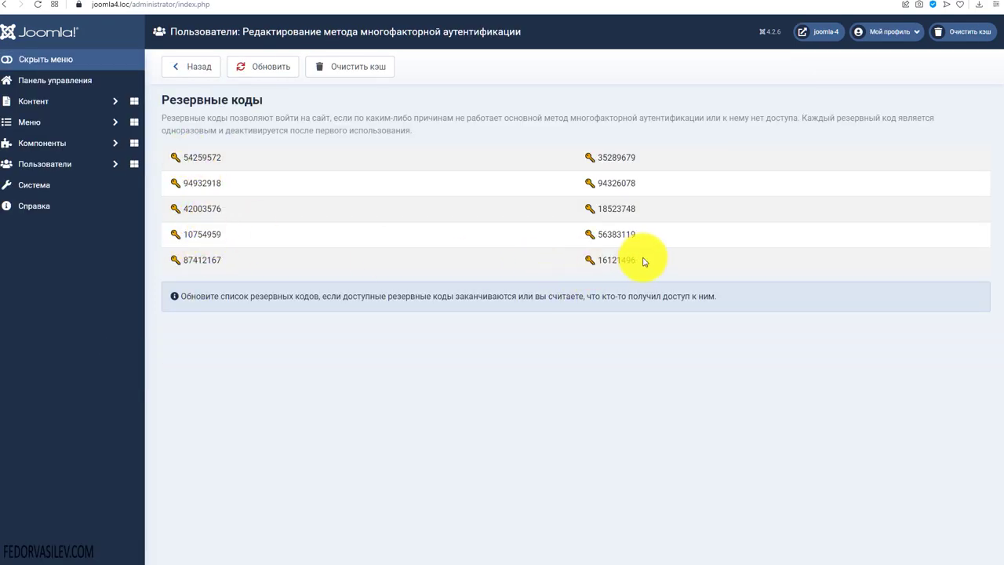
Select and copy the ten one-time backup codes on the Резервные коды page.
left_click_drag(643, 261, 180, 157)
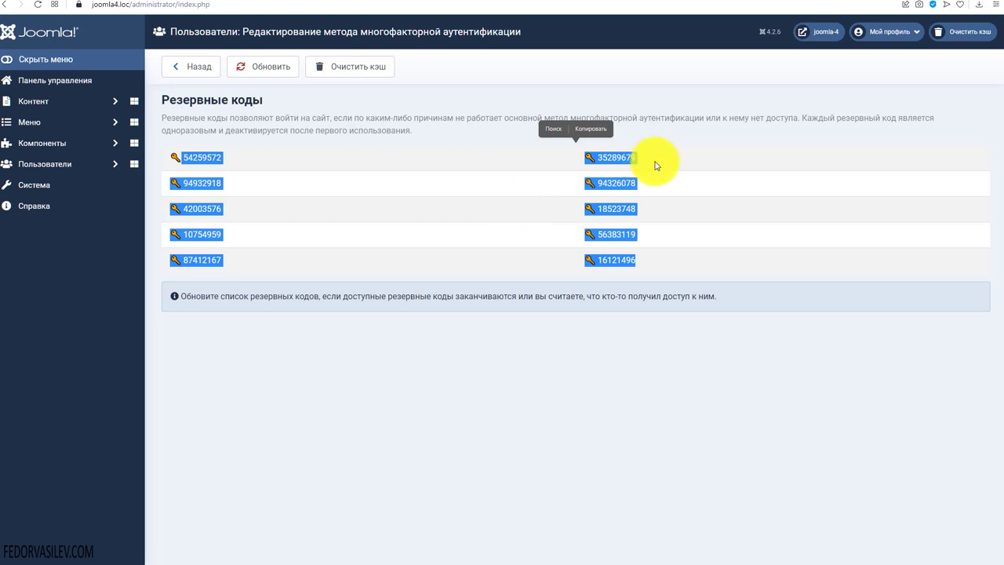
left_click(679, 139)
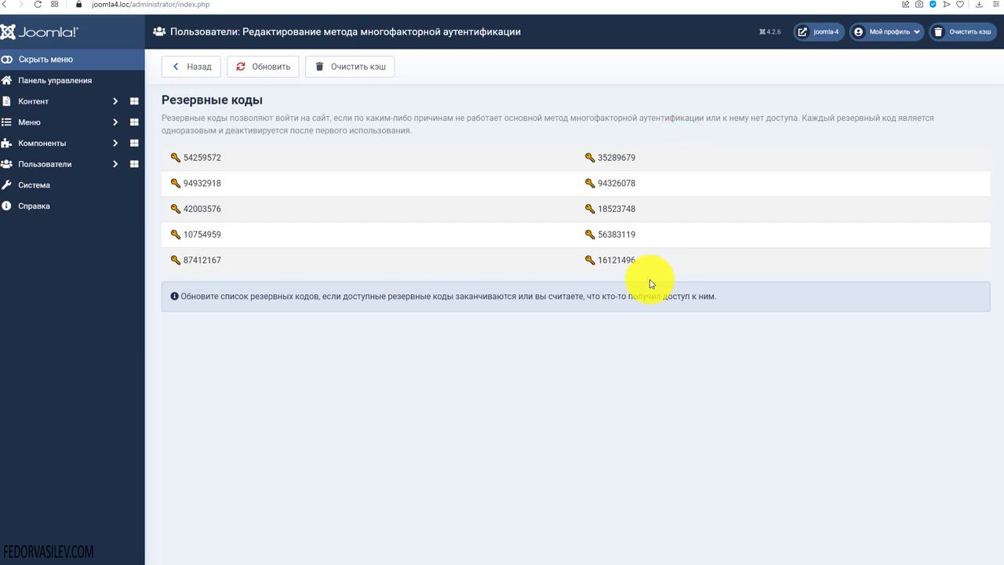
left_click_drag(646, 259, 191, 161)
left_click(287, 162)
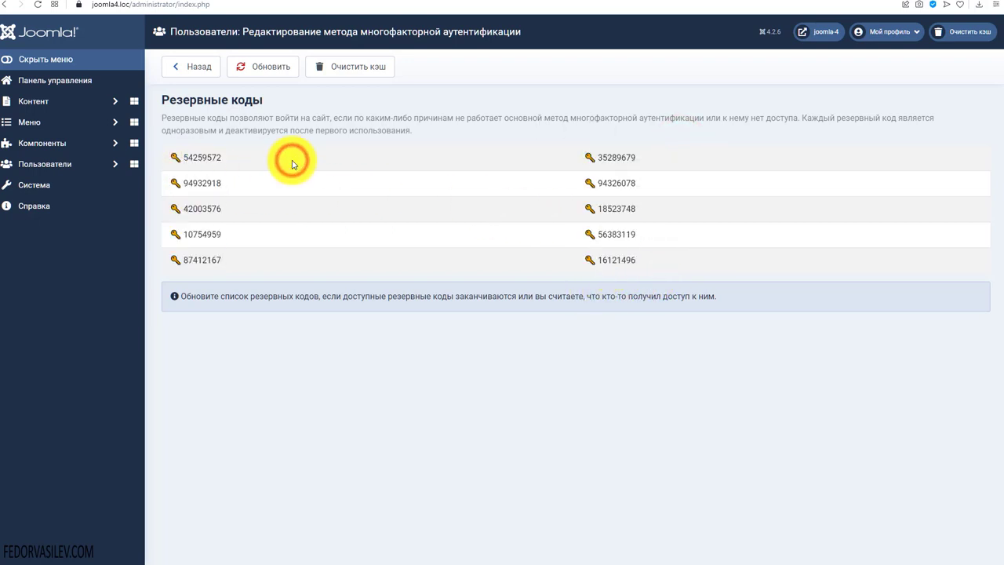
left_click_drag(636, 260, 597, 259)
key("ctrl+c")
left_click(626, 239)
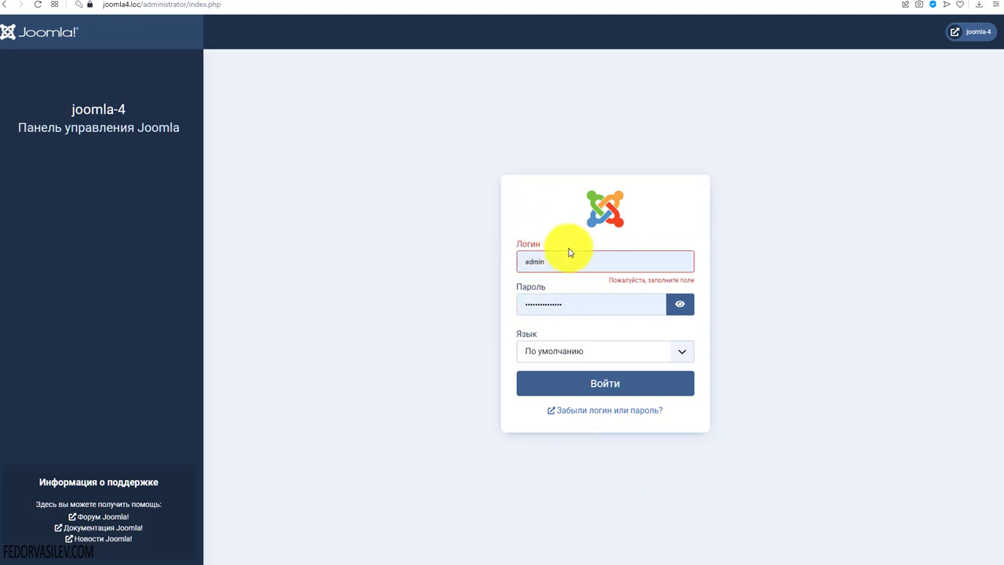
Sign in with the authenticator's current code via Подтвердить, then log out from Мой профиль.
left_click(565, 378)
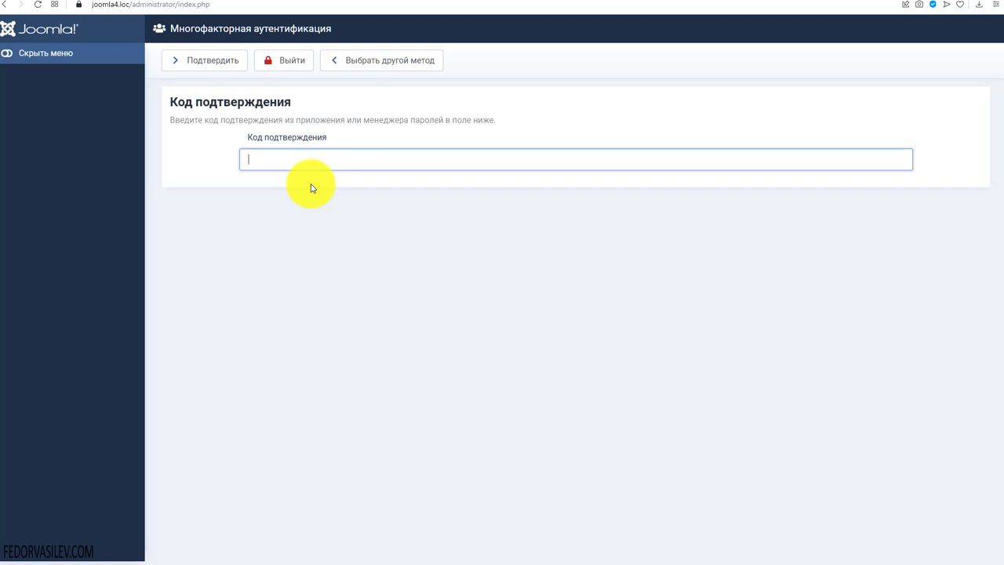
left_click(285, 163)
left_click(233, 63)
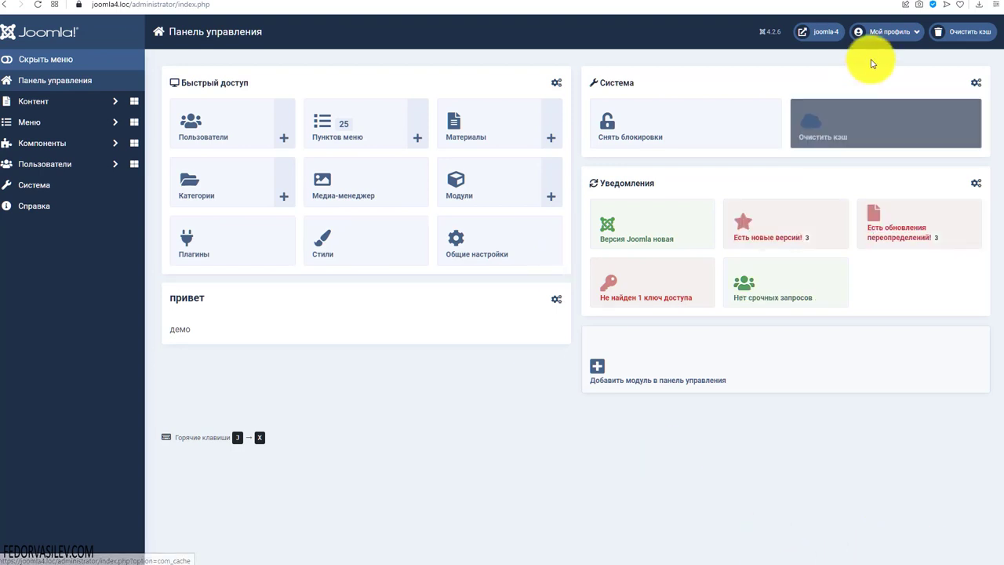
left_click(914, 32)
left_click(847, 125)
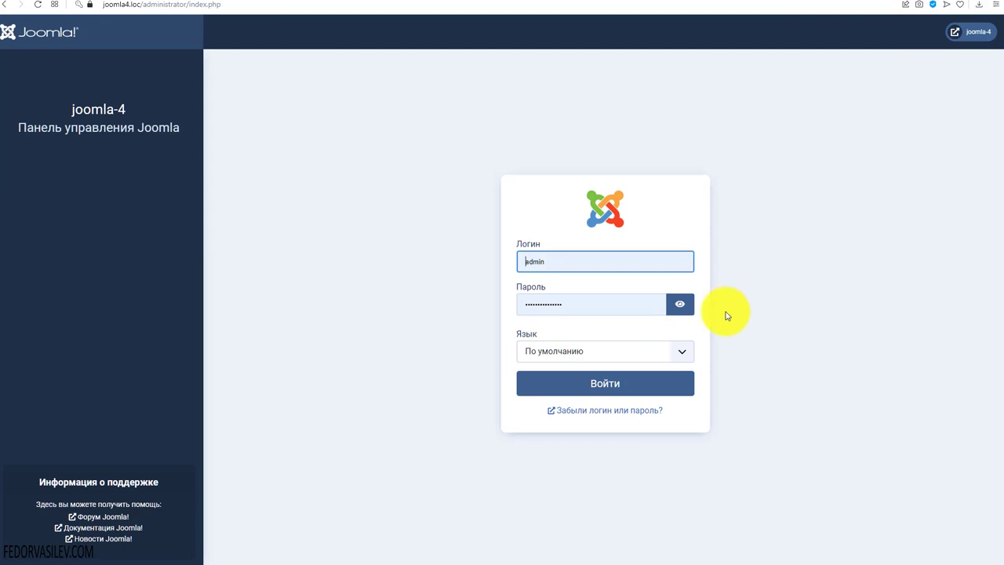
Log in, switch the verification method to Резервные коды, and paste a backup code to confirm.
left_click(645, 384)
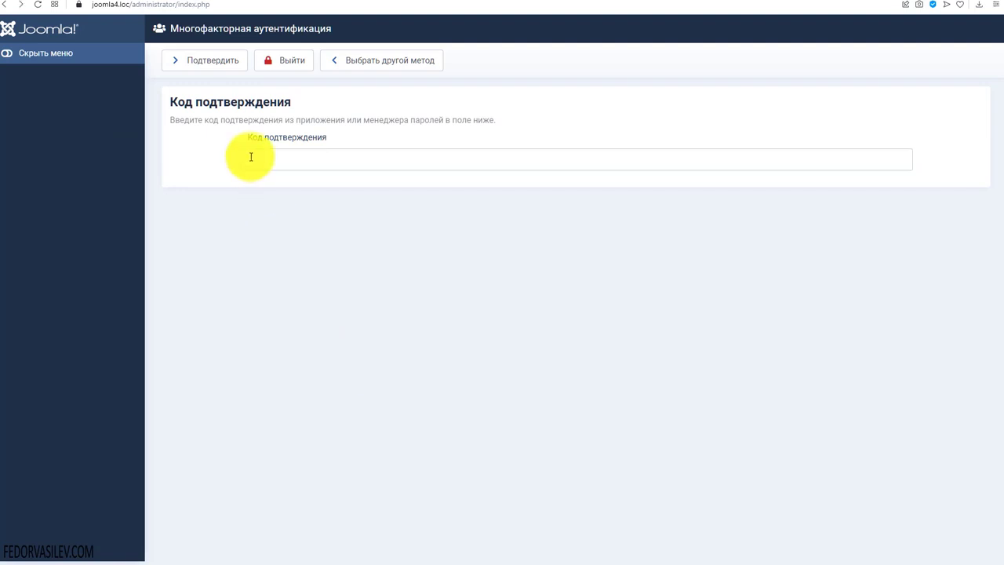
left_click(251, 154)
left_click(429, 253)
left_click(382, 63)
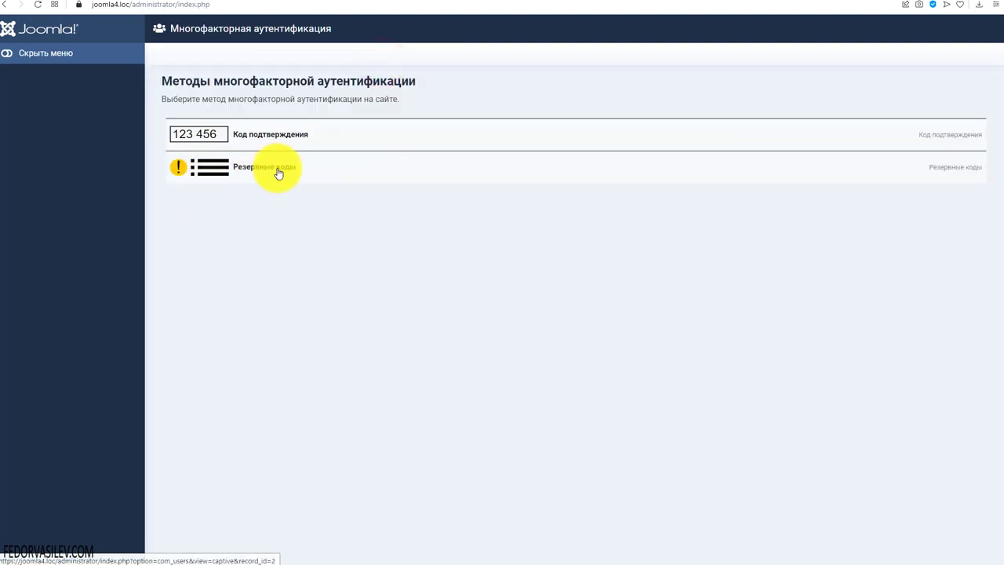
left_click(279, 173)
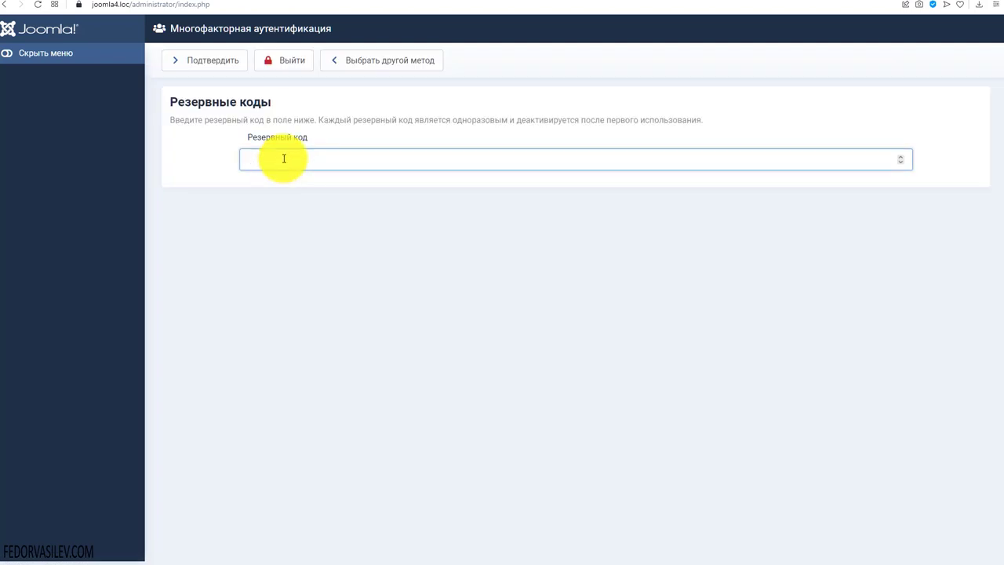
right_click(284, 158)
left_click(312, 227)
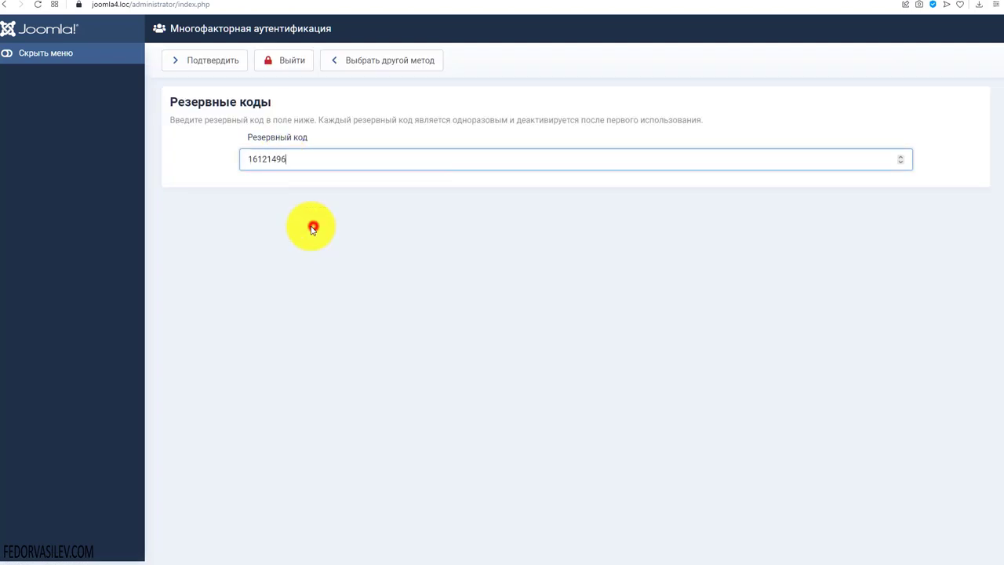
left_click(213, 60)
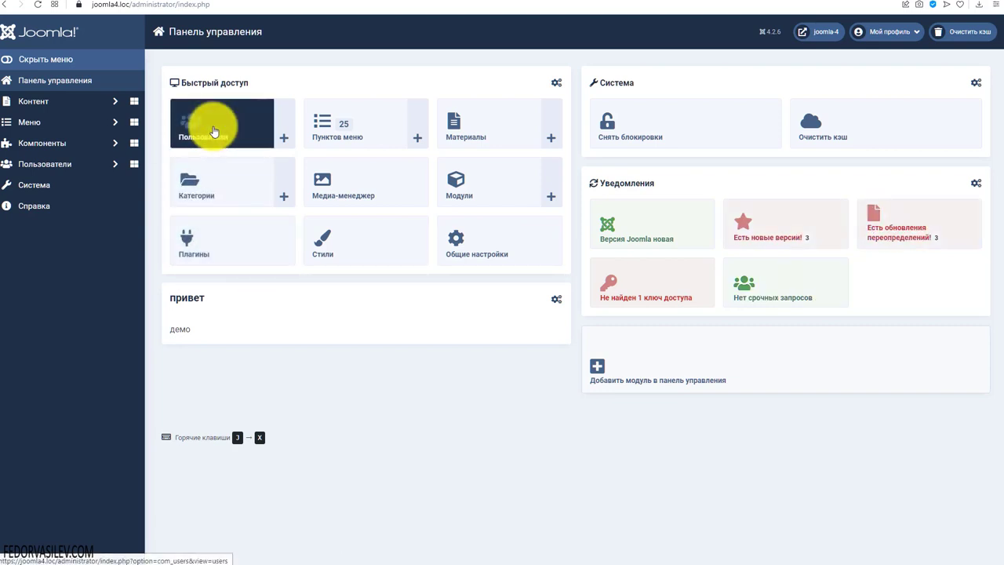
Edit the Super User from the Users list and view its backup codes information.
left_click(212, 131)
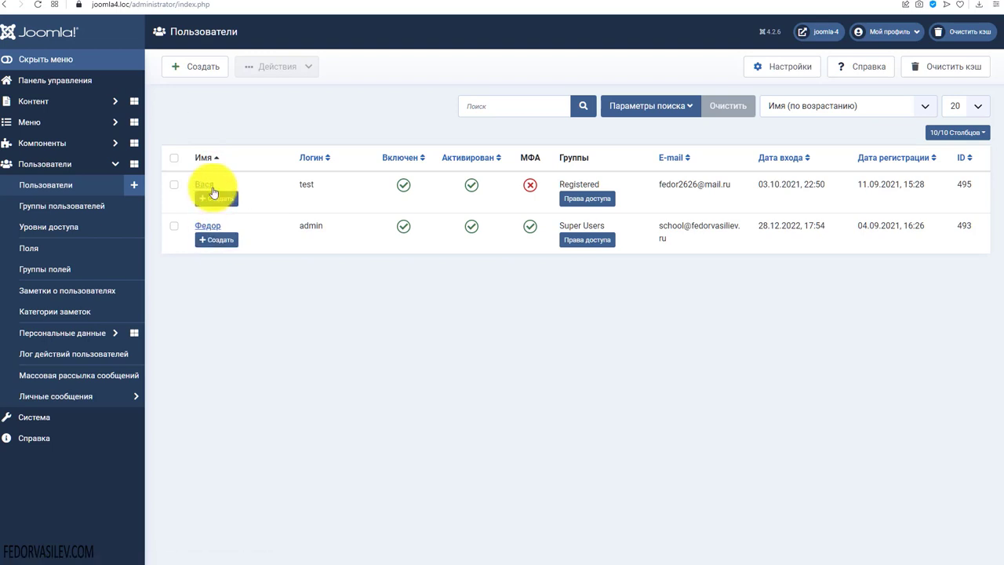
left_click(206, 226)
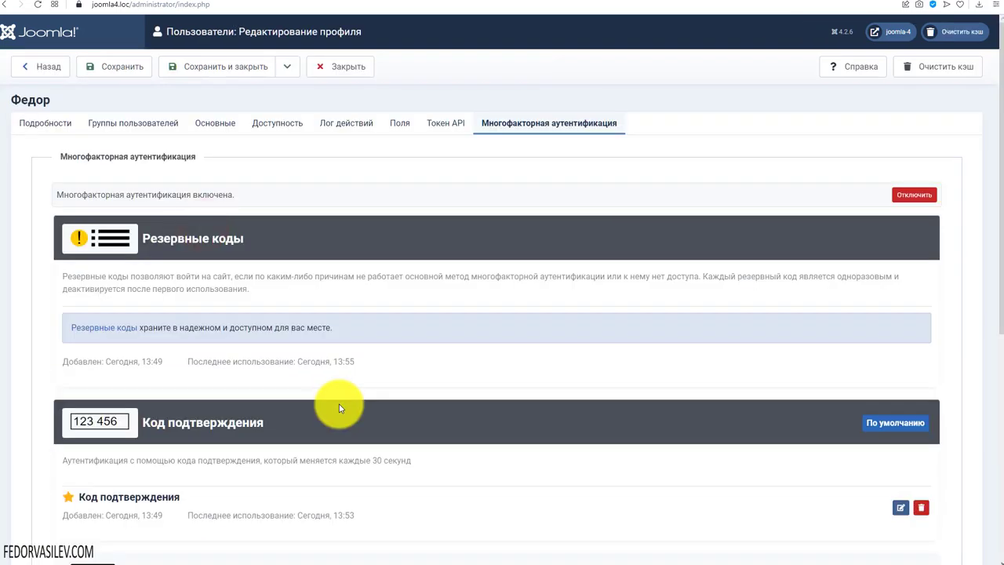
left_click(509, 131)
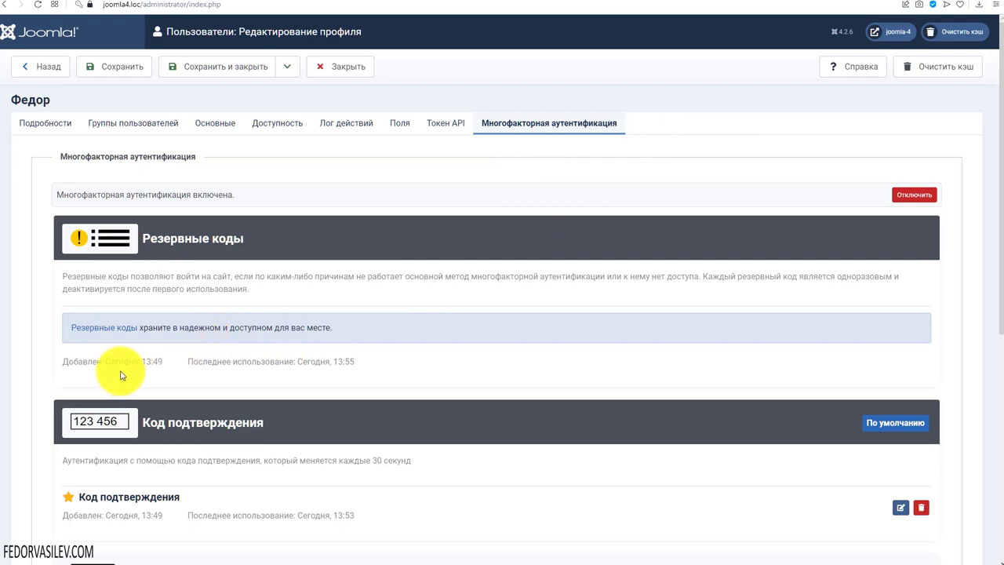
left_click_drag(104, 362, 177, 364)
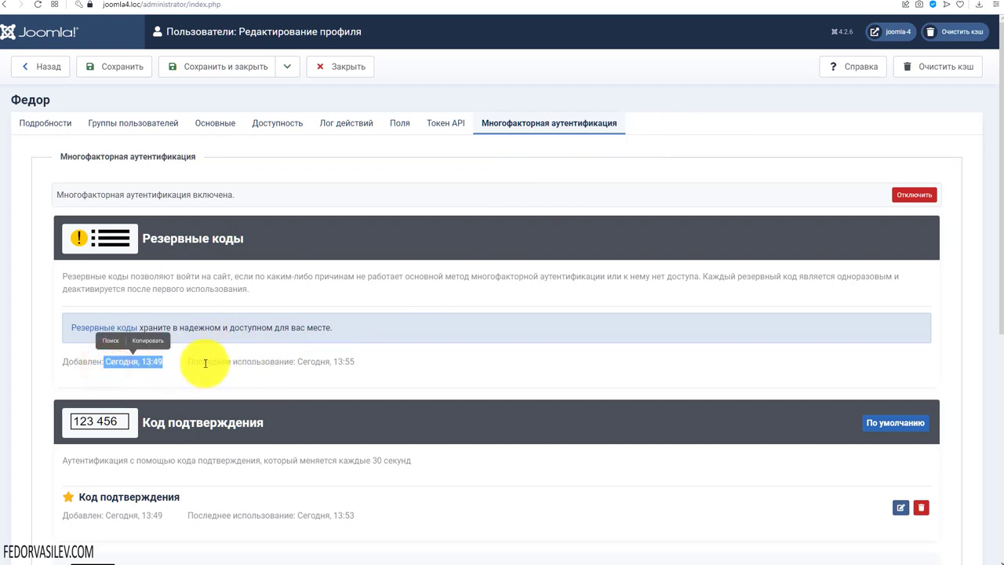
left_click(206, 361)
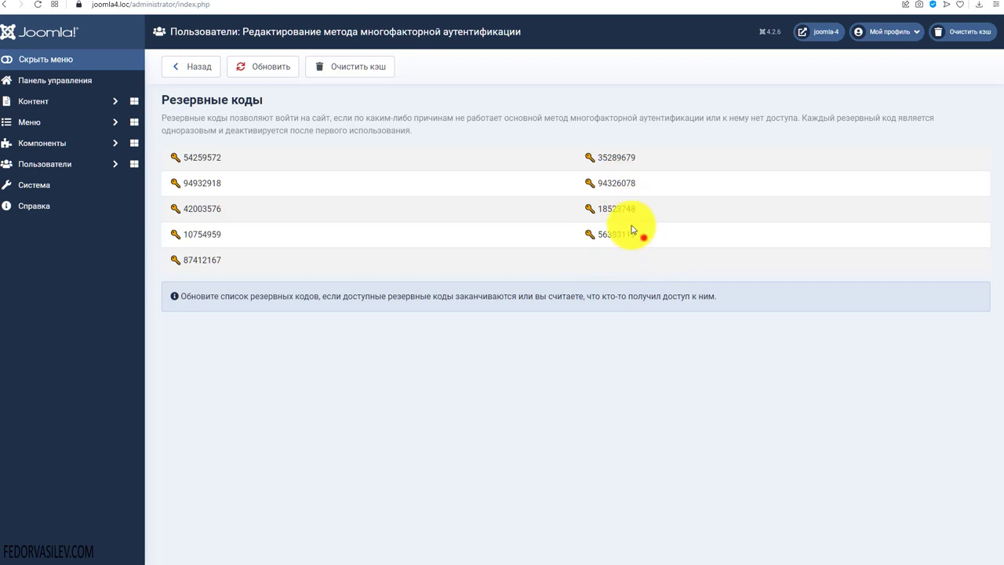
Look over the backup codes, go back to the profile, and disable MFA with Отключить.
left_click_drag(645, 233, 594, 157)
left_click(262, 281)
left_click_drag(227, 274, 240, 168)
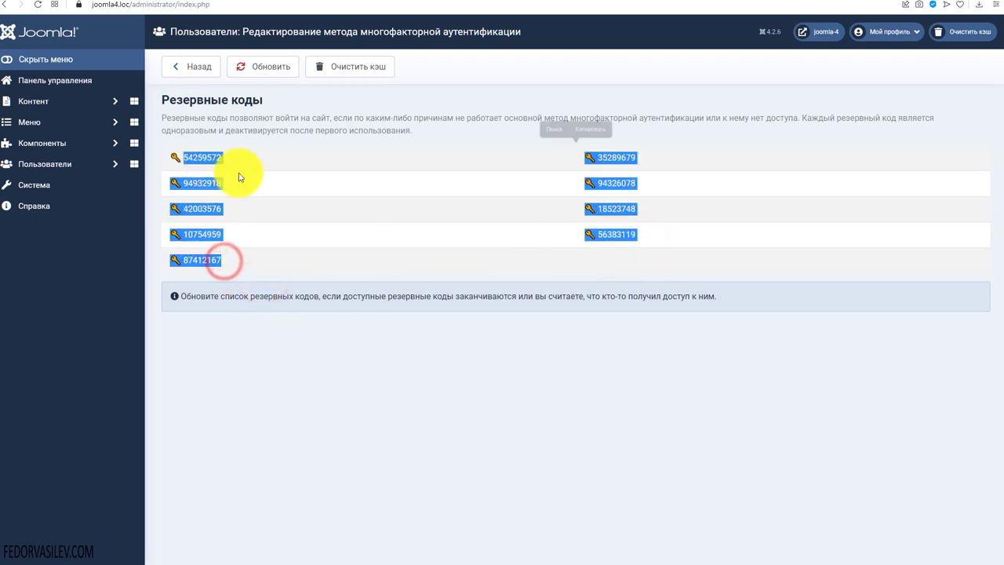
left_click(269, 157)
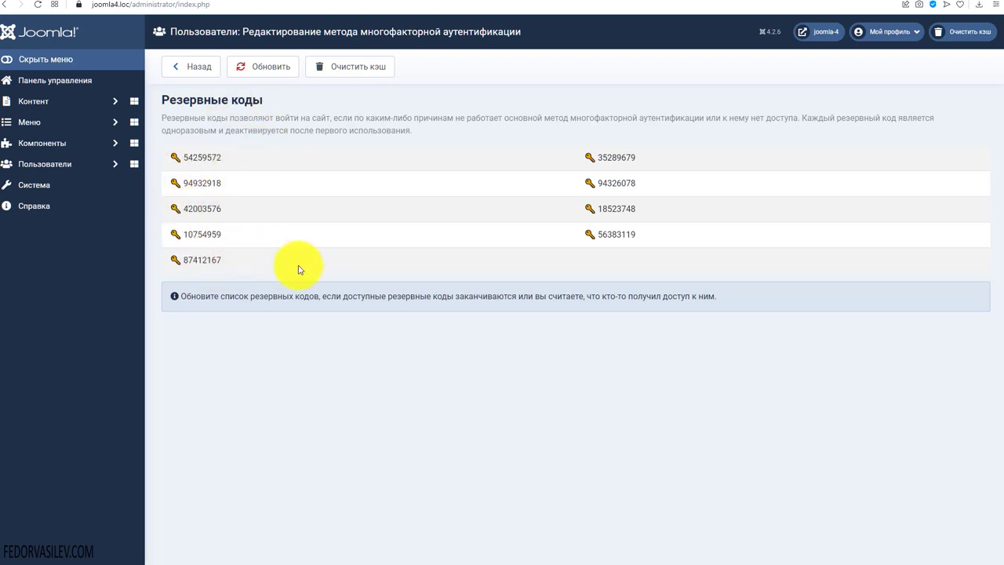
left_click(192, 69)
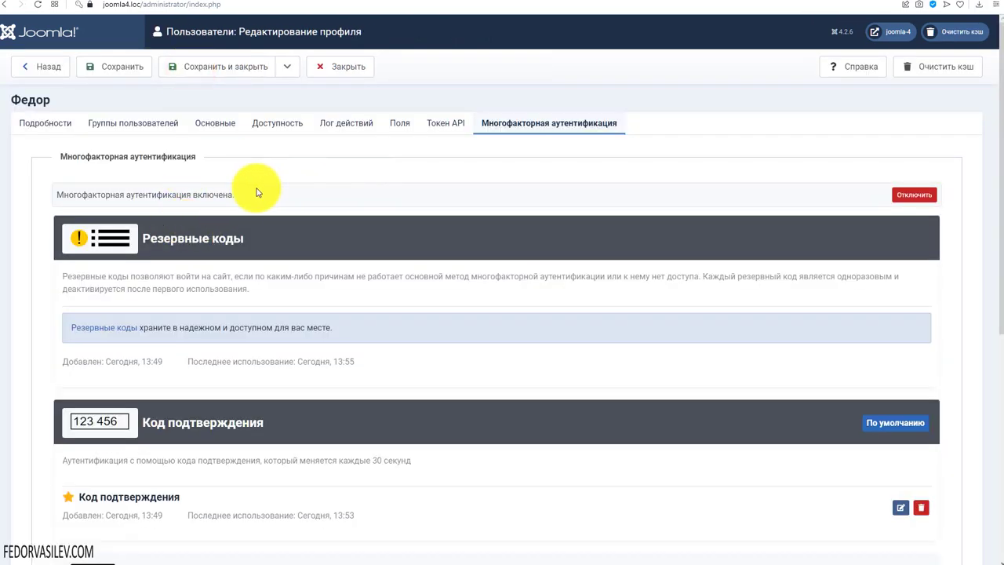
left_click(914, 195)
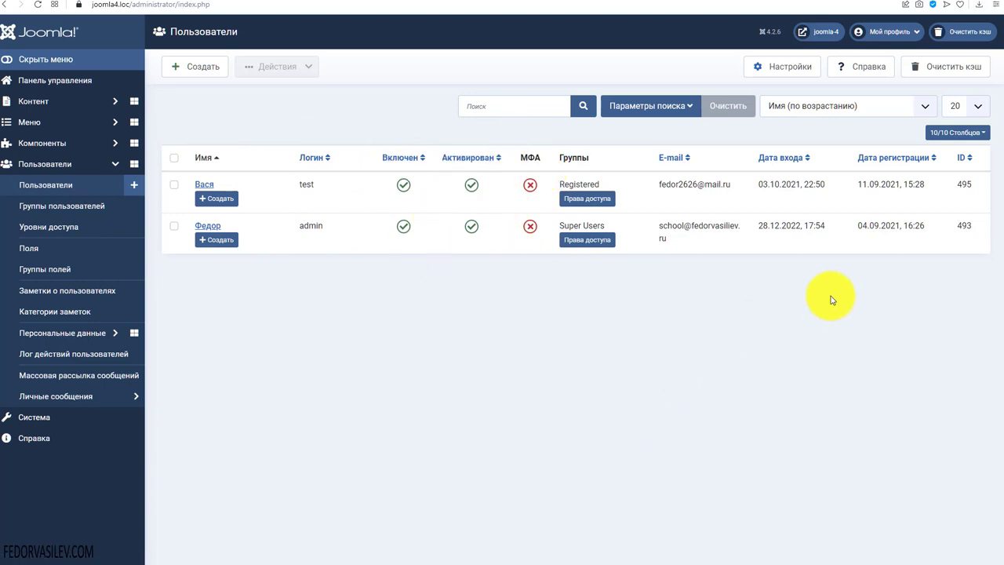
Hide the Дата входа column in the Users list via the Столбцов dropdown.
left_click(967, 132)
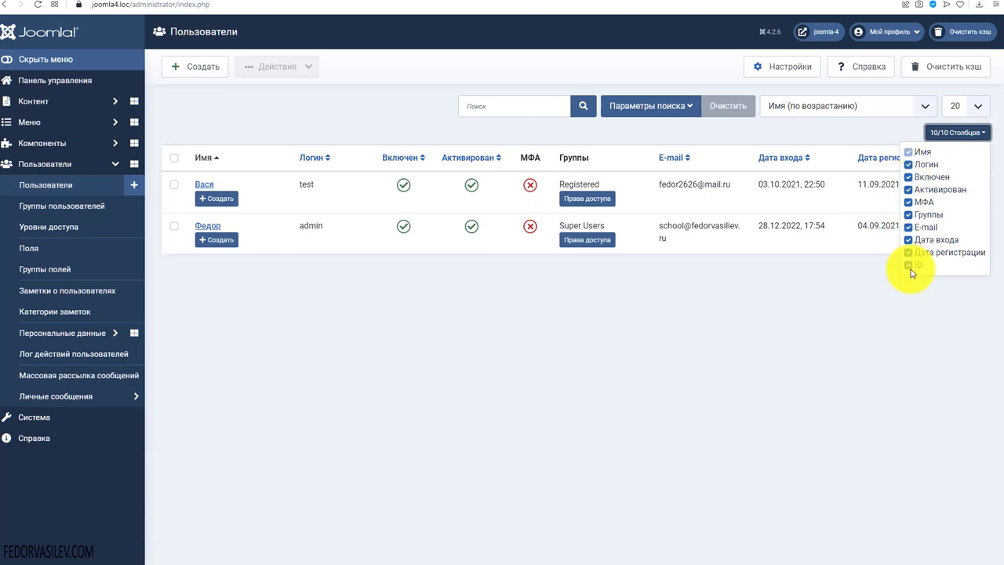
left_click(827, 282)
left_click(833, 125)
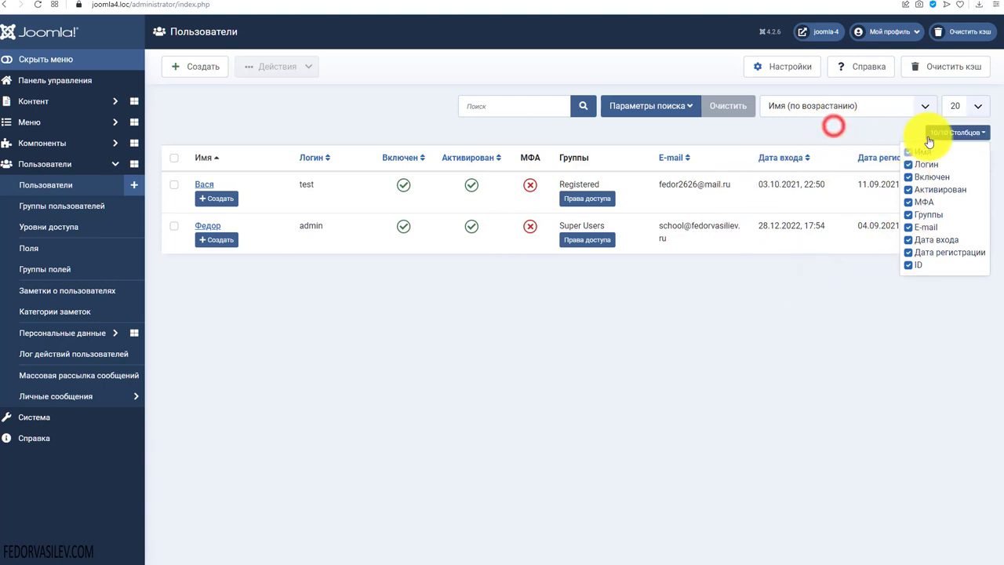
left_click(929, 140)
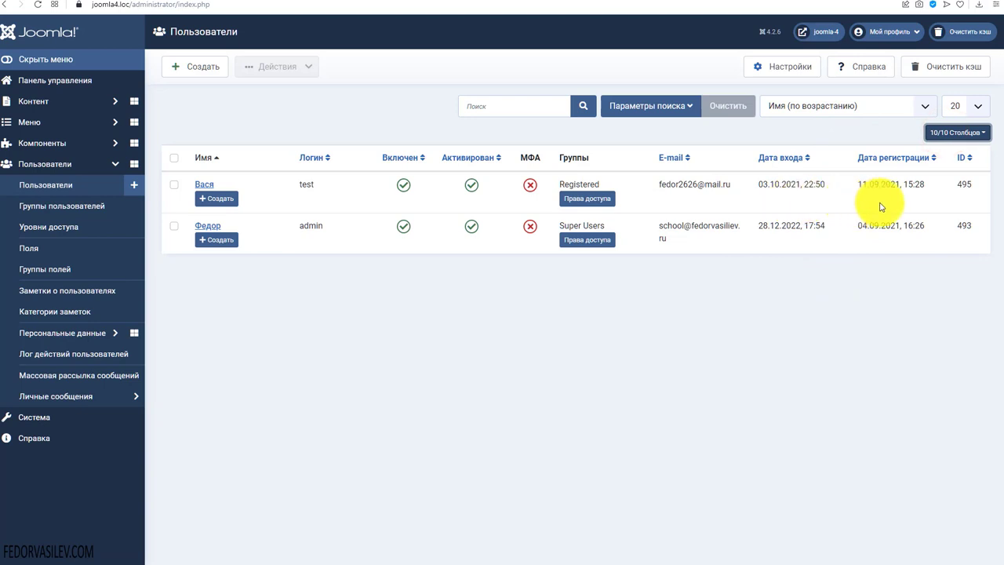
left_click(950, 134)
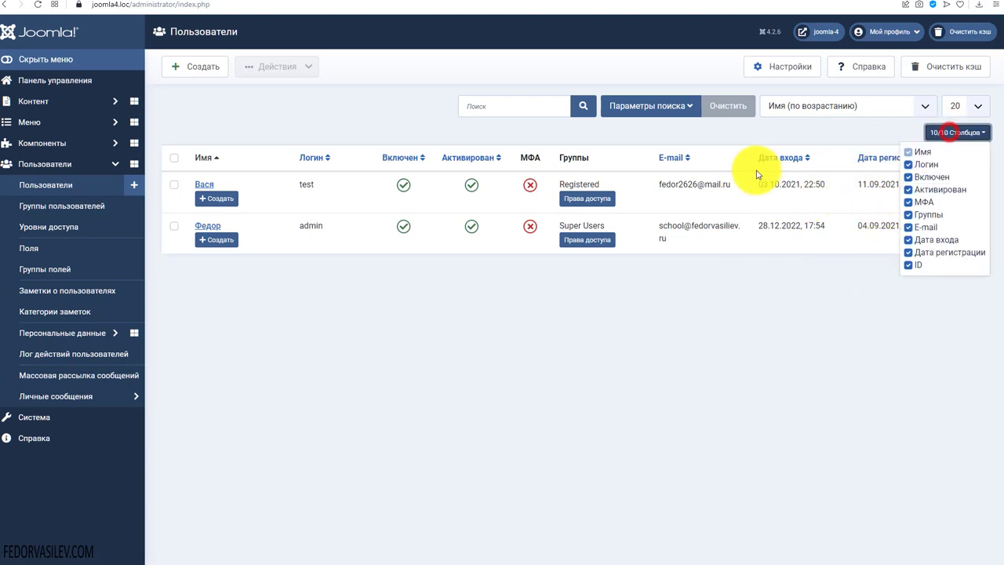
left_click(907, 240)
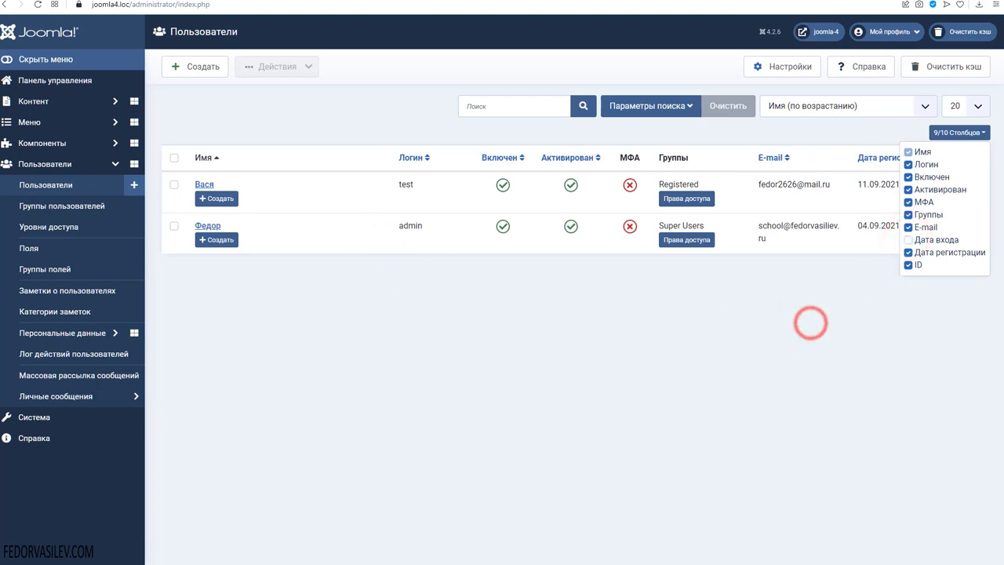
left_click(958, 133)
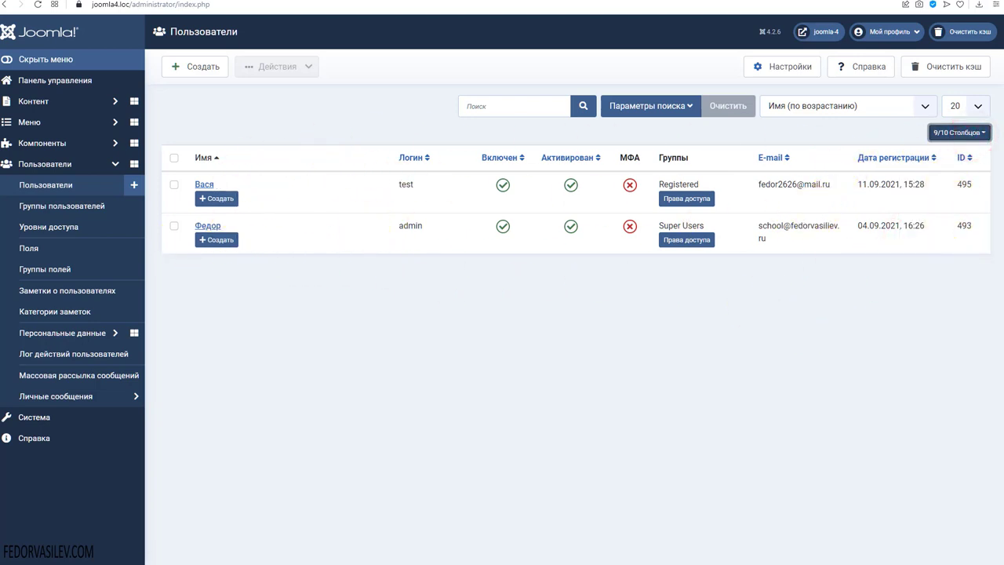
left_click(959, 132)
left_click(635, 329)
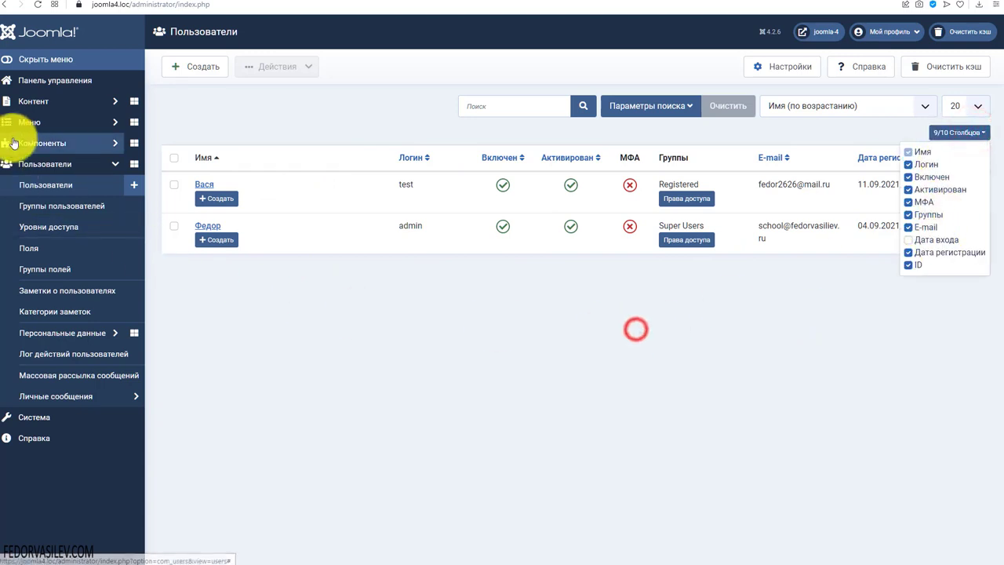
Open the site menus list and view its column choices.
left_click(27, 123)
left_click(28, 141)
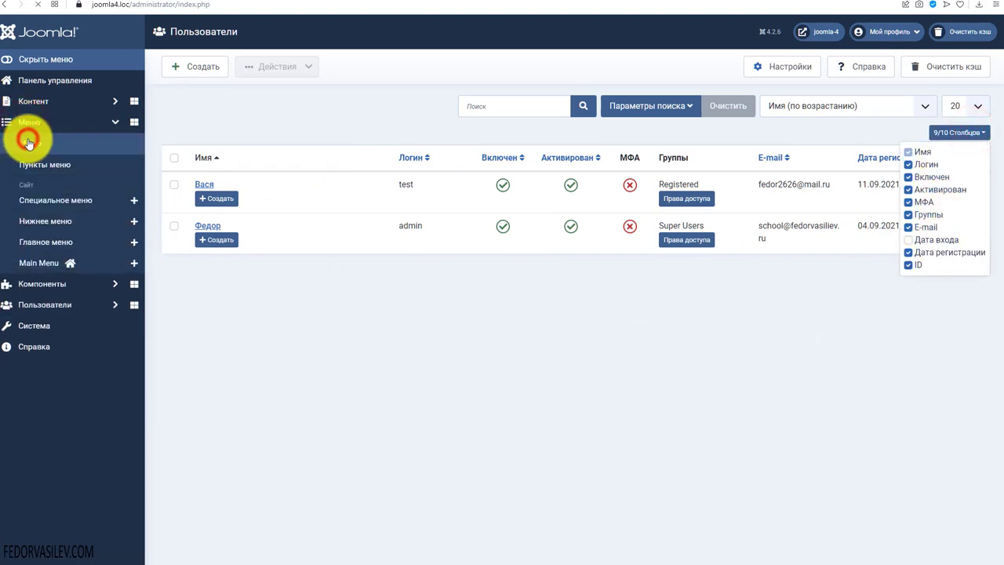
left_click(965, 130)
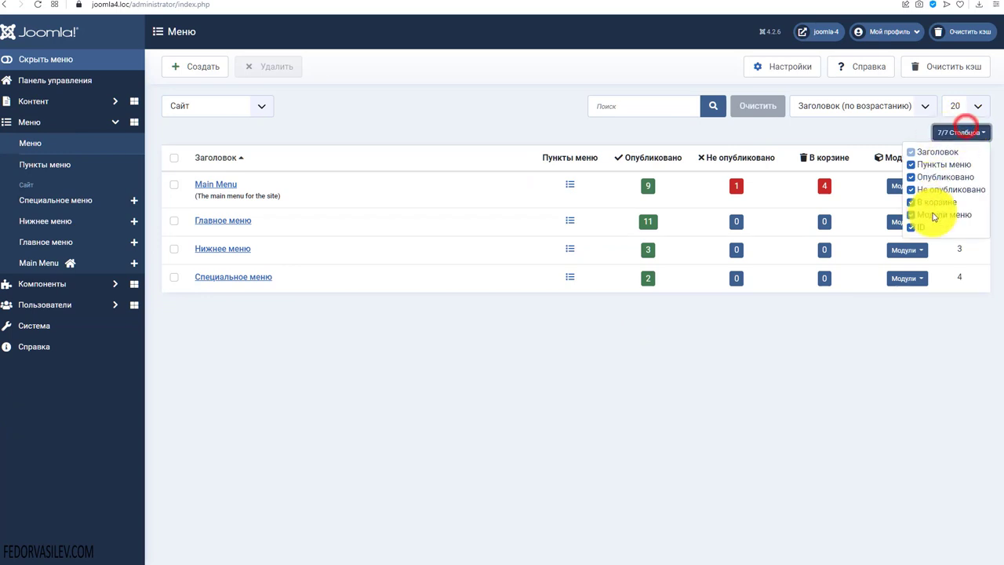
In the Articles list, hide the Порядок column and toggle Избранный off and back on.
left_click(35, 101)
left_click(44, 121)
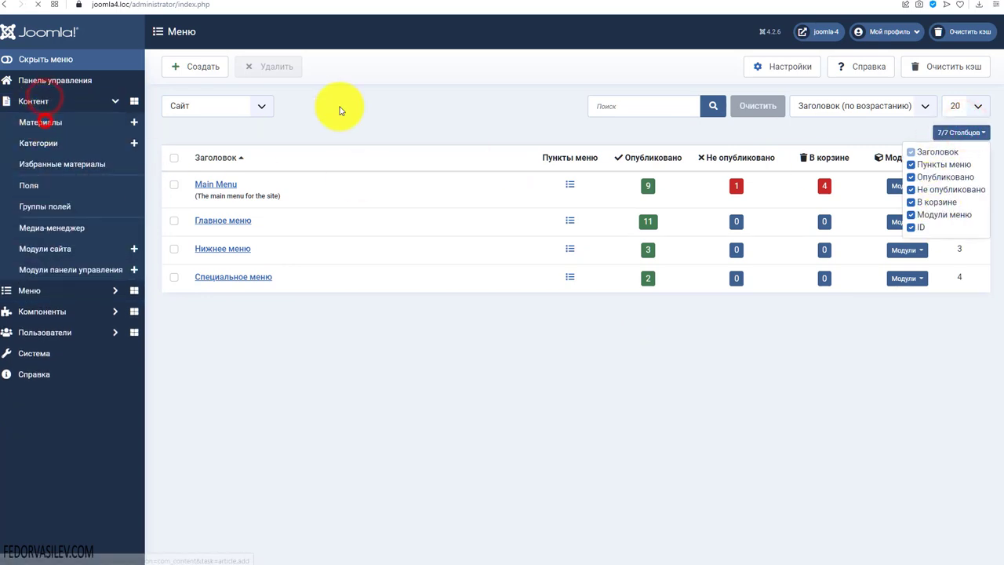
left_click(947, 130)
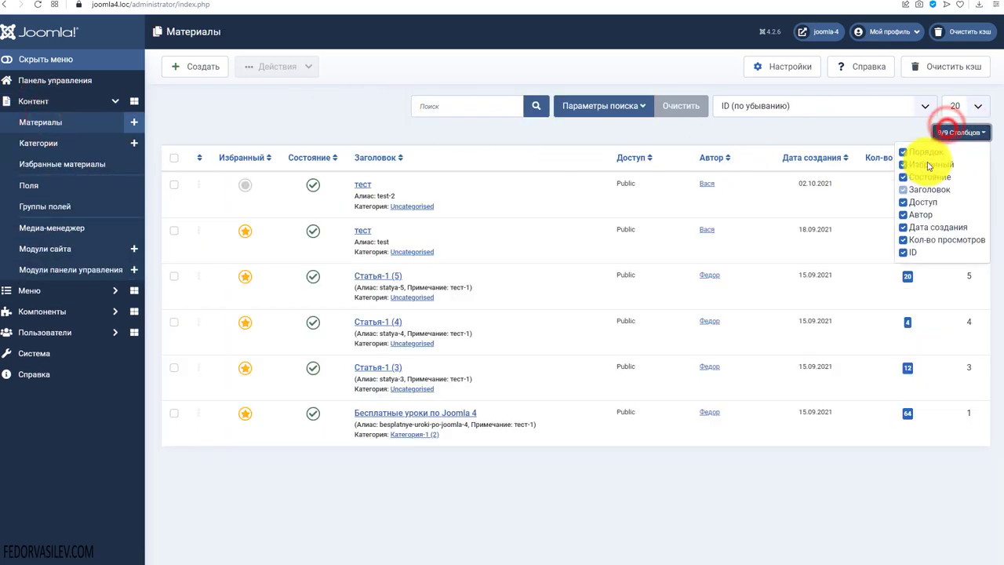
left_click(903, 152)
left_click(903, 165)
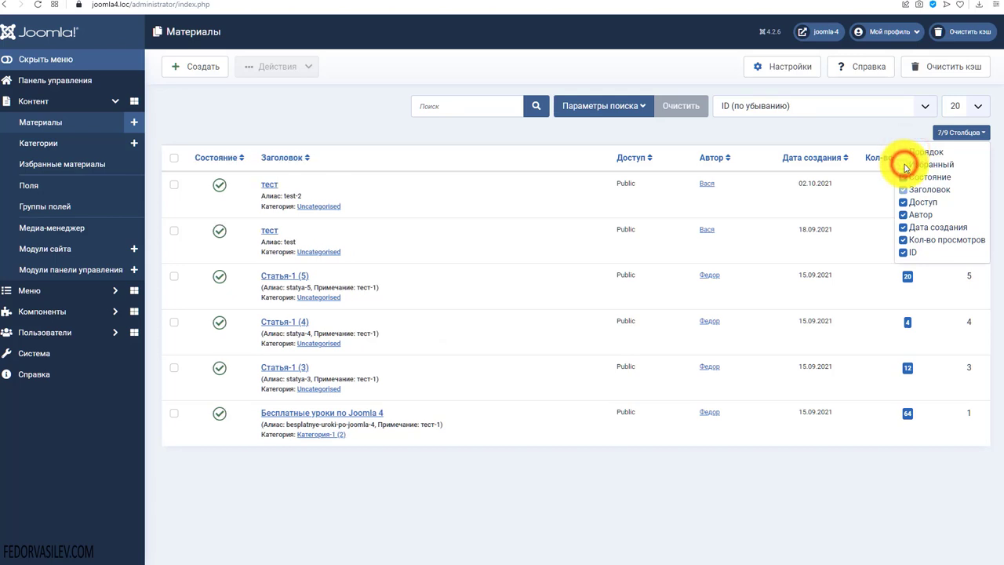
left_click(903, 165)
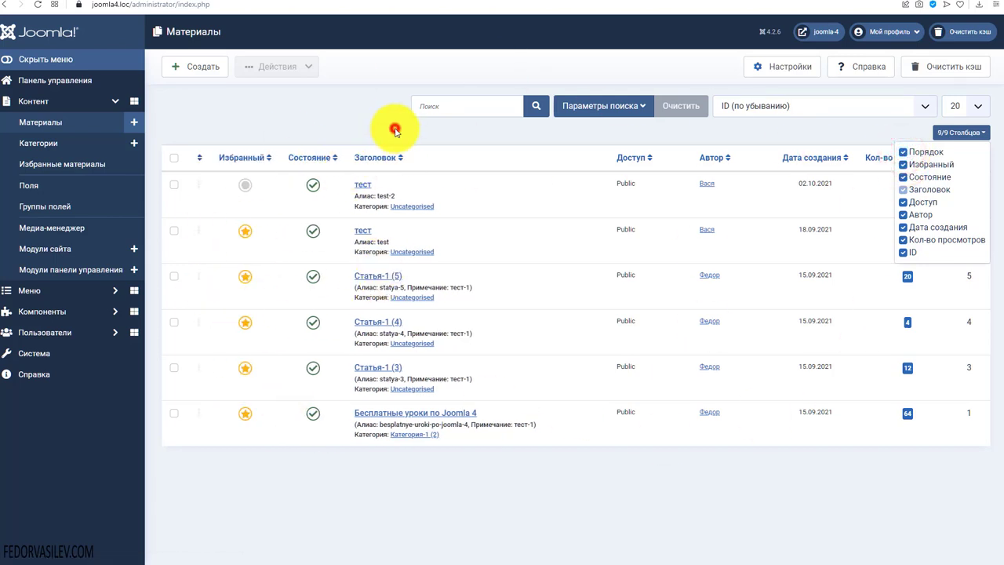
left_click(951, 132)
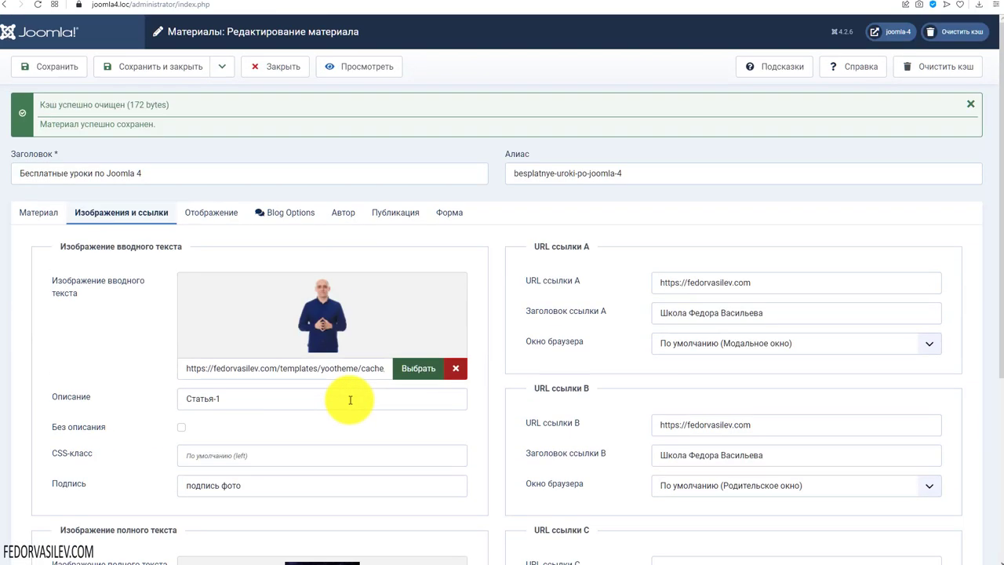
left_click(55, 226)
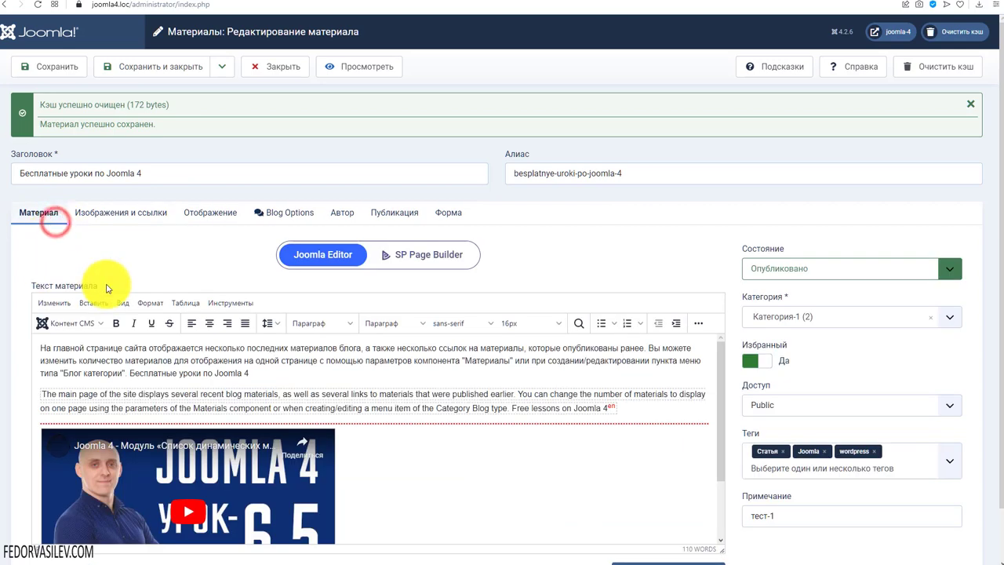
scroll(113, 240, "down", 1)
left_click(124, 155)
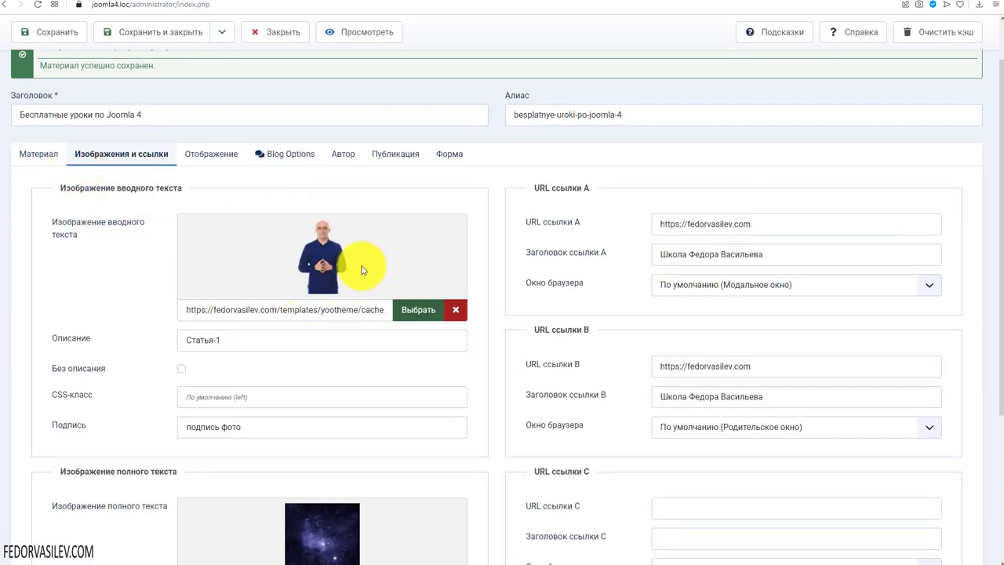
scroll(296, 283, "down", 3)
scroll(353, 361, "up", 3)
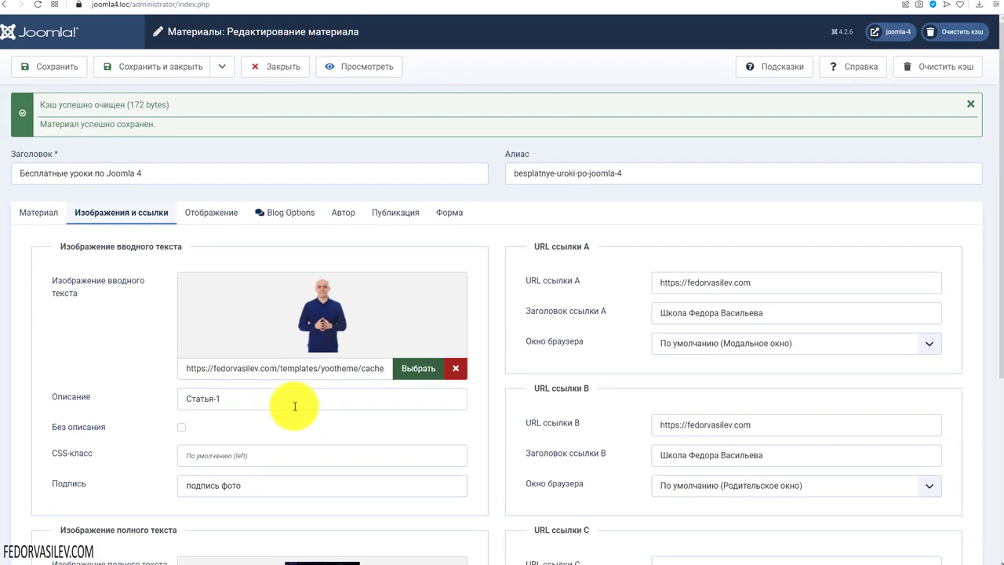
scroll(288, 343, "down", 2)
left_click(426, 195)
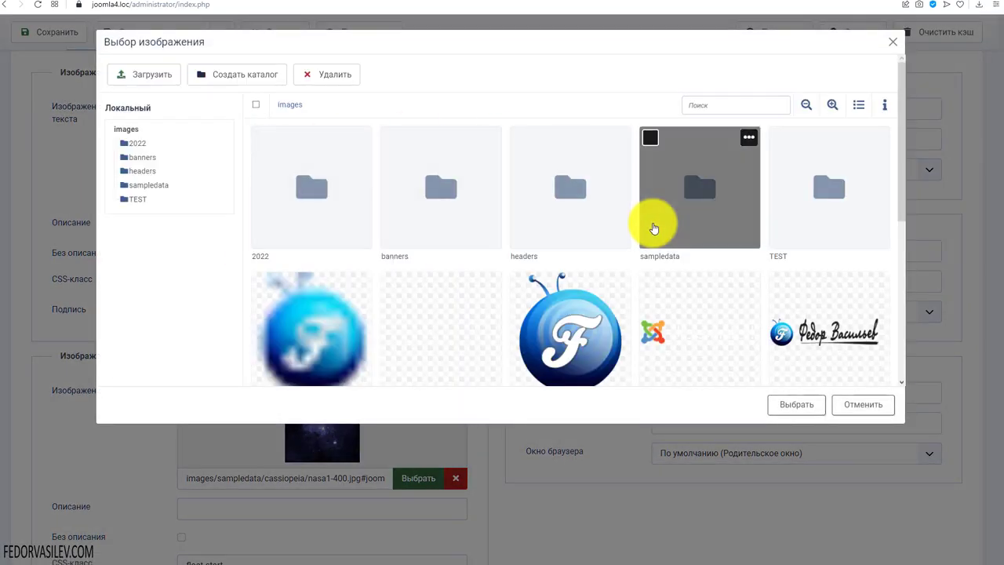
scroll(650, 228, "down", 2)
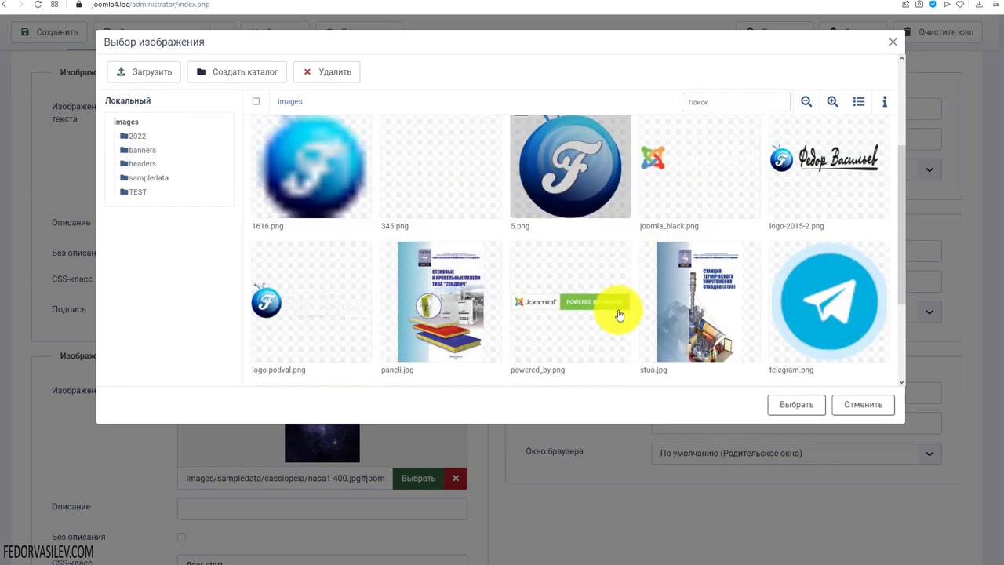
left_click(894, 41)
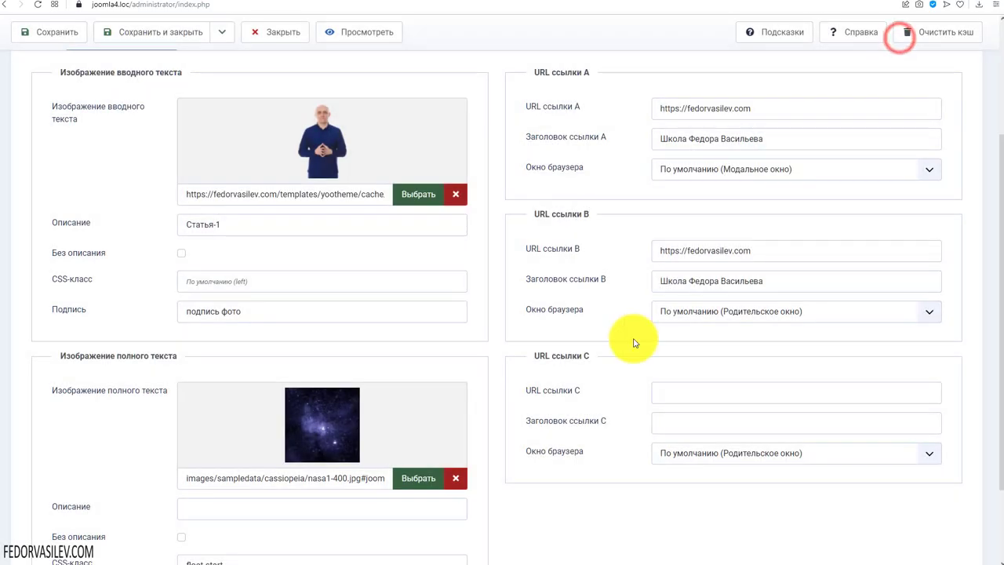
scroll(634, 341, "up", 2)
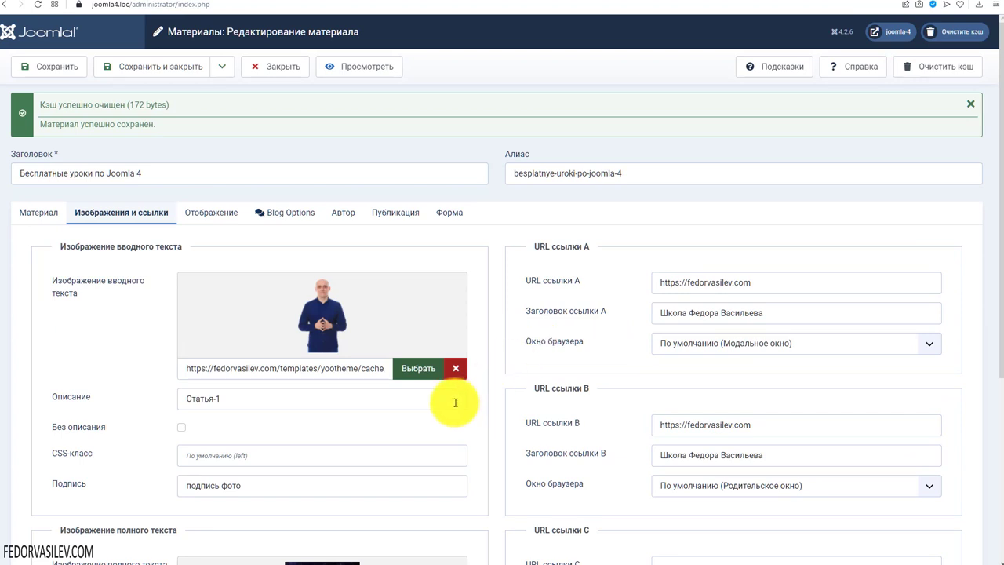
Check the fedorvasilev.com home-page photo's options, then select the intro image URL in Joomla's article editor.
left_click(268, 1)
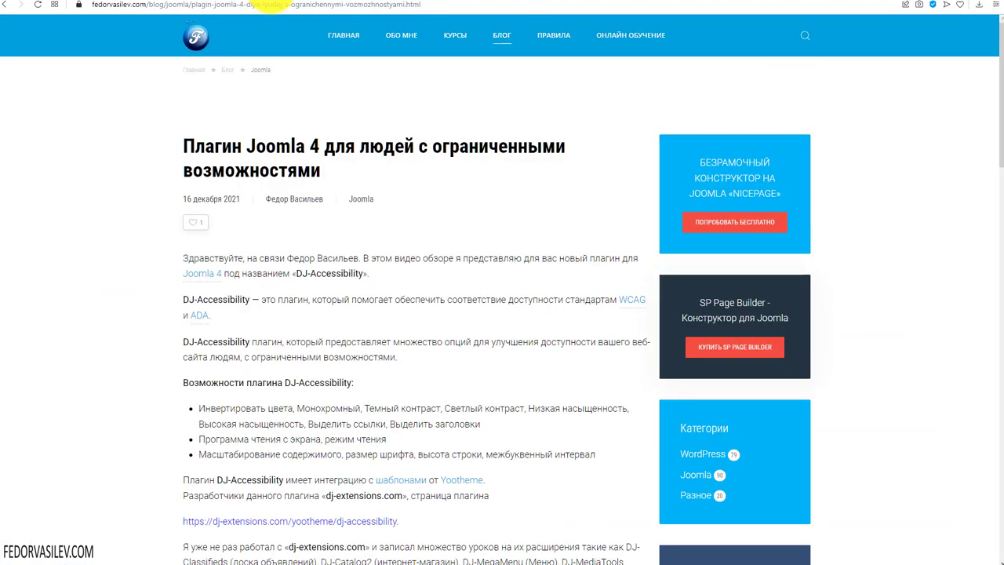
left_click(272, 3)
right_click(319, 237)
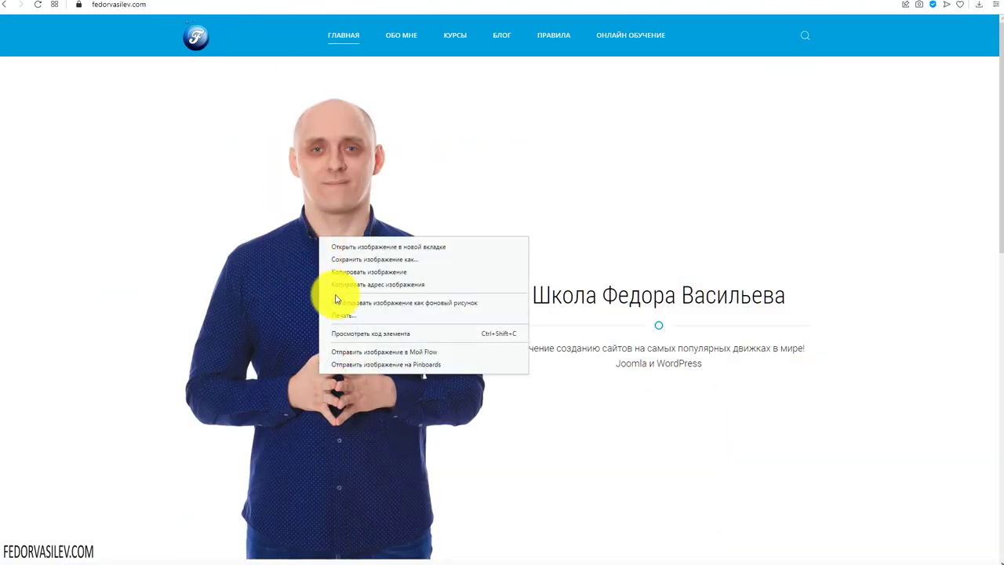
left_click(720, 1)
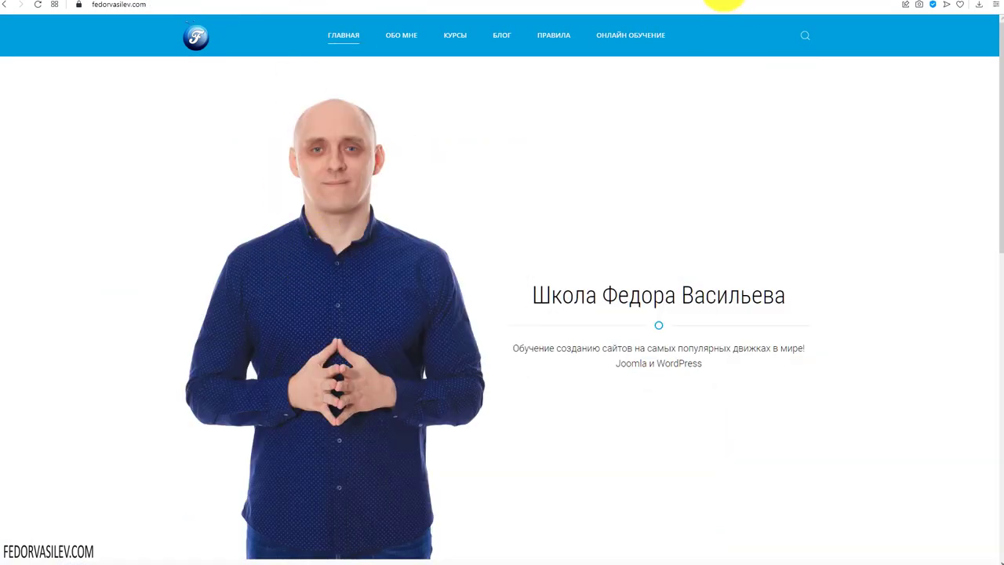
left_click_drag(185, 368, 431, 361)
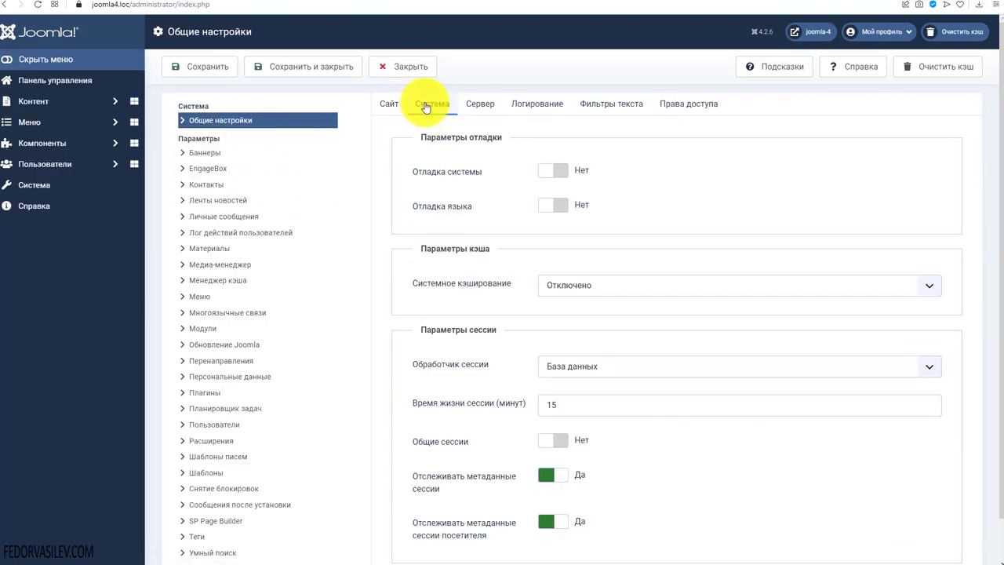
Set 'Отслеживать метаданные сессии посетителя' to Нет and save the configuration.
scroll(643, 194, "down", 1)
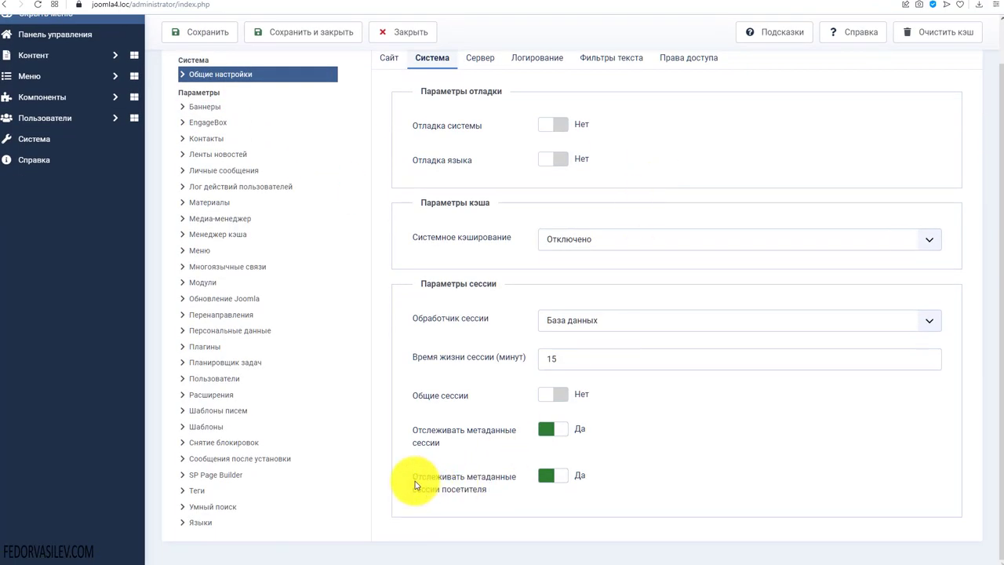
left_click_drag(466, 477, 511, 497)
left_click(520, 491)
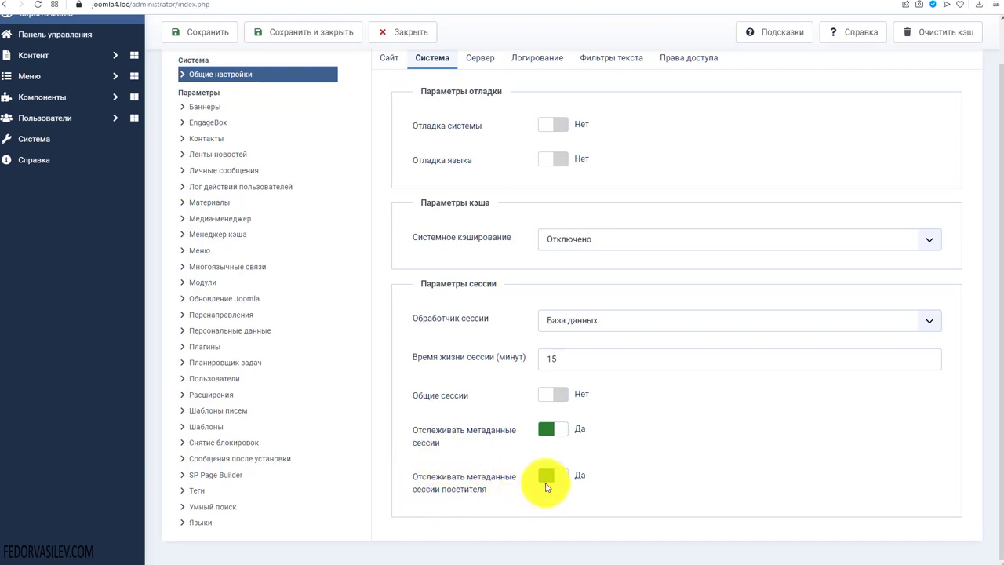
left_click(547, 475)
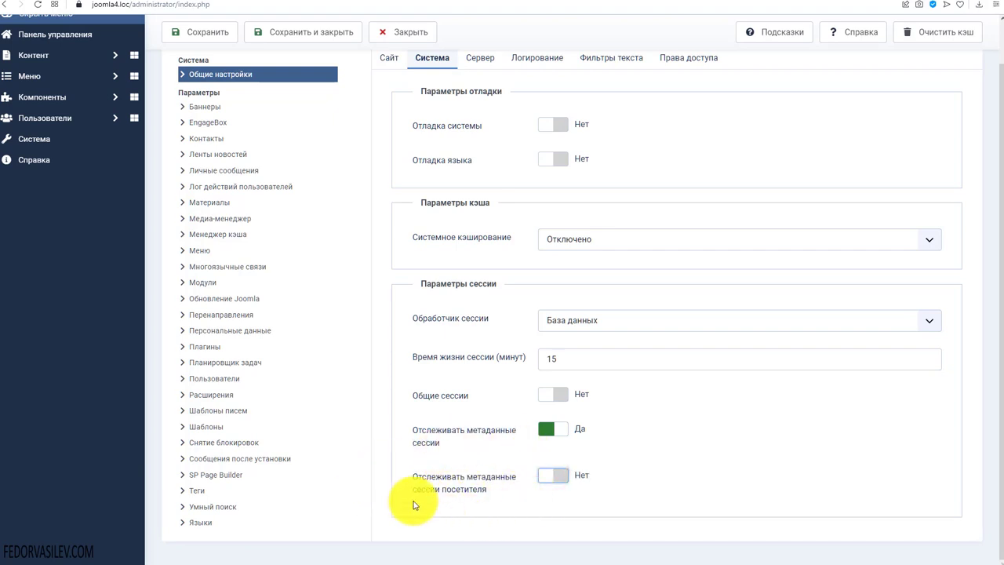
left_click(214, 31)
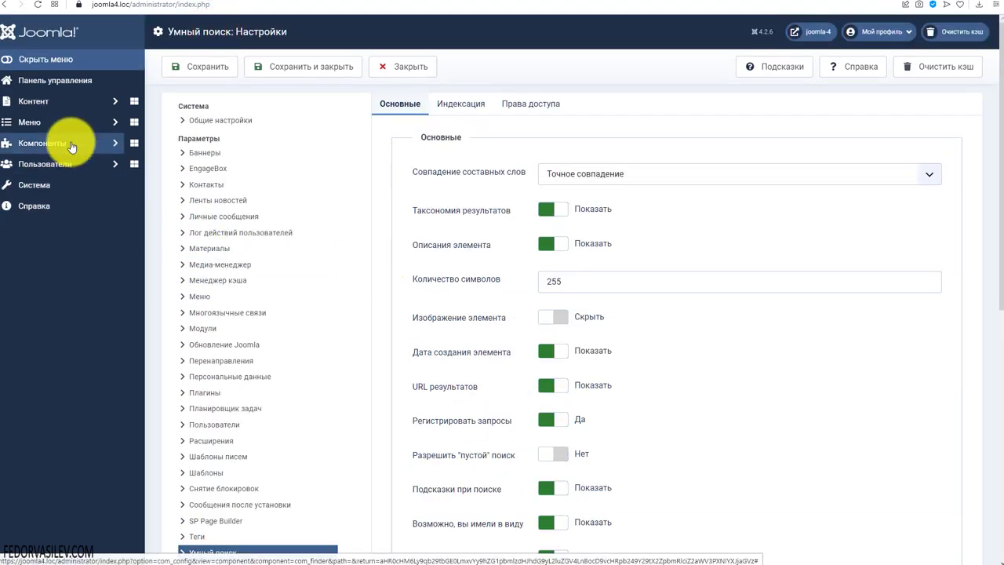
Open Умный поиск's Индекс контента under Компоненты and its Настройки.
left_click(82, 146)
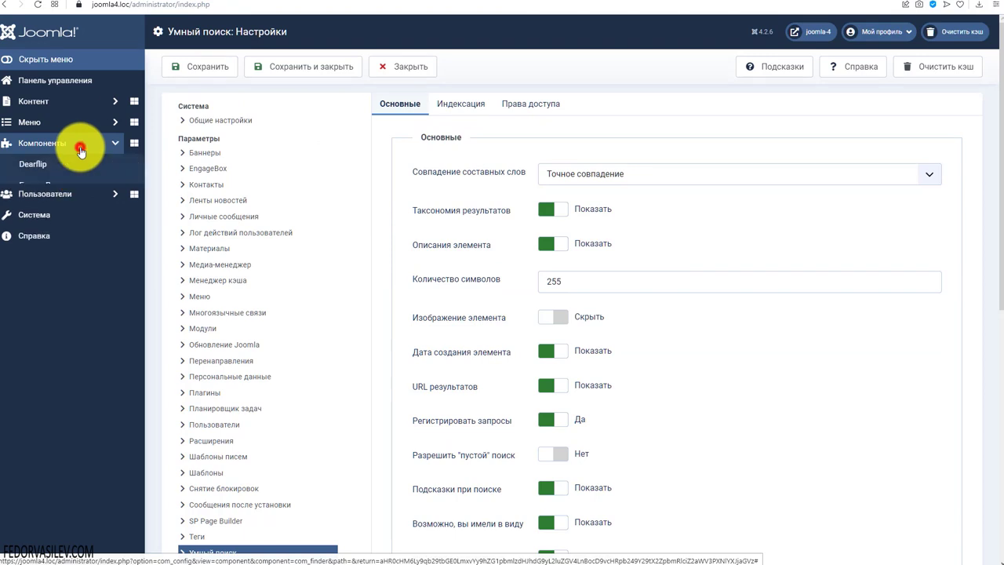
left_click(59, 311)
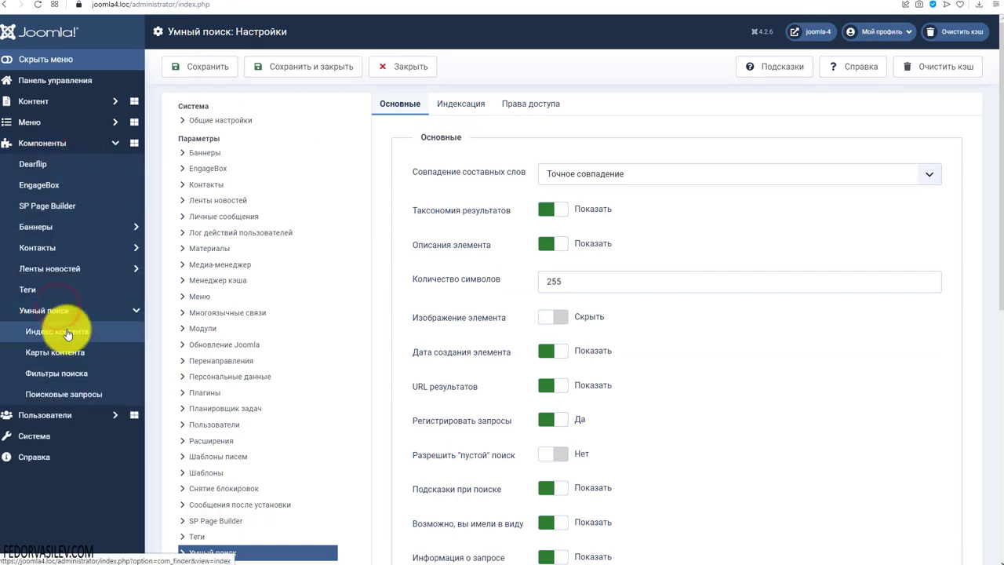
left_click(67, 332)
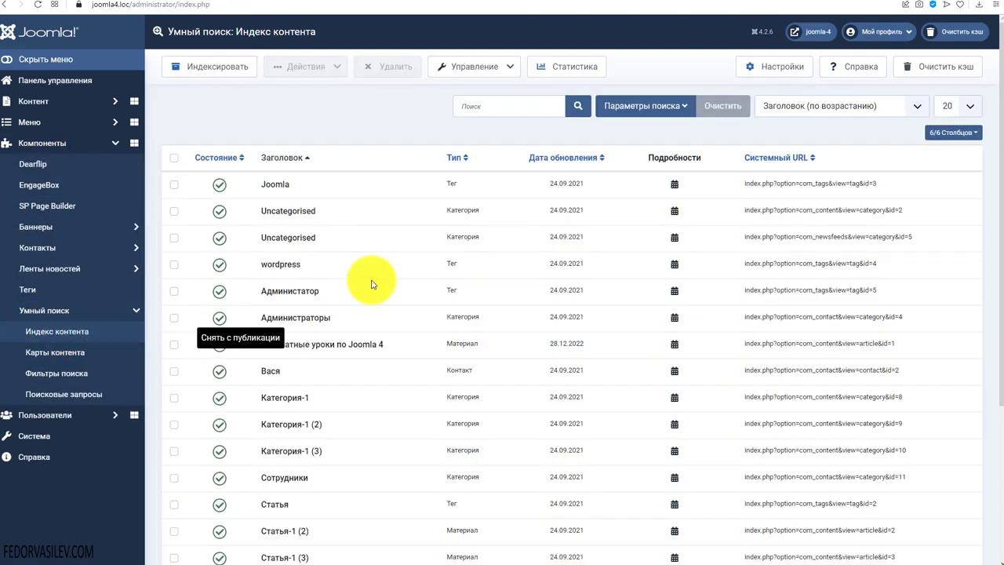
left_click(773, 66)
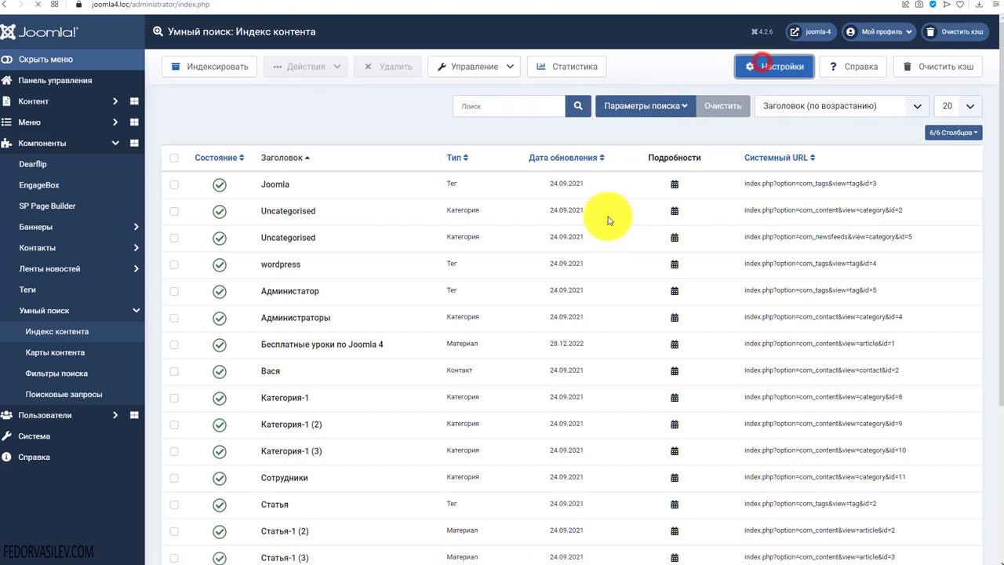
Set 'Совпадение составных слов' to 'Содержащие запрос в любой позиции', then return to the Control Panel.
left_click(568, 172)
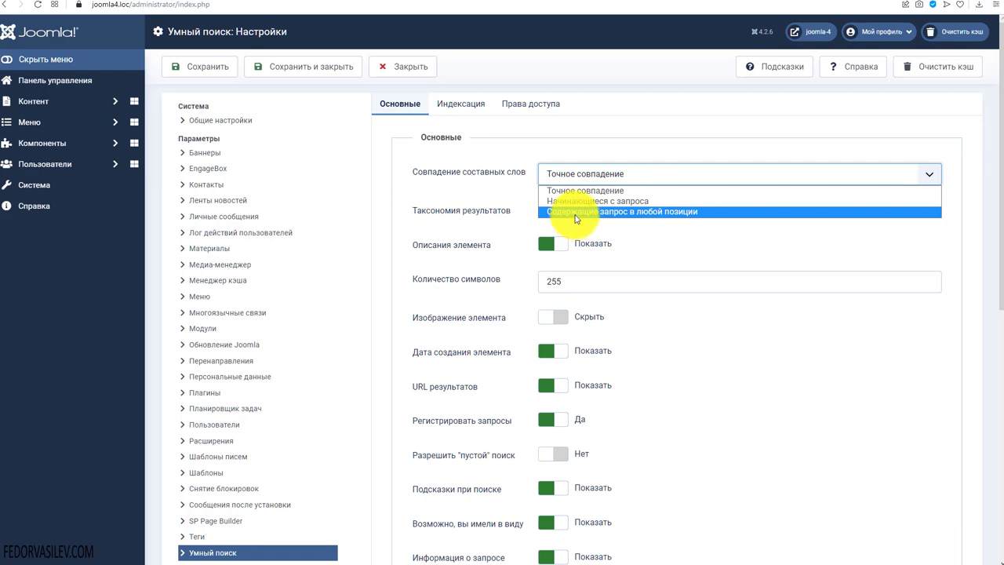
left_click(657, 211)
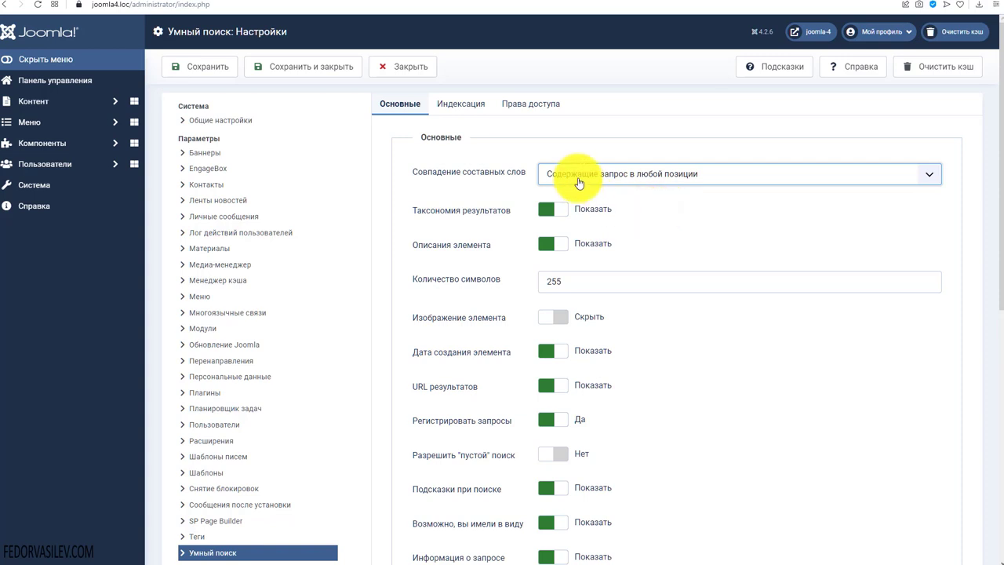
left_click(579, 183)
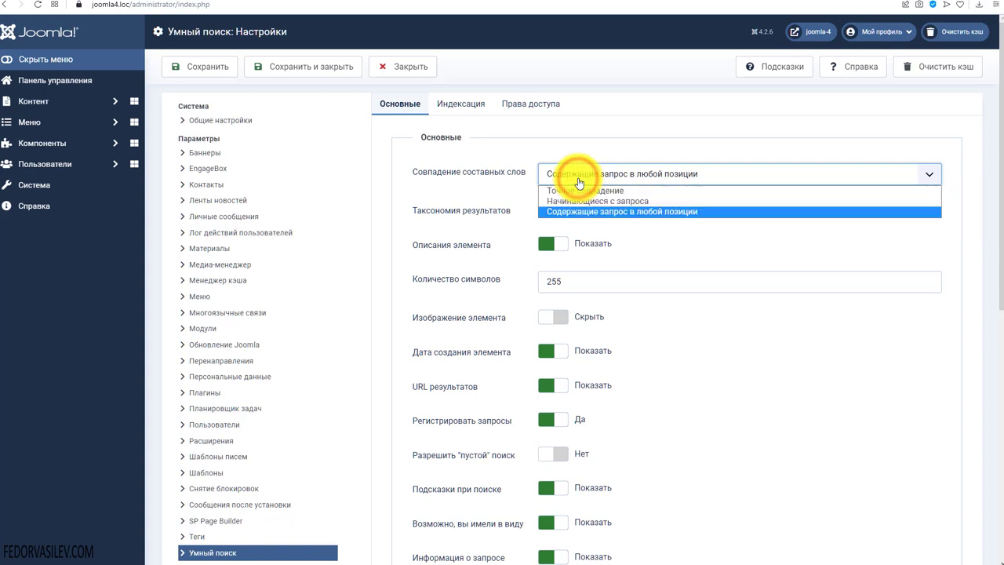
left_click(579, 181)
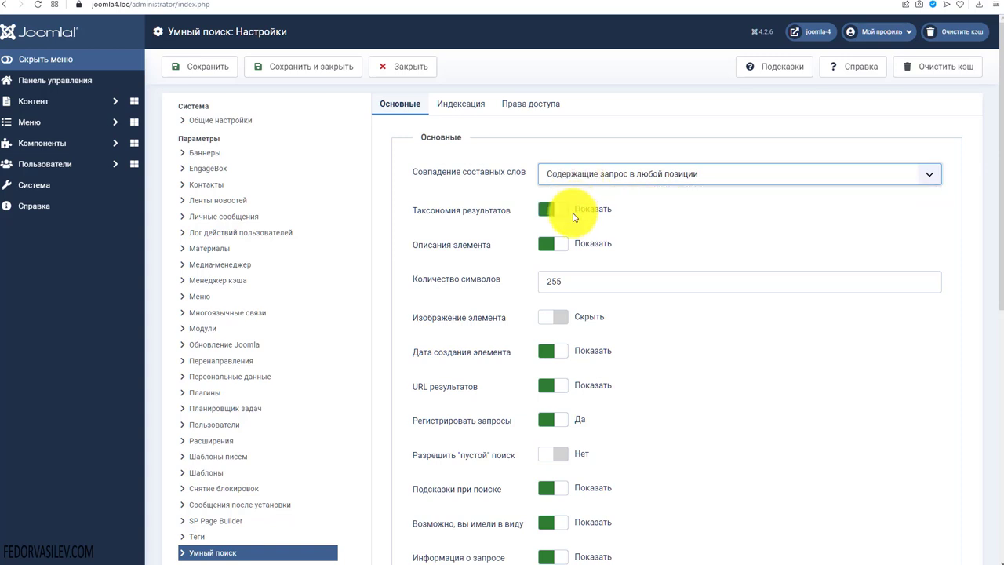
left_click(589, 170)
left_click(592, 142)
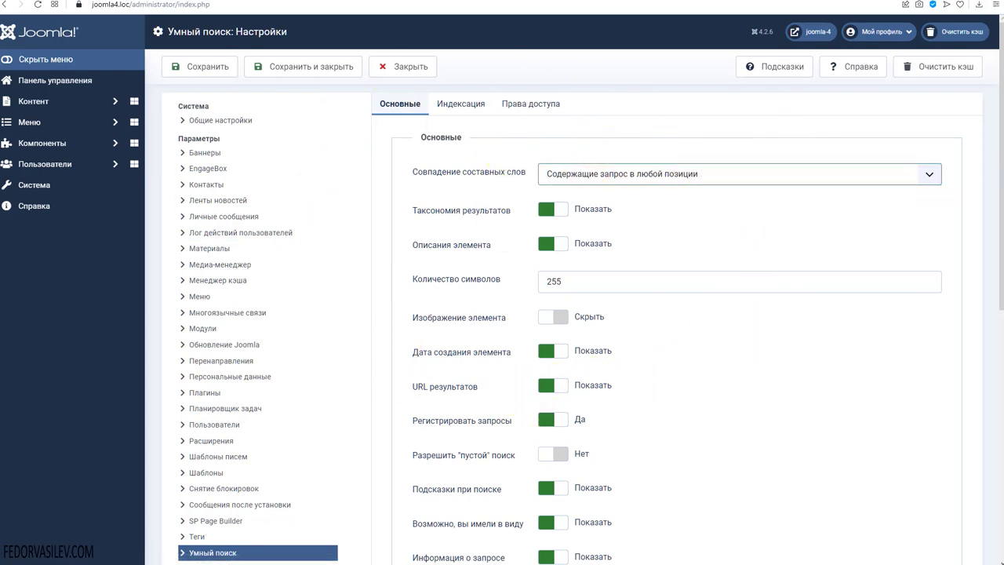
left_click(74, 81)
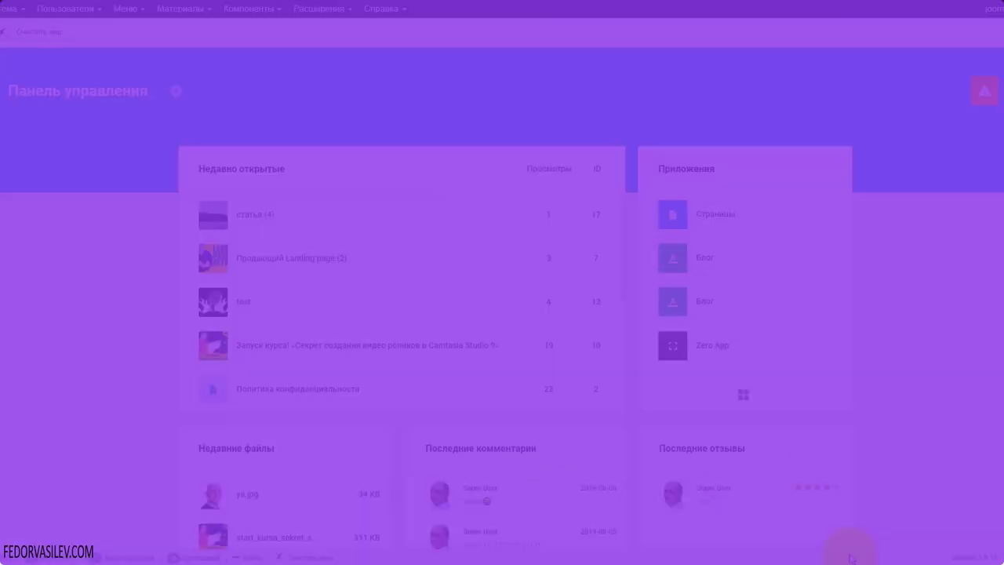
Reach Gridbox's Zero App article list via notifications and open its gear options dropdown.
left_click(986, 92)
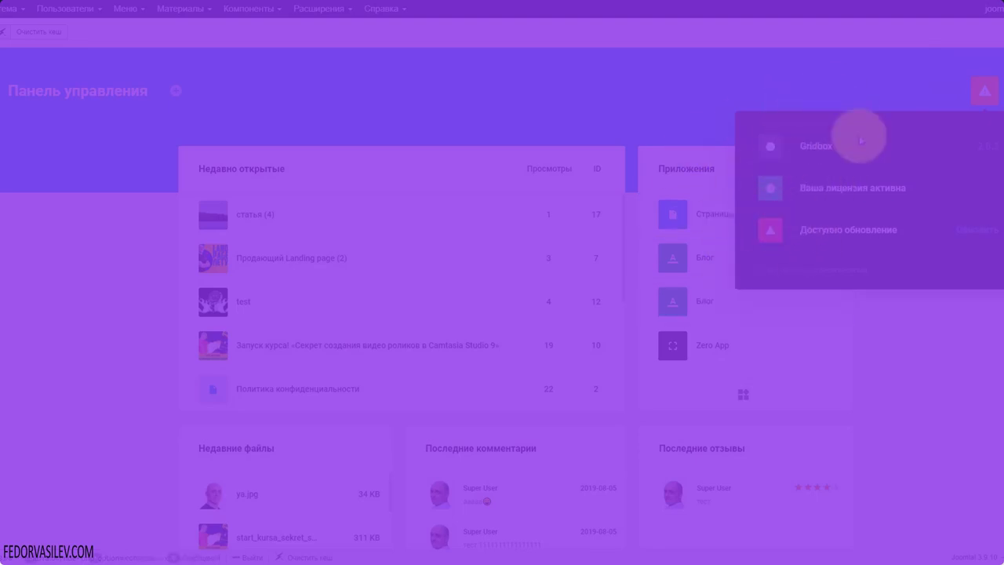
left_click(808, 149)
left_click(12, 188)
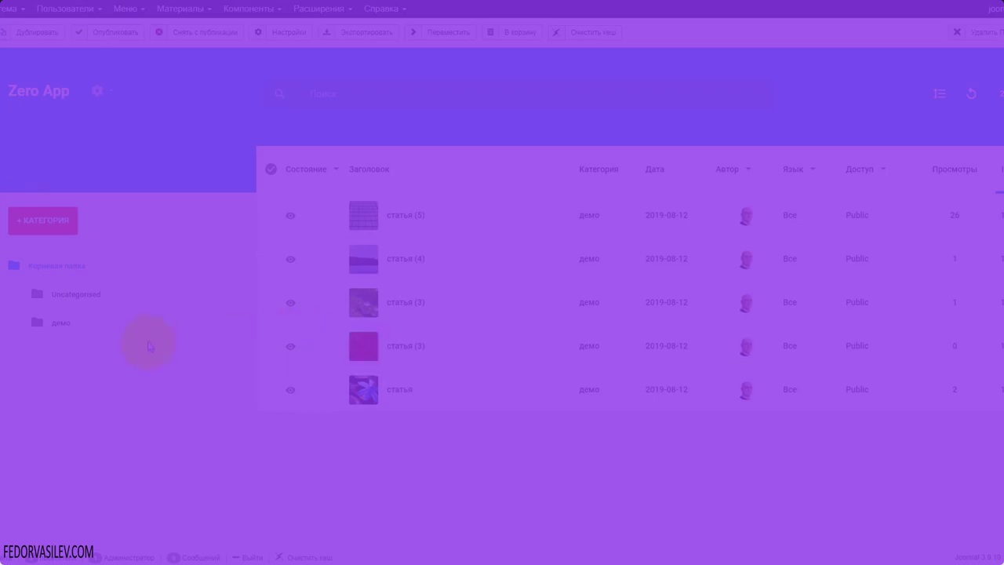
left_click(98, 91)
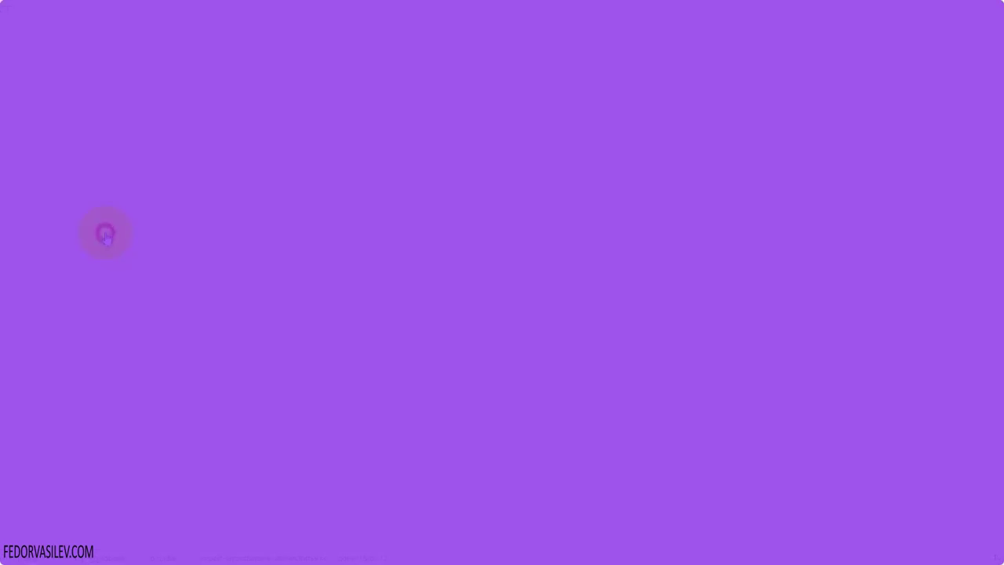